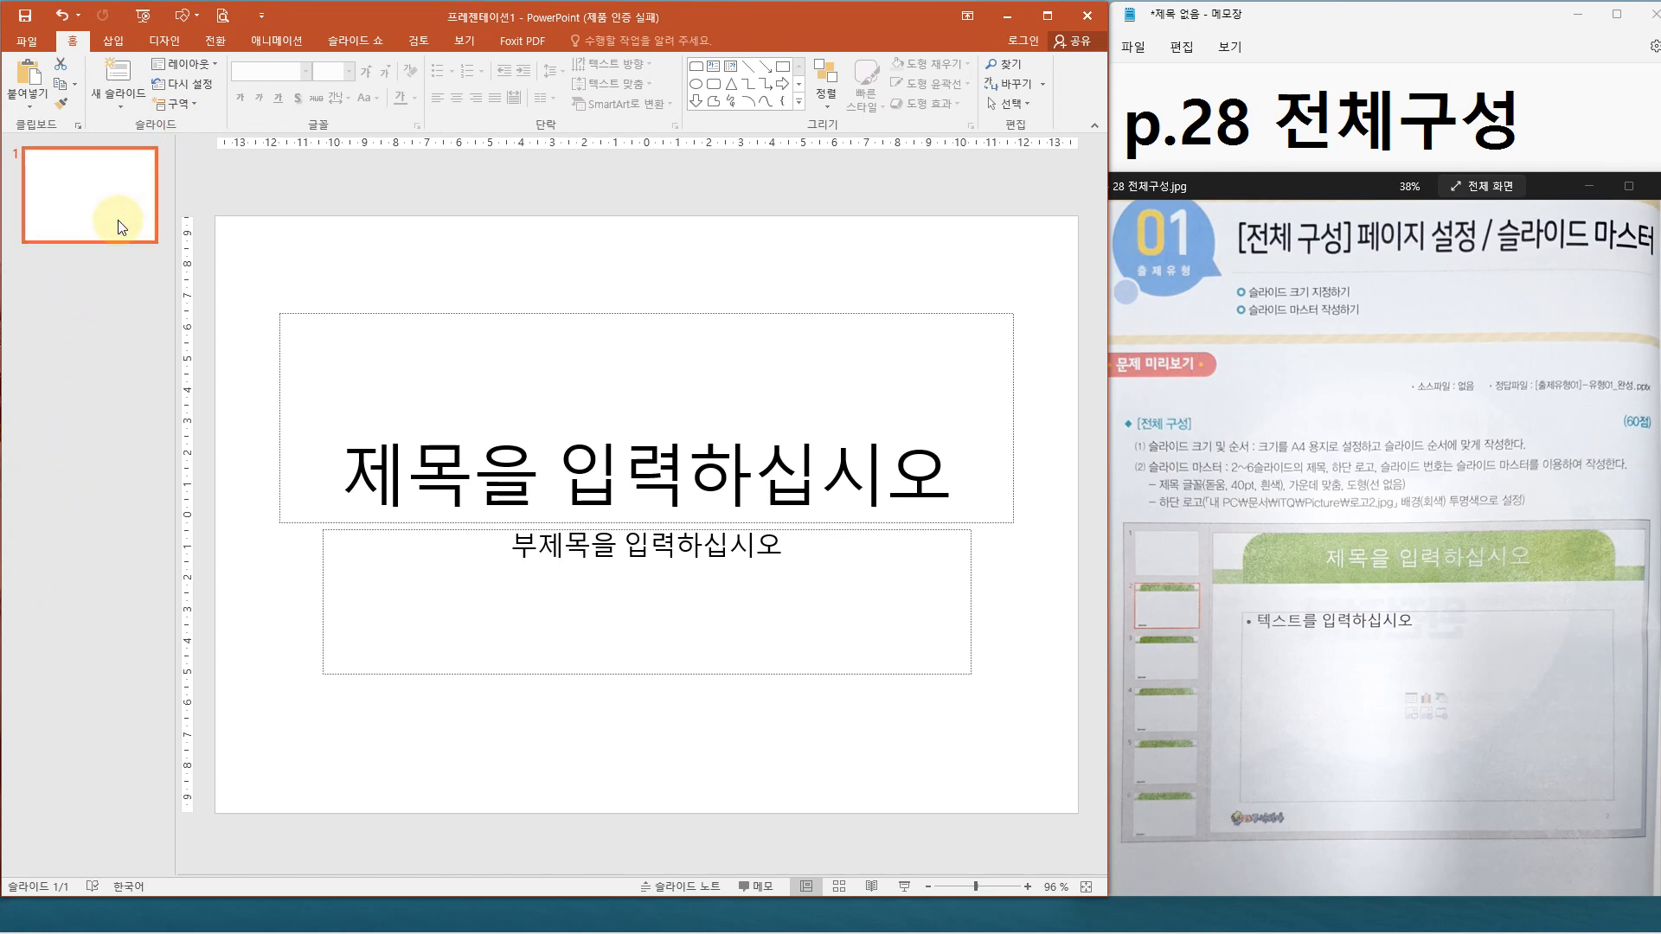
Step: Add five new slides after the title slide and narrow the slide thumbnail pane
{"action": "key", "text": "Return"}
{"action": "key", "text": "Return"}
{"action": "key", "text": "Return"}
{"action": "key", "text": "Return"}
{"action": "key", "text": "Return"}
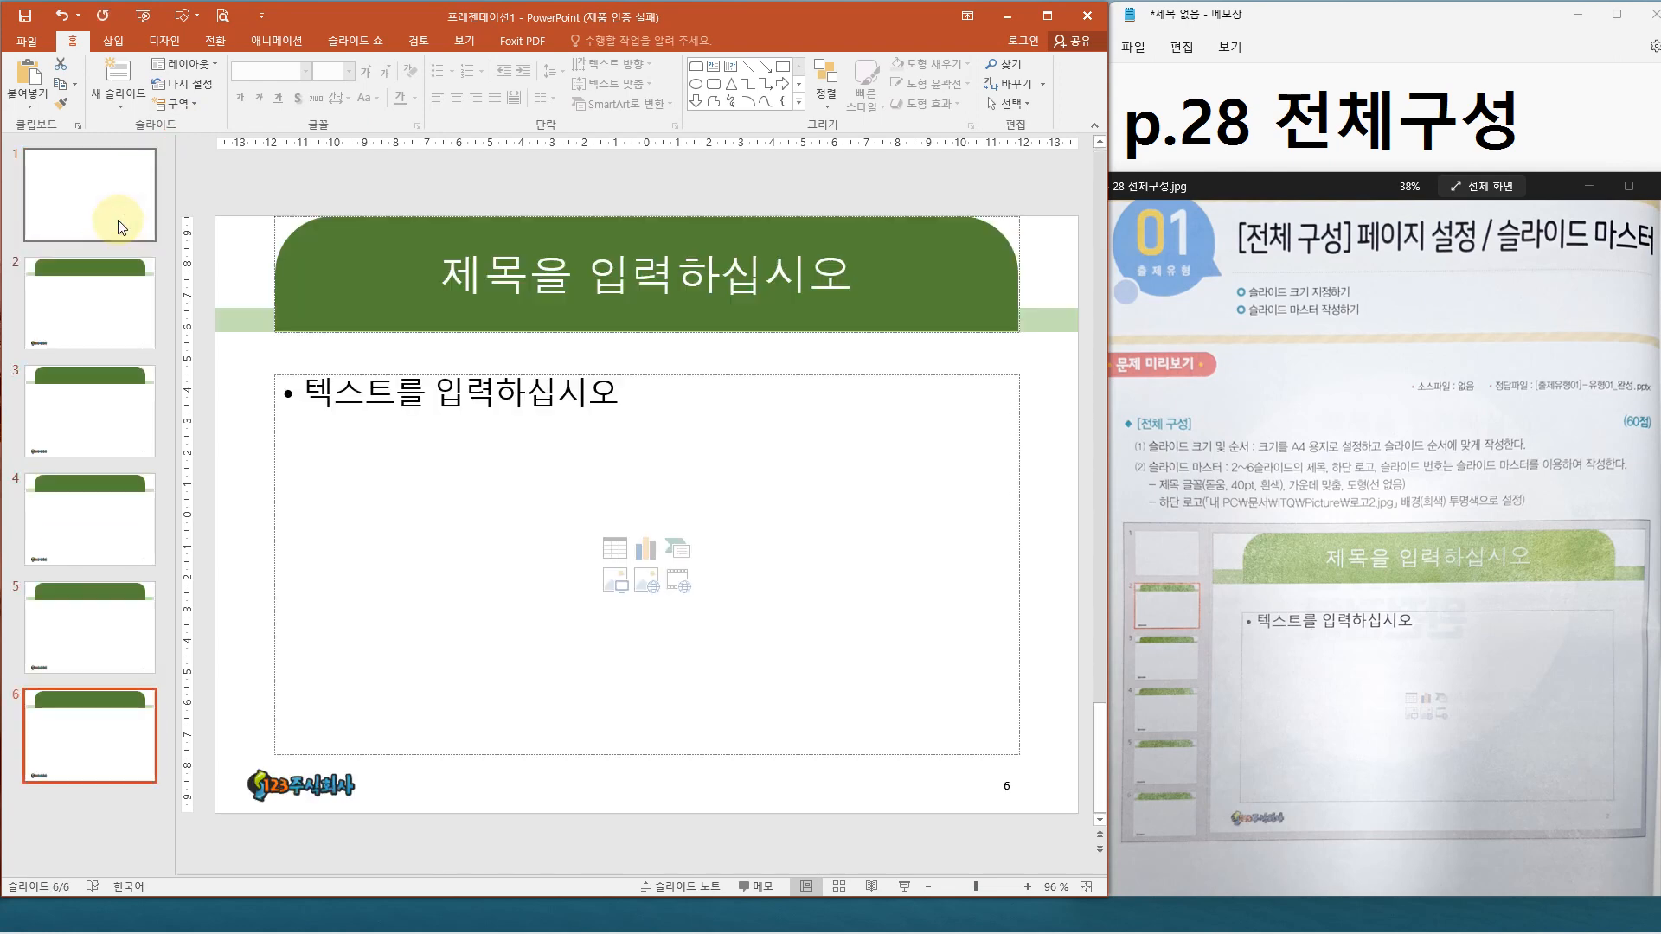
{"action": "left_click", "coordinate": [84, 740]}
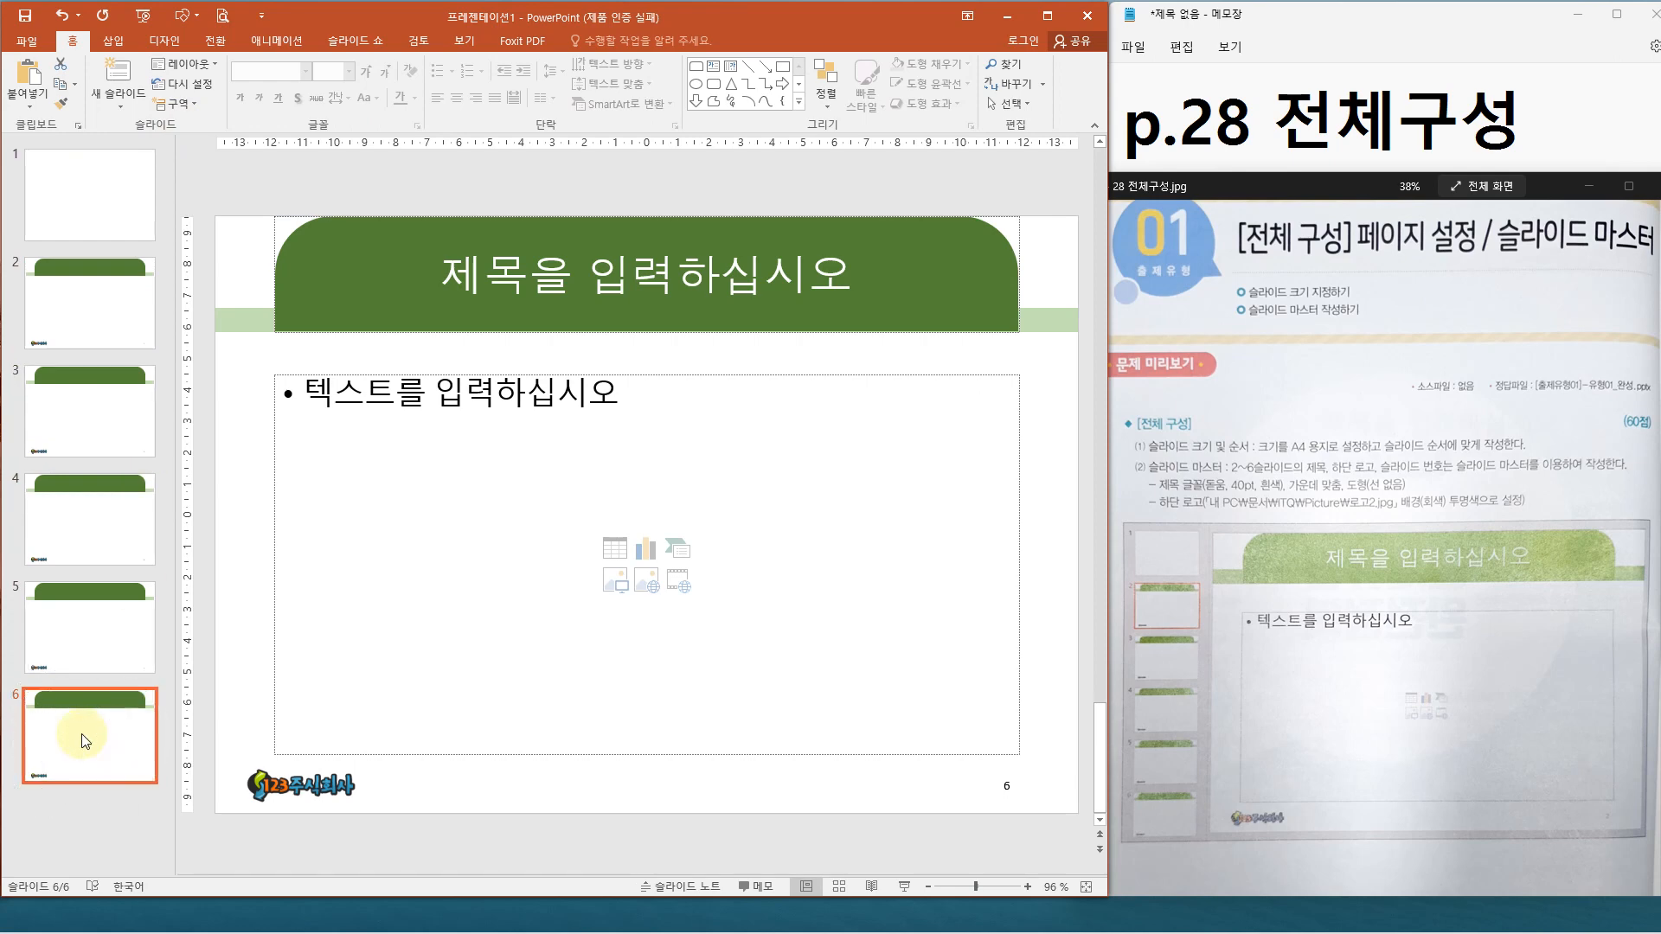
{"action": "left_click_drag", "start_coordinate": [178, 703], "coordinate": [121, 693]}
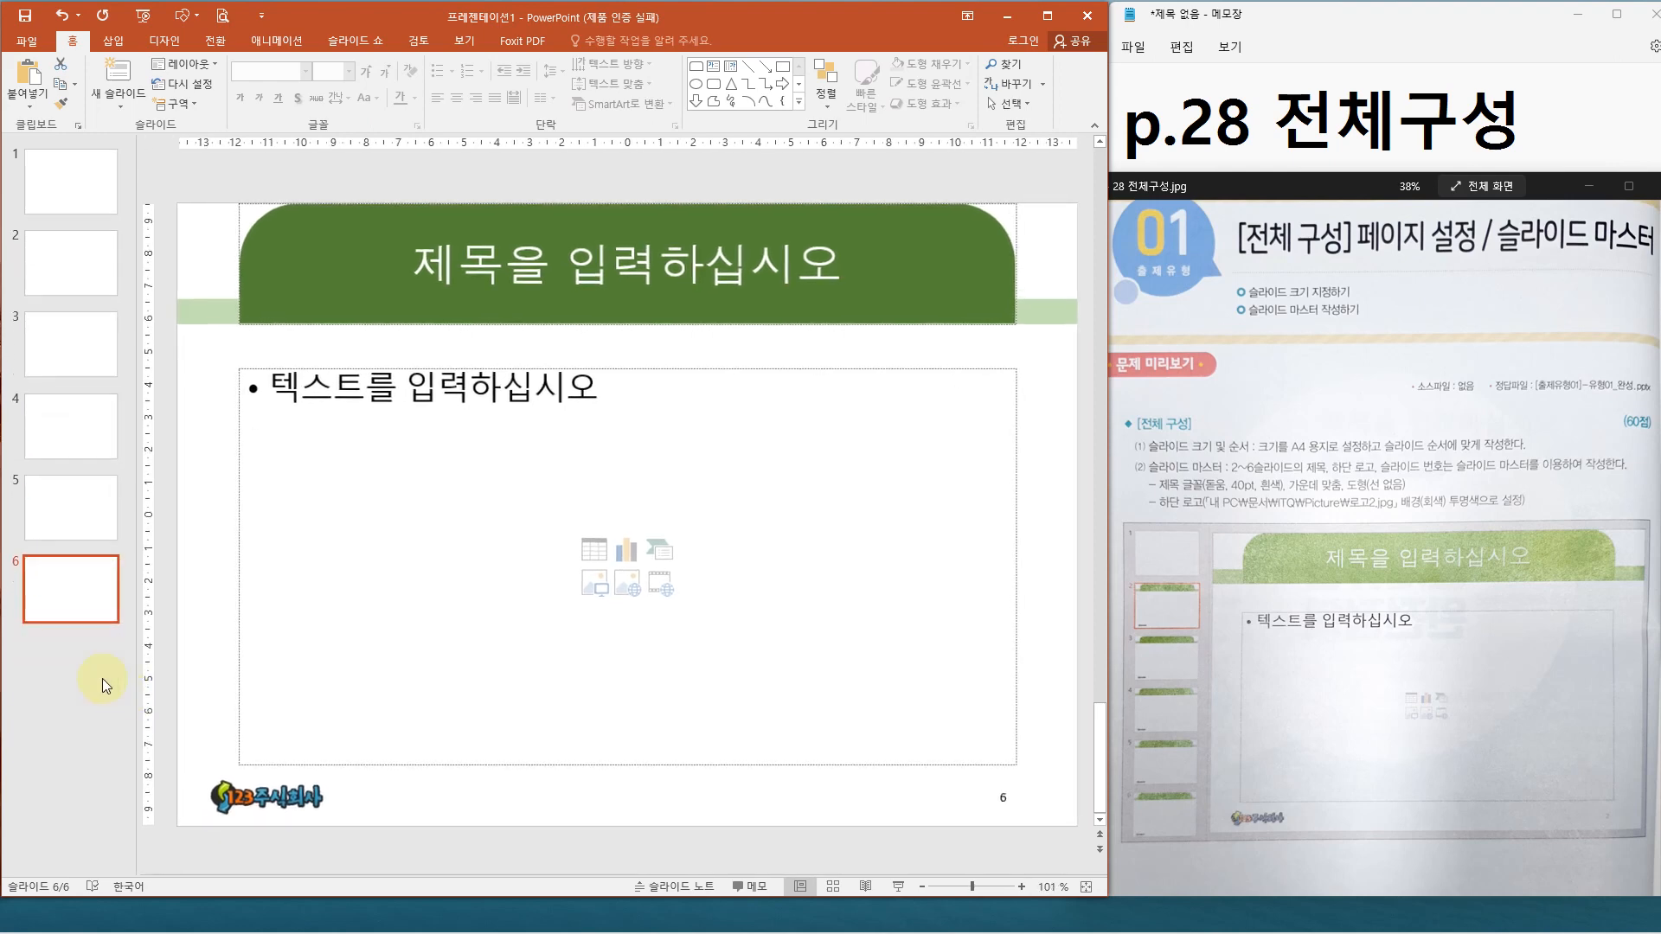
{"action": "left_click", "coordinate": [74, 598]}
{"action": "key", "text": "Return"}
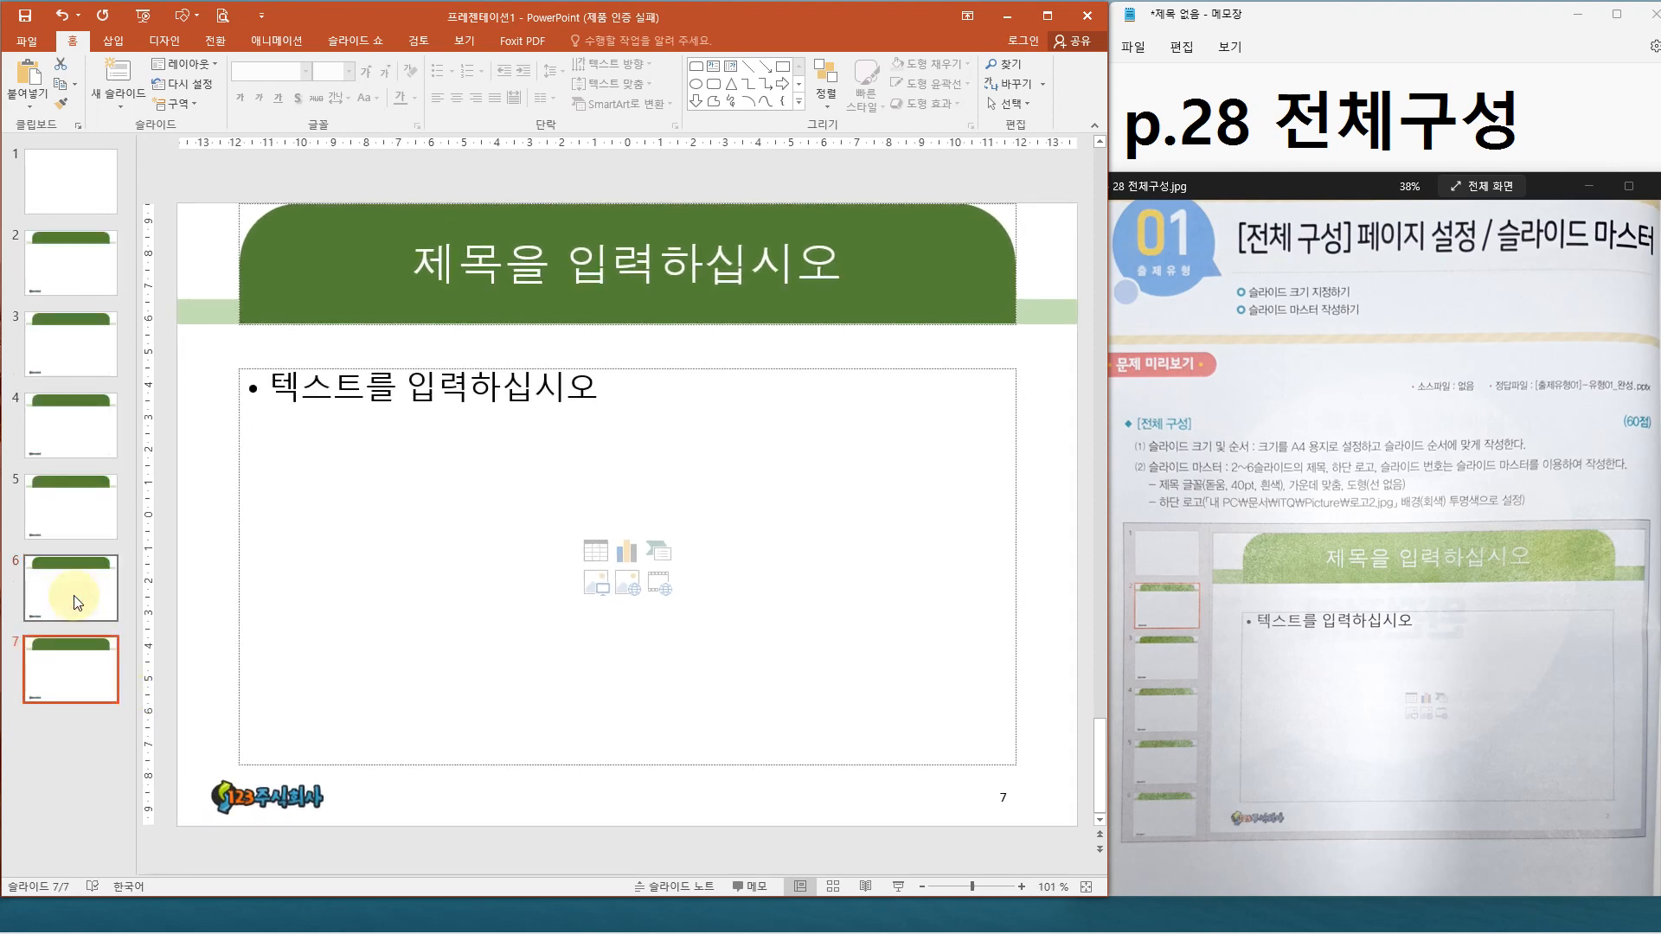
{"action": "left_click", "coordinate": [63, 674]}
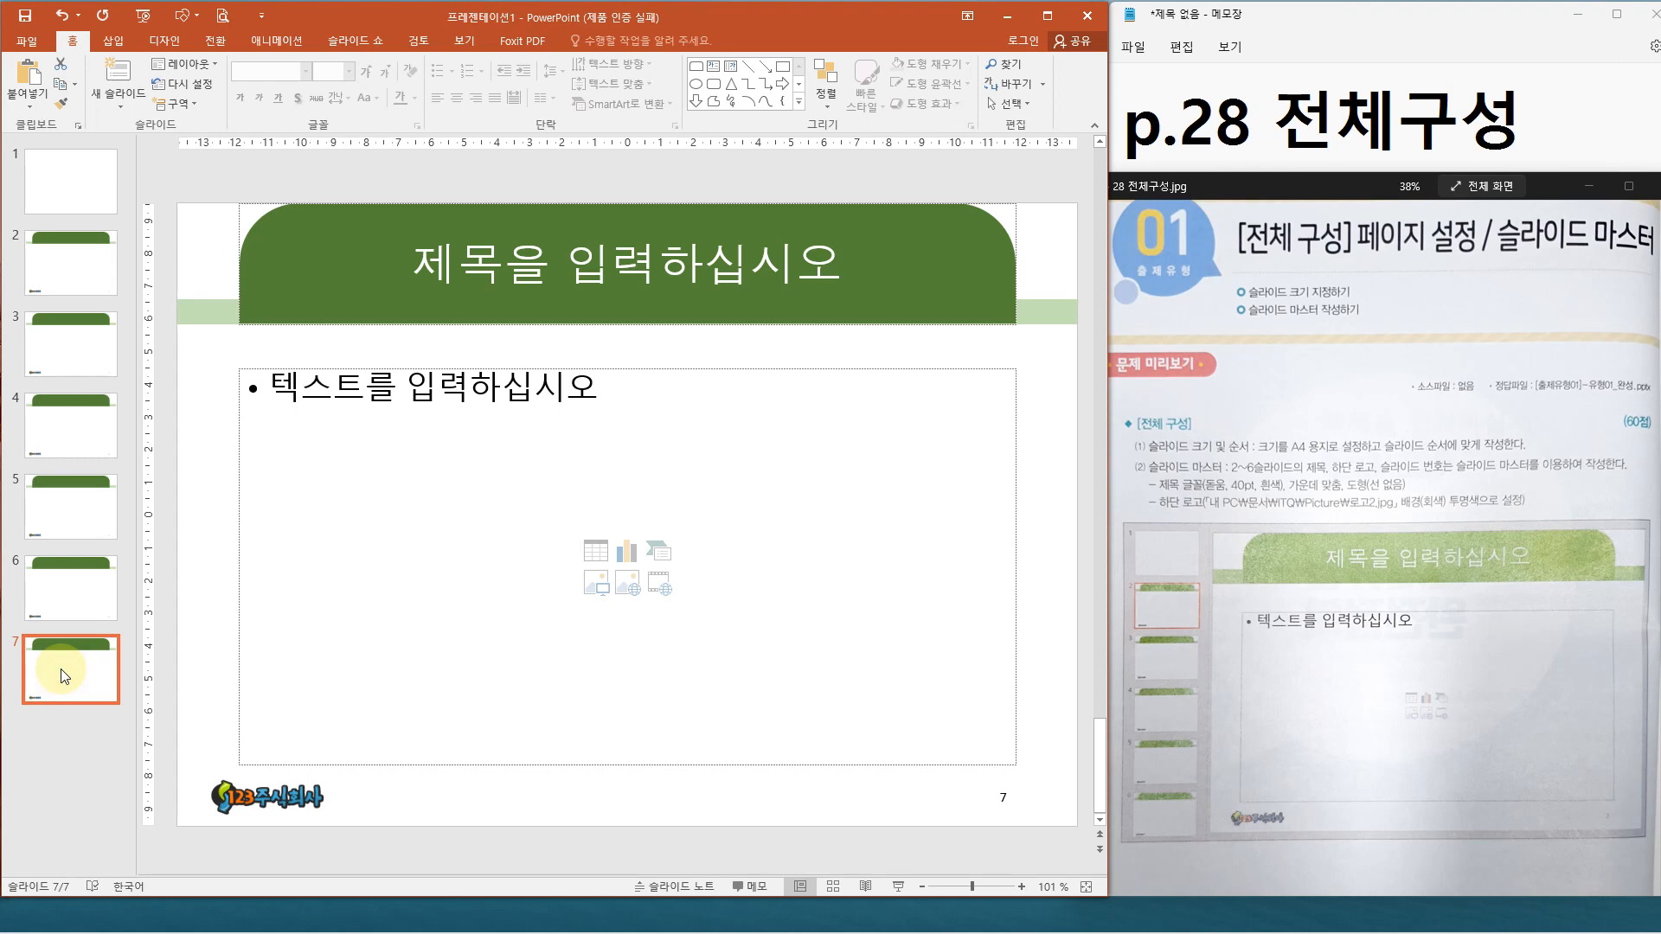
{"action": "key", "text": "Delete"}
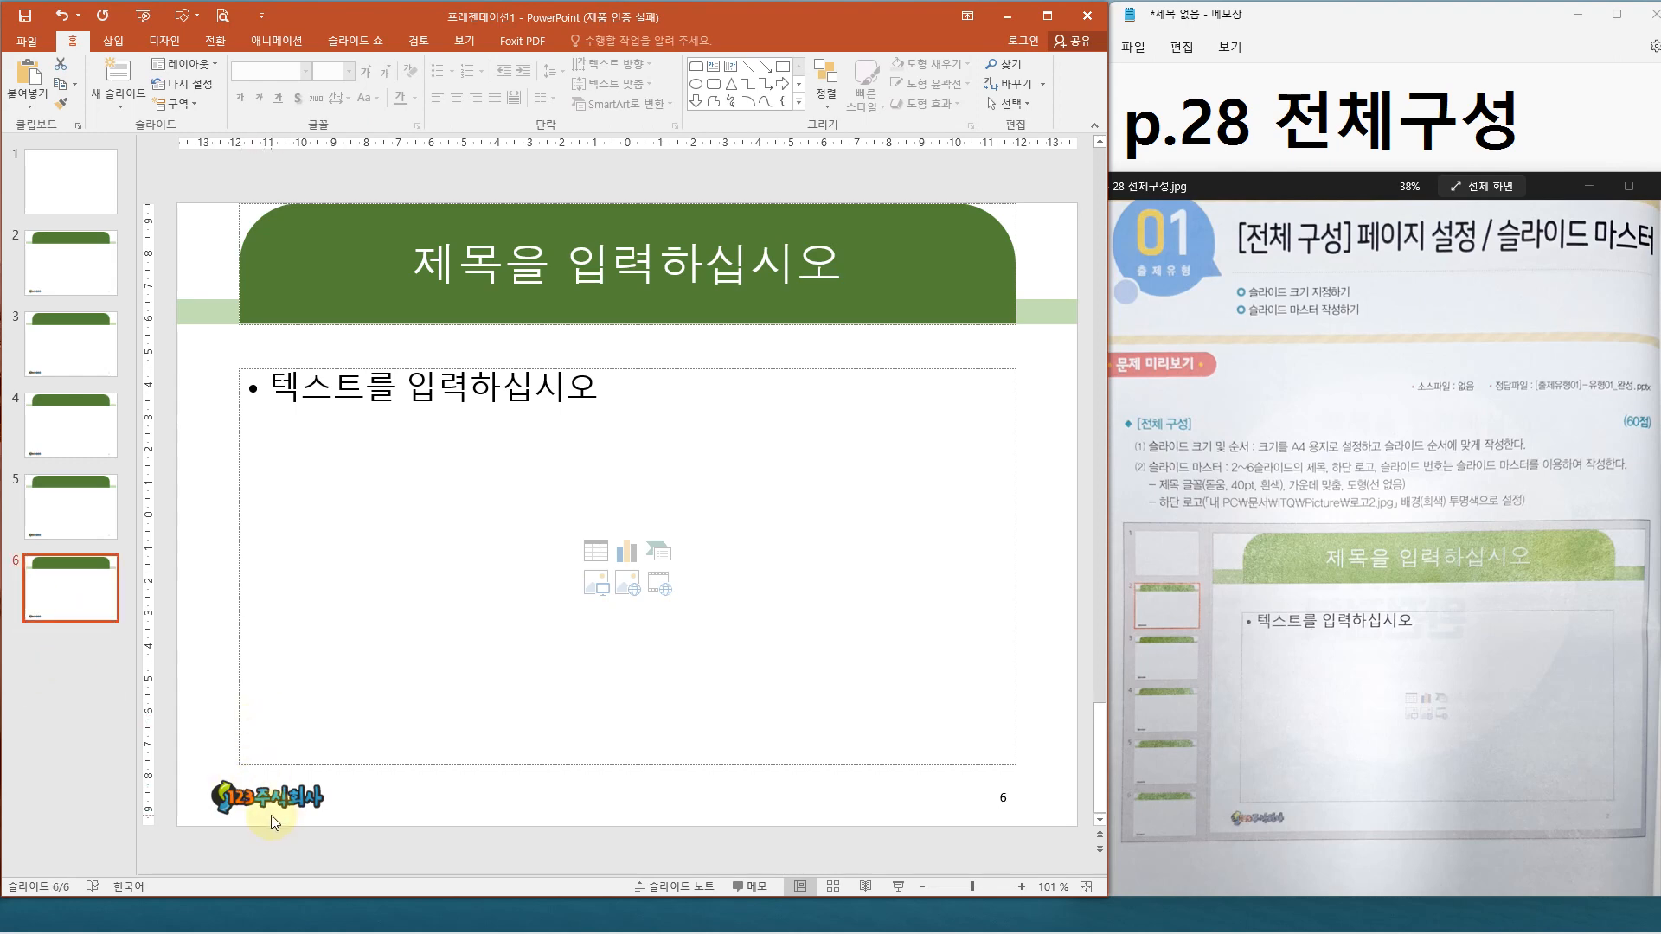
Step: Paste the copied logo onto slide 1 and move it up slightly above the slide's lower-left corner
{"action": "left_click", "coordinate": [83, 178]}
{"action": "left_click", "coordinate": [355, 250]}
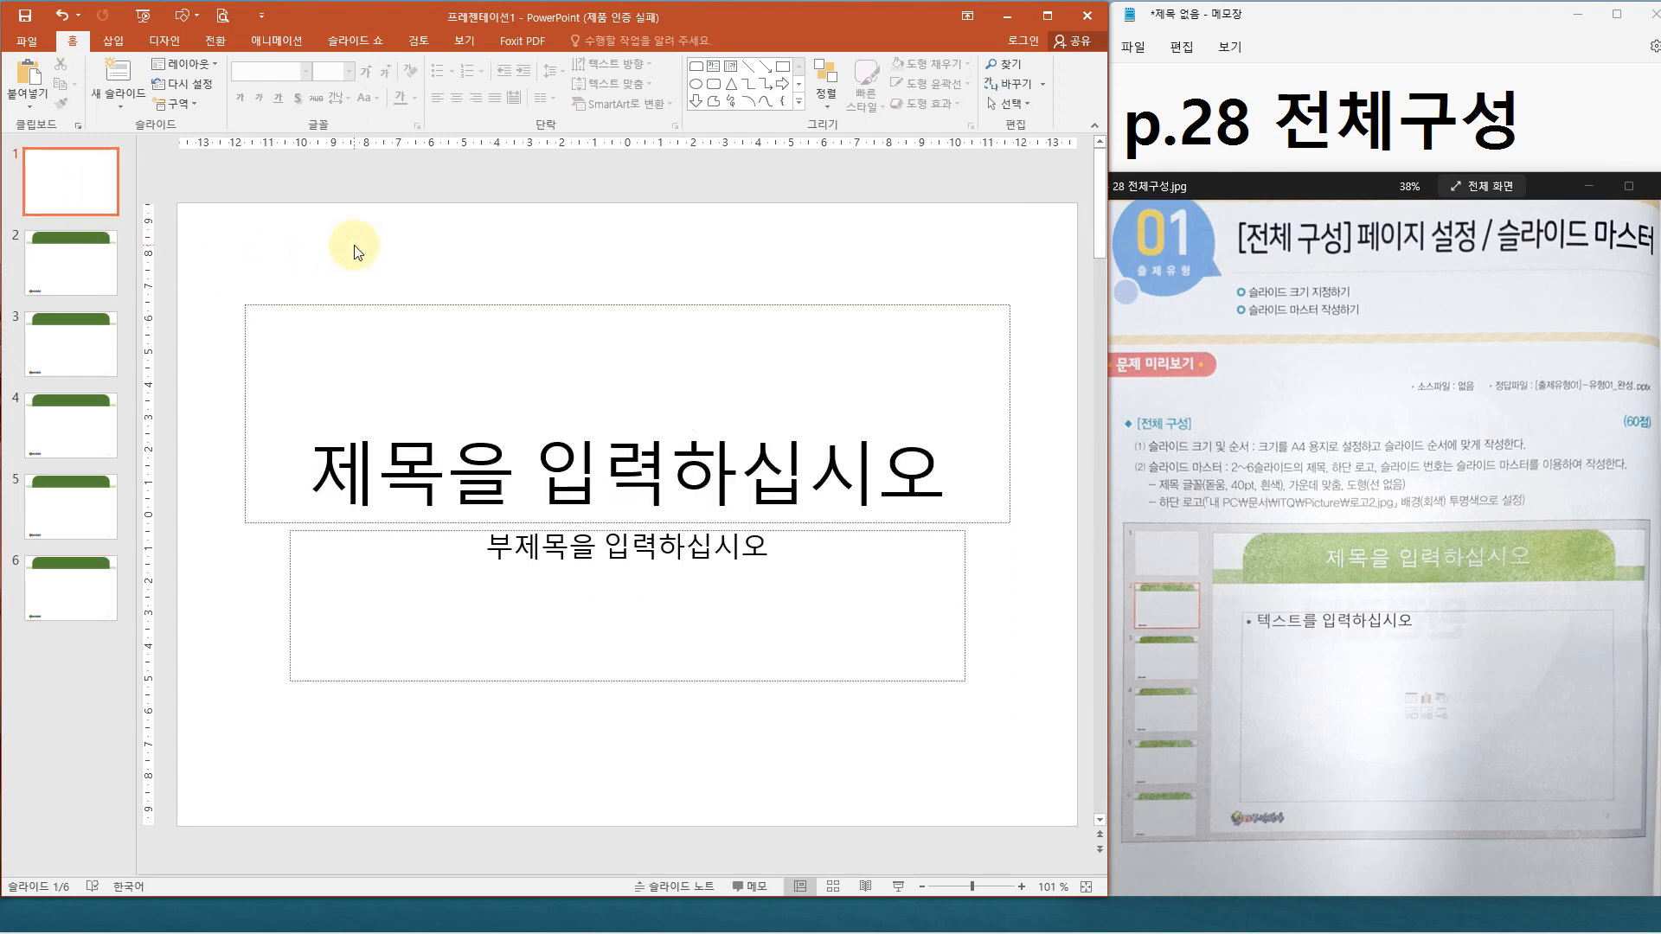
{"action": "key", "text": "ctrl+v"}
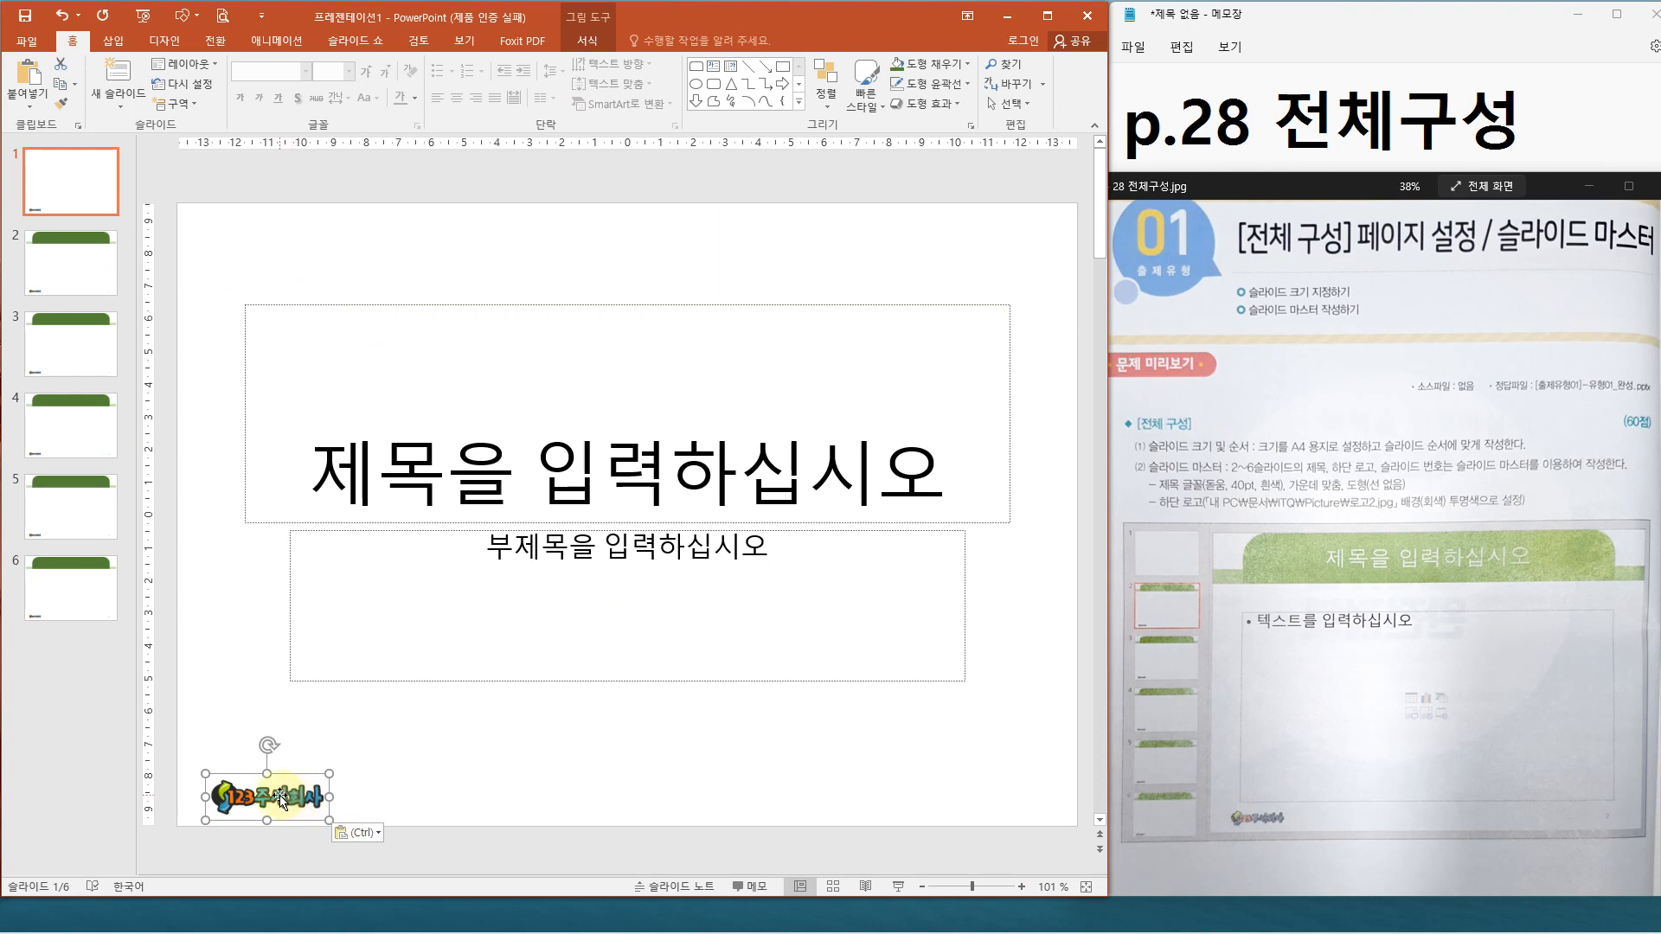
{"action": "left_click_drag", "start_coordinate": [274, 801], "coordinate": [269, 755]}
{"action": "left_click", "coordinate": [392, 759]}
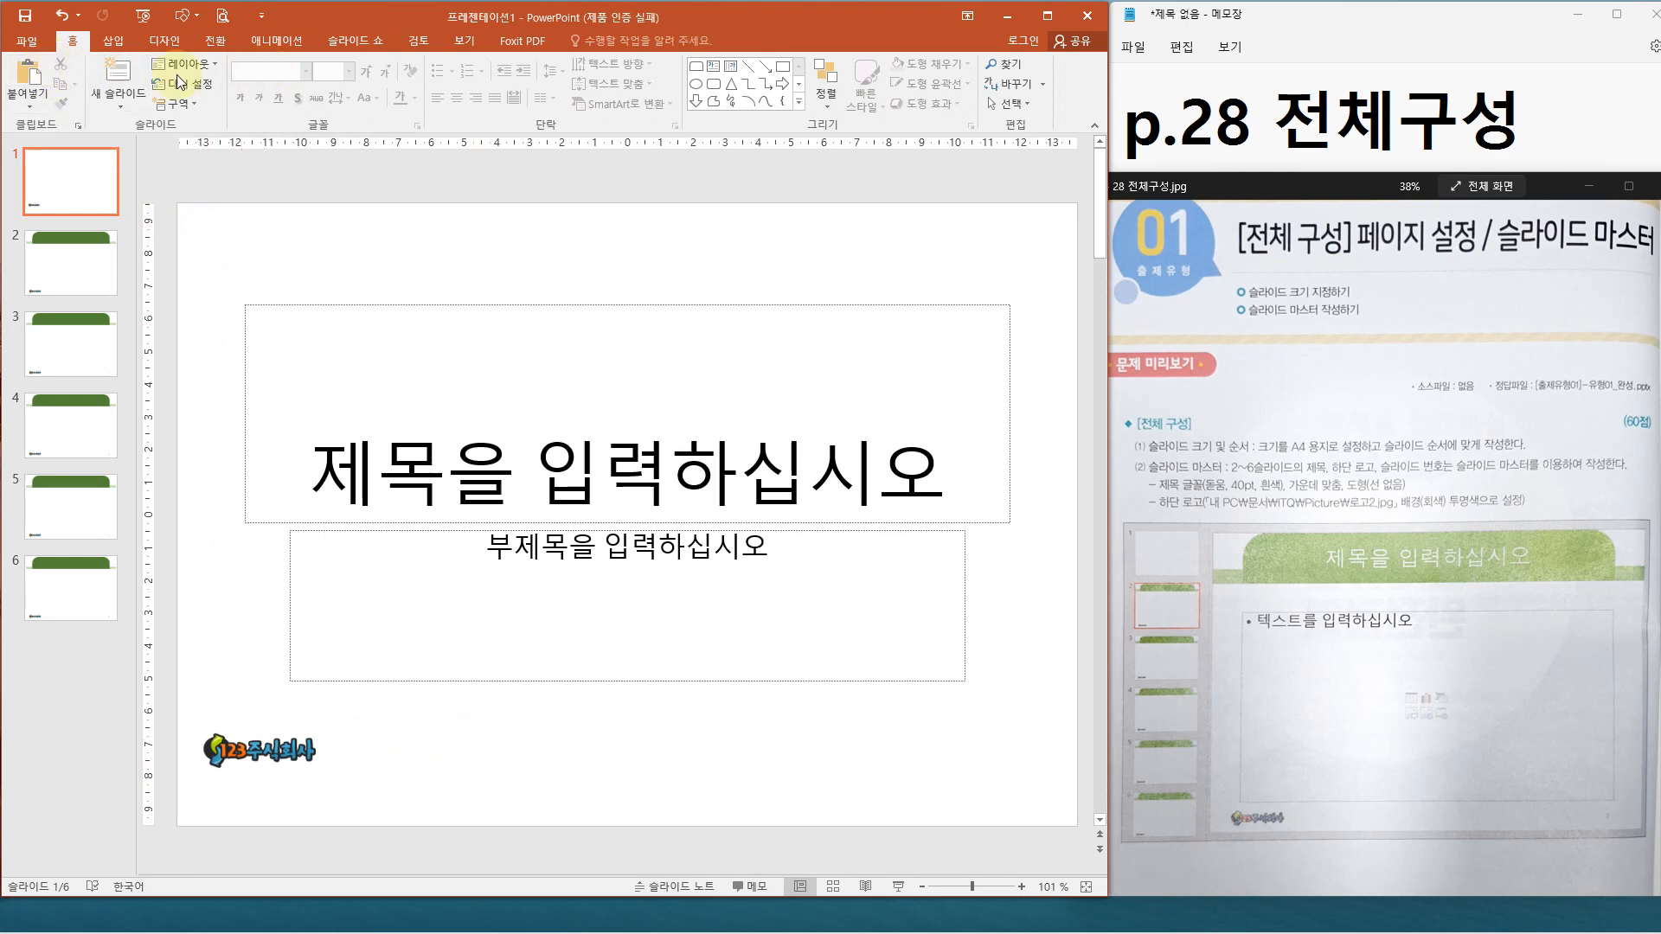
{"action": "left_click", "coordinate": [26, 19]}
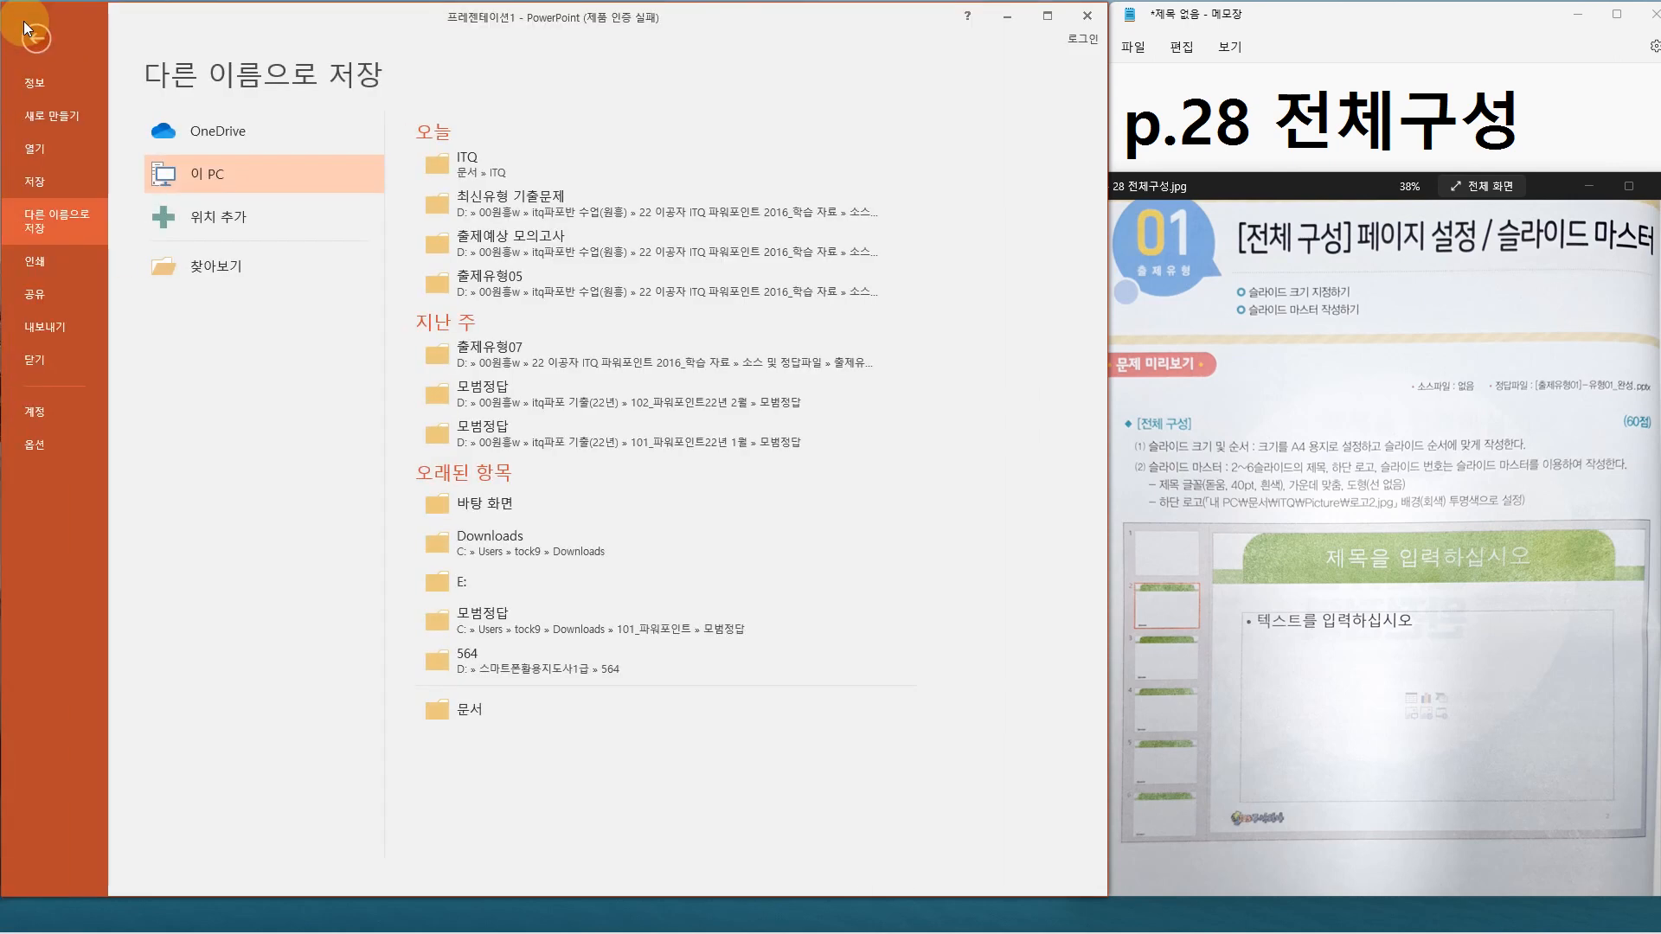
{"action": "left_click", "coordinate": [36, 41]}
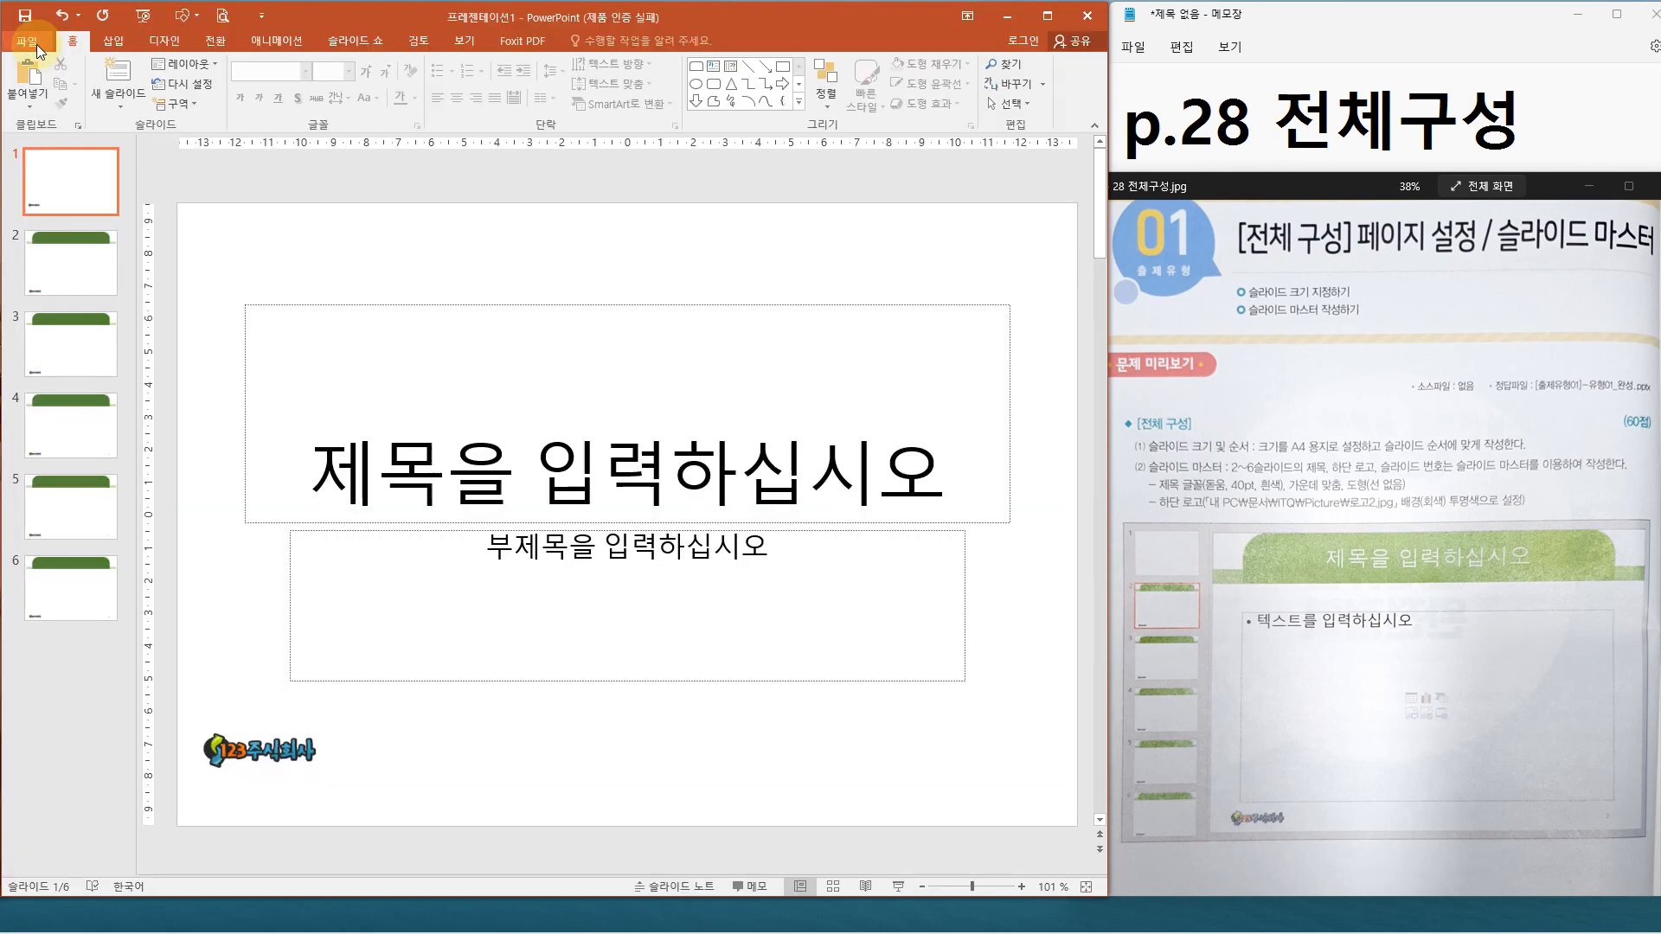
{"action": "left_click", "coordinate": [31, 41]}
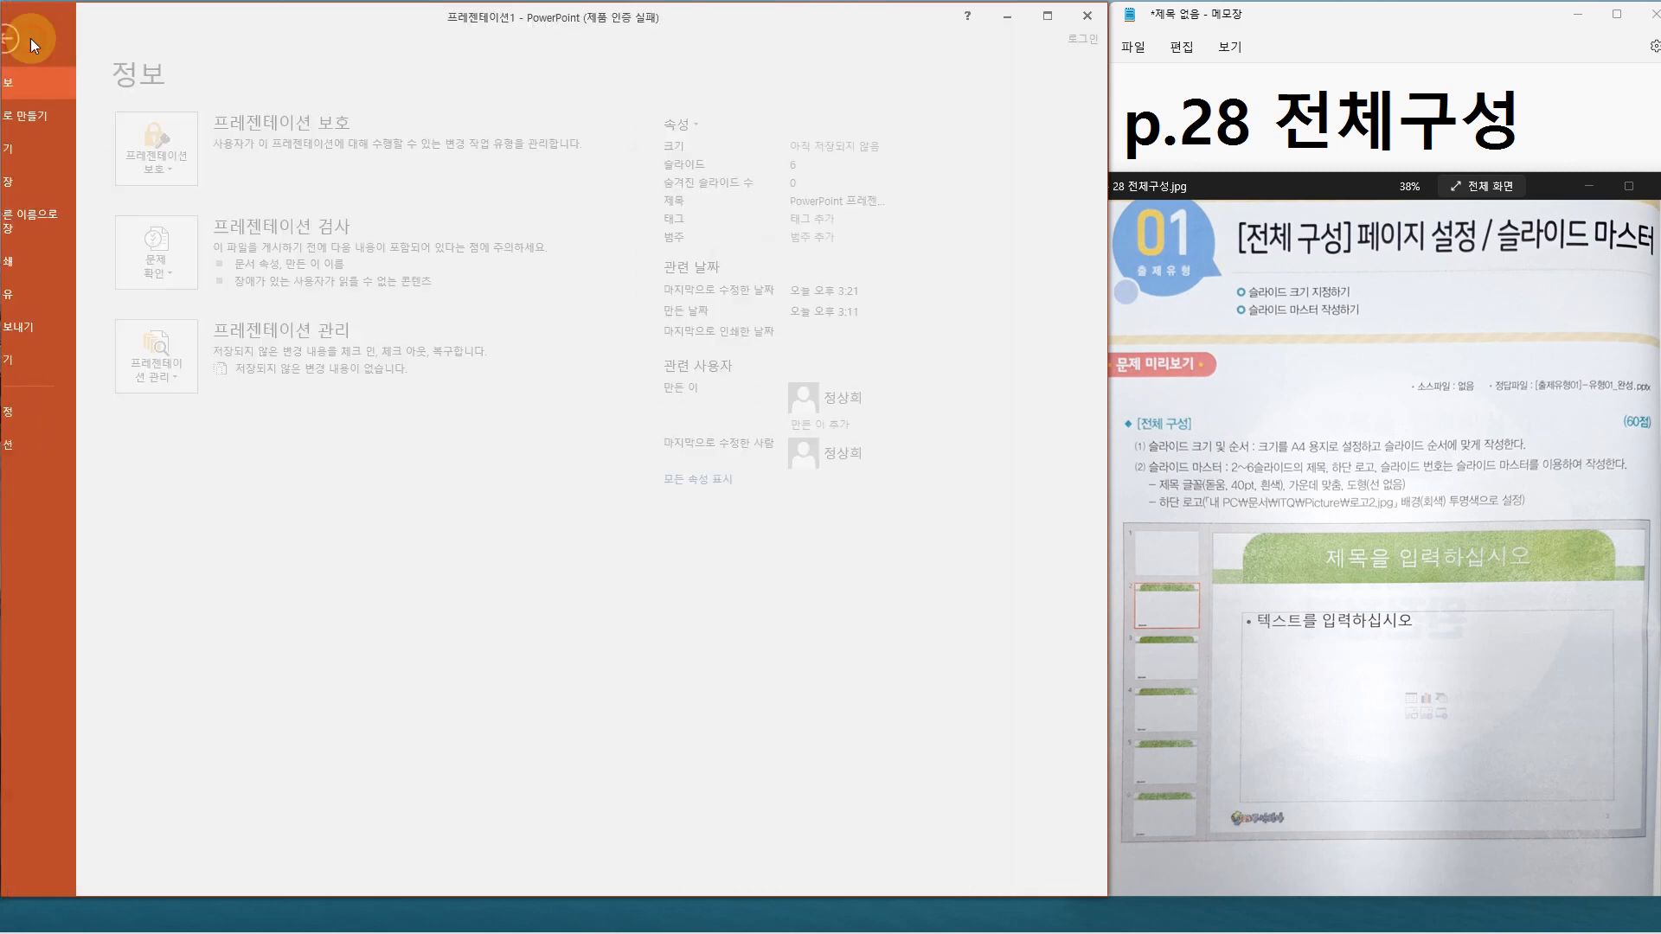
{"action": "left_click", "coordinate": [33, 183]}
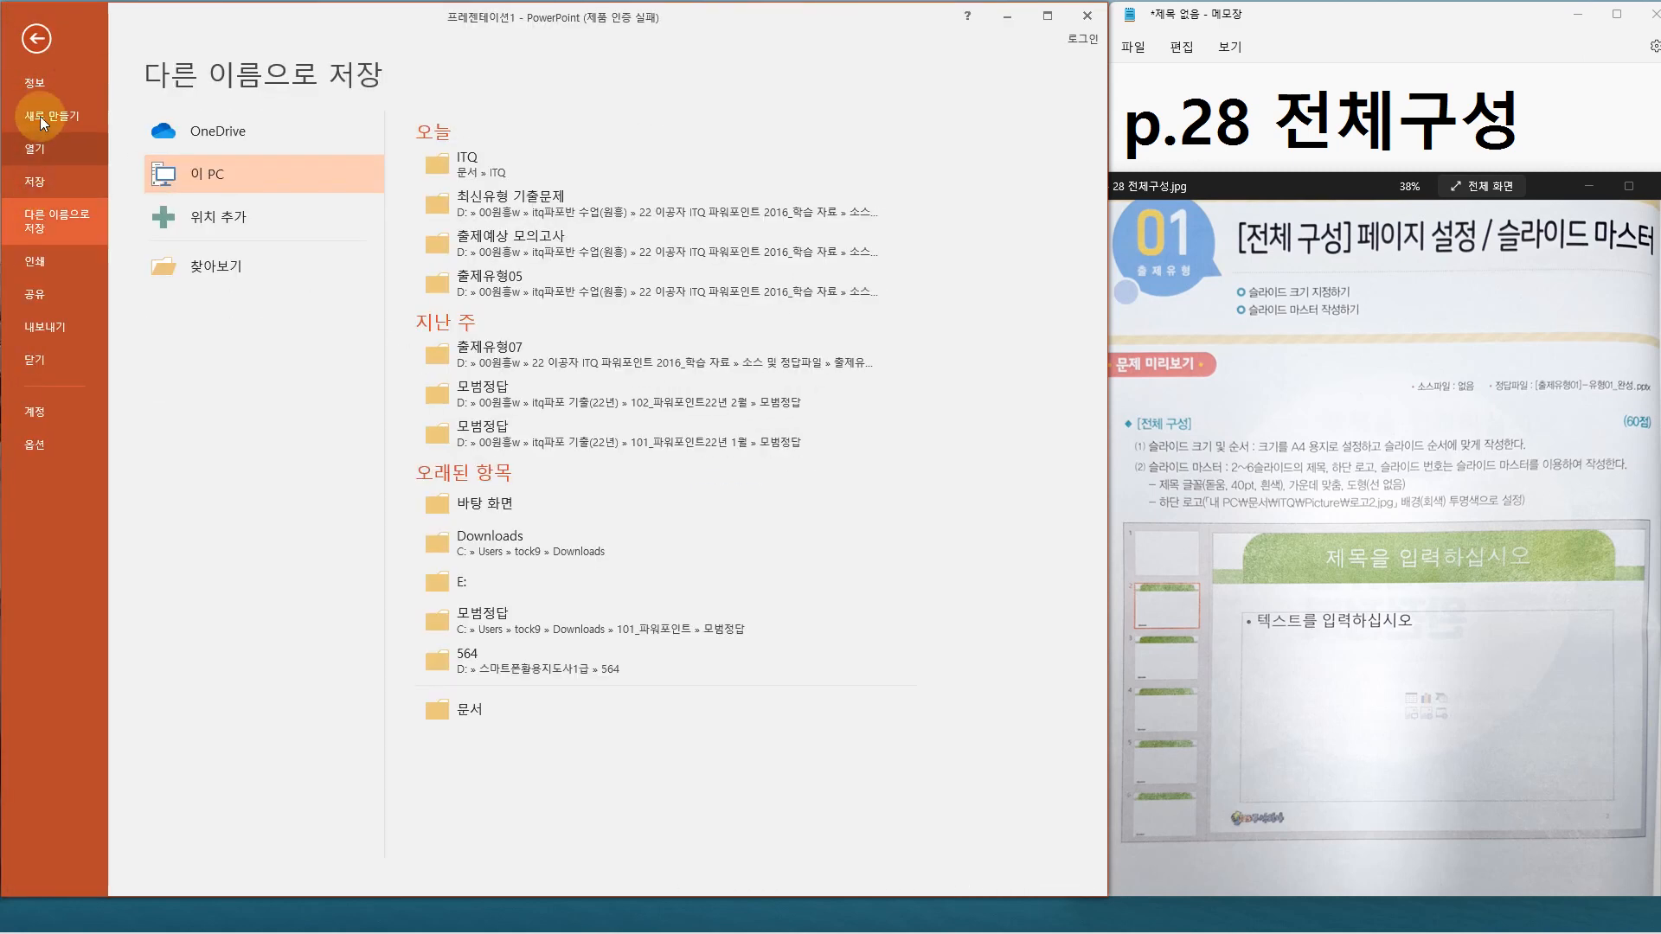
{"action": "left_click", "coordinate": [36, 39]}
Step: Save the presentation in the ITQ folder under Documents (문서) with the file name 유형연습
{"action": "left_click", "coordinate": [25, 15]}
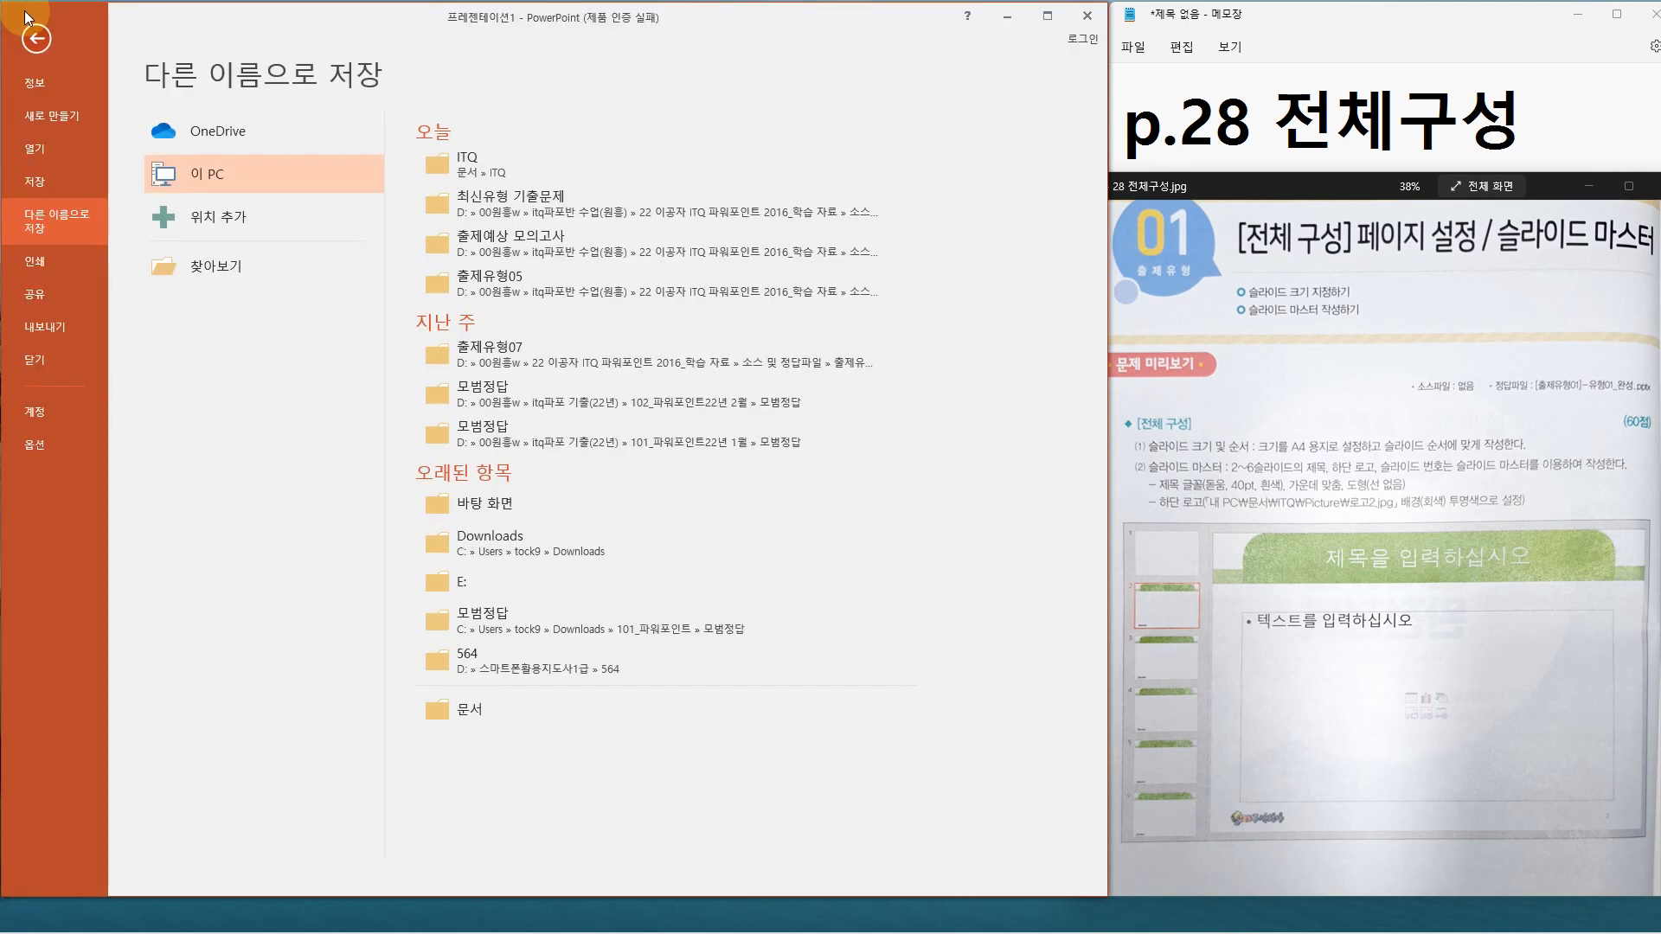
{"action": "left_click", "coordinate": [184, 268]}
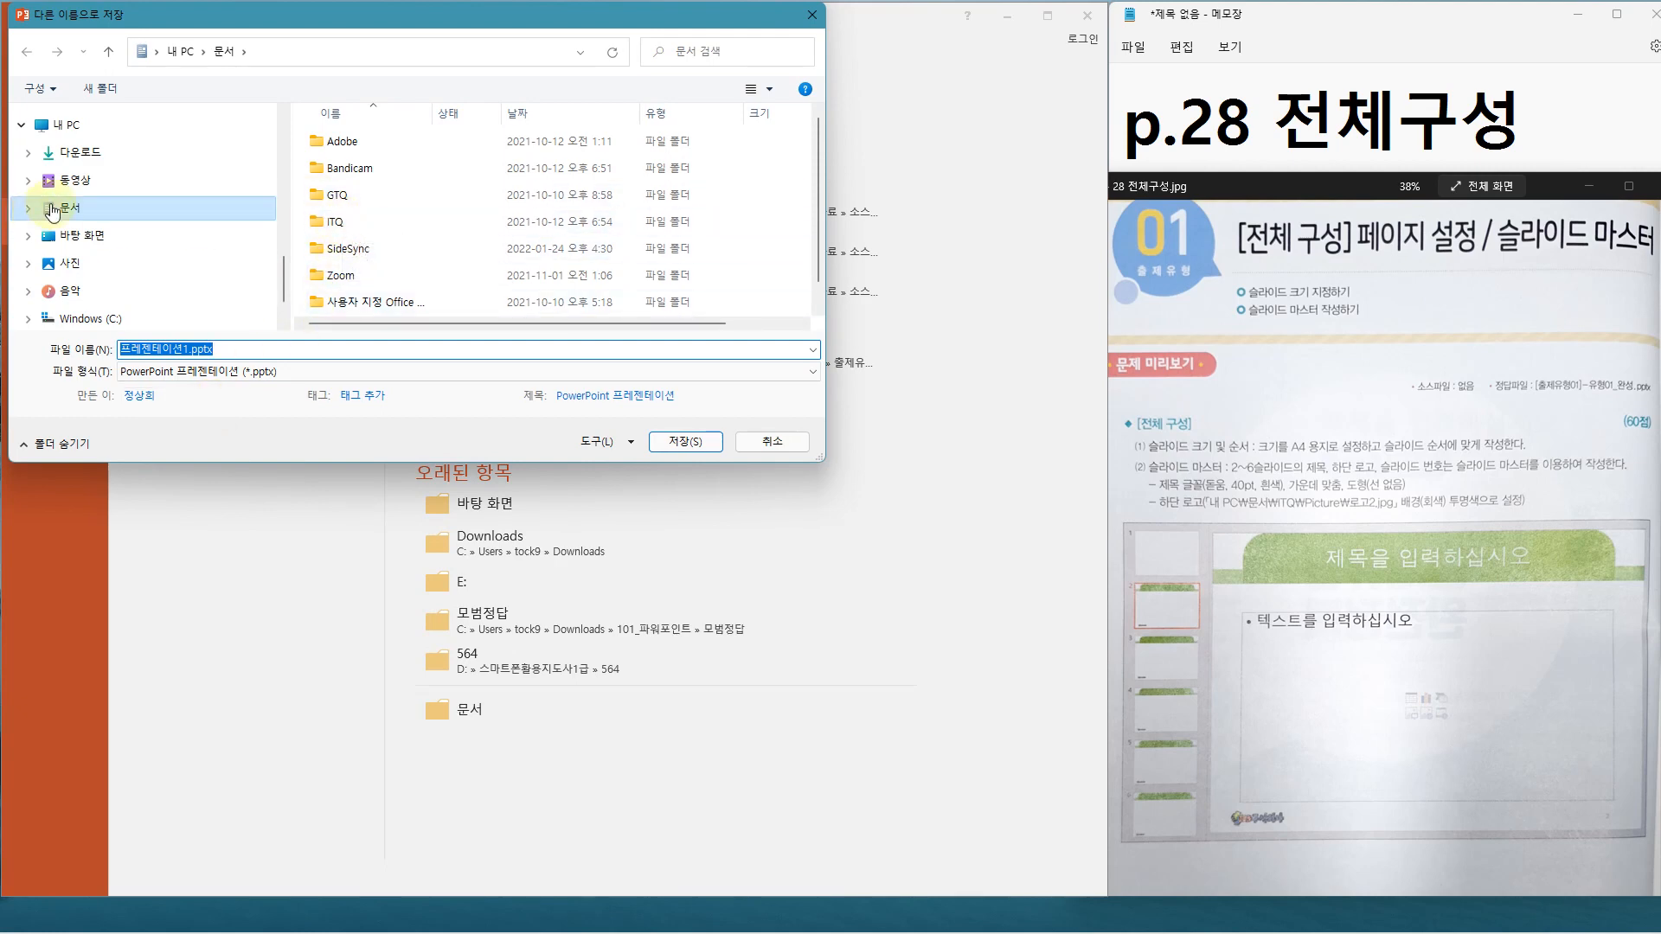
{"action": "left_click", "coordinate": [346, 228]}
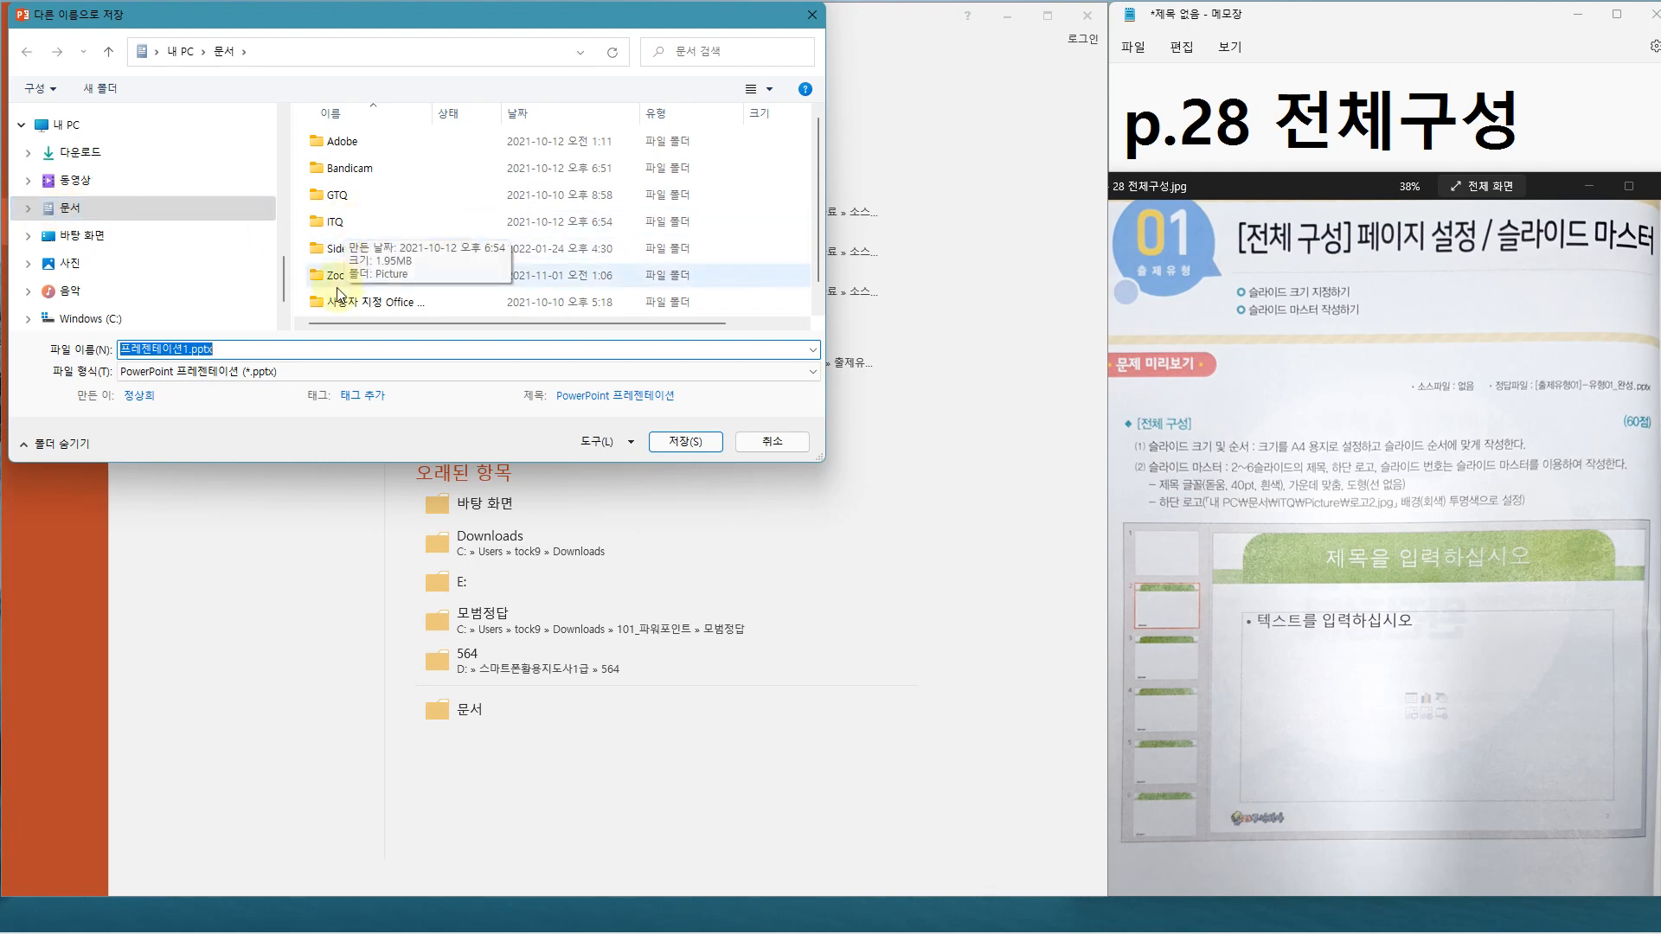
{"action": "double_click", "coordinate": [332, 224]}
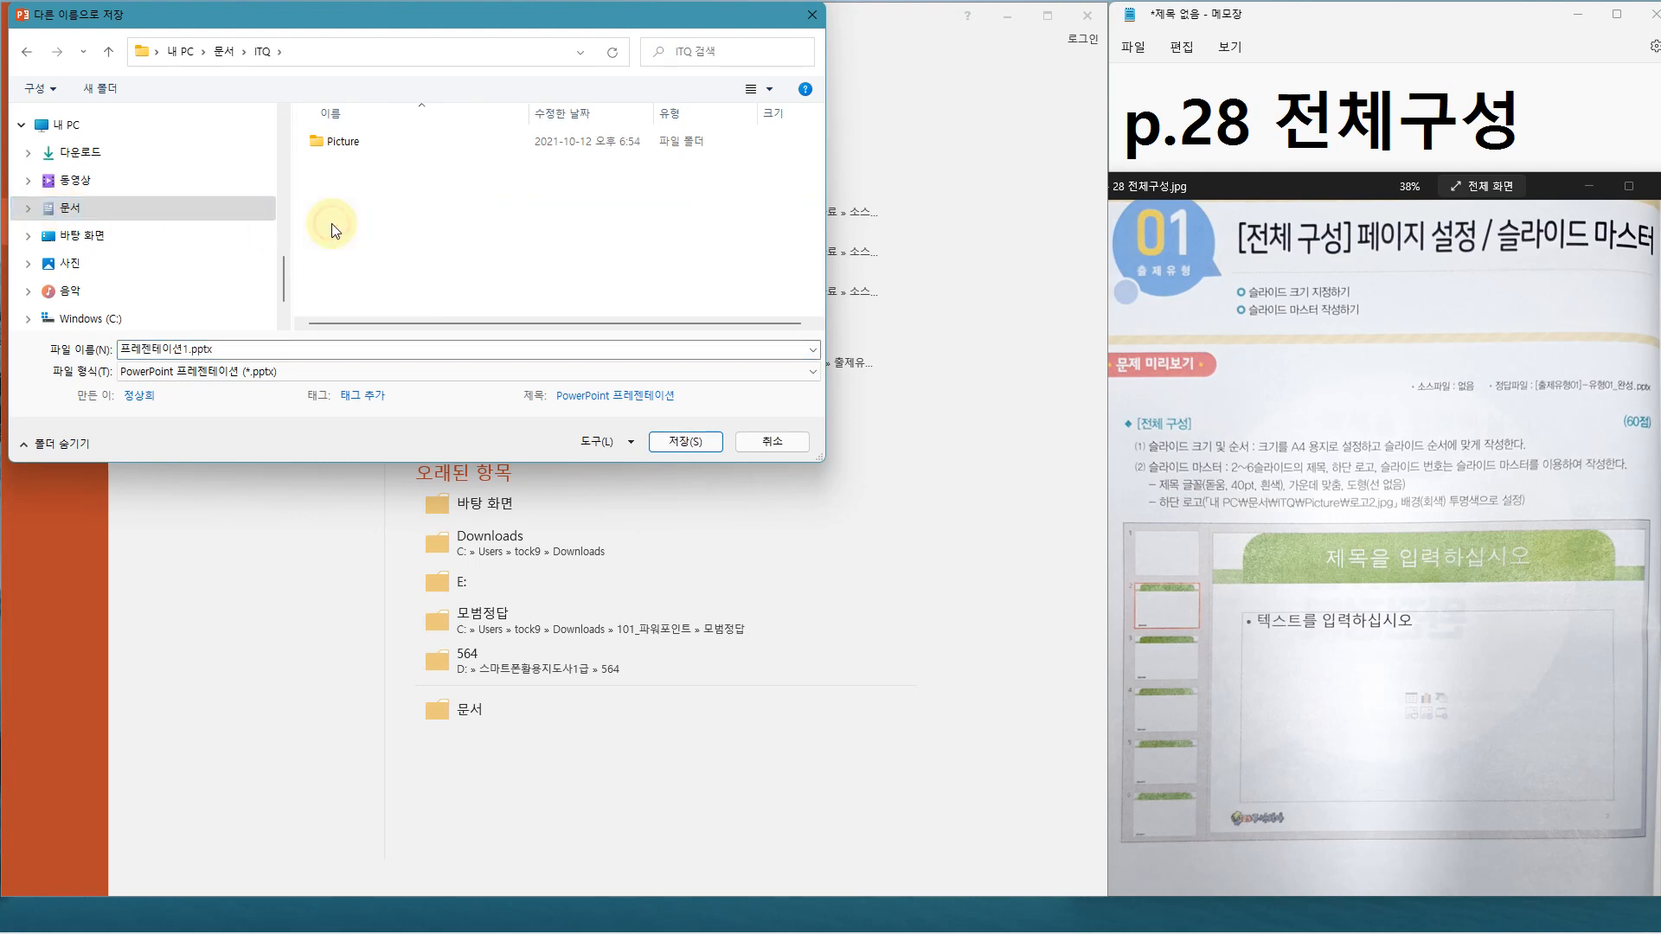
{"action": "key", "text": "ctrl+2"}
{"action": "left_click_drag", "start_coordinate": [237, 31], "coordinate": [289, 71]}
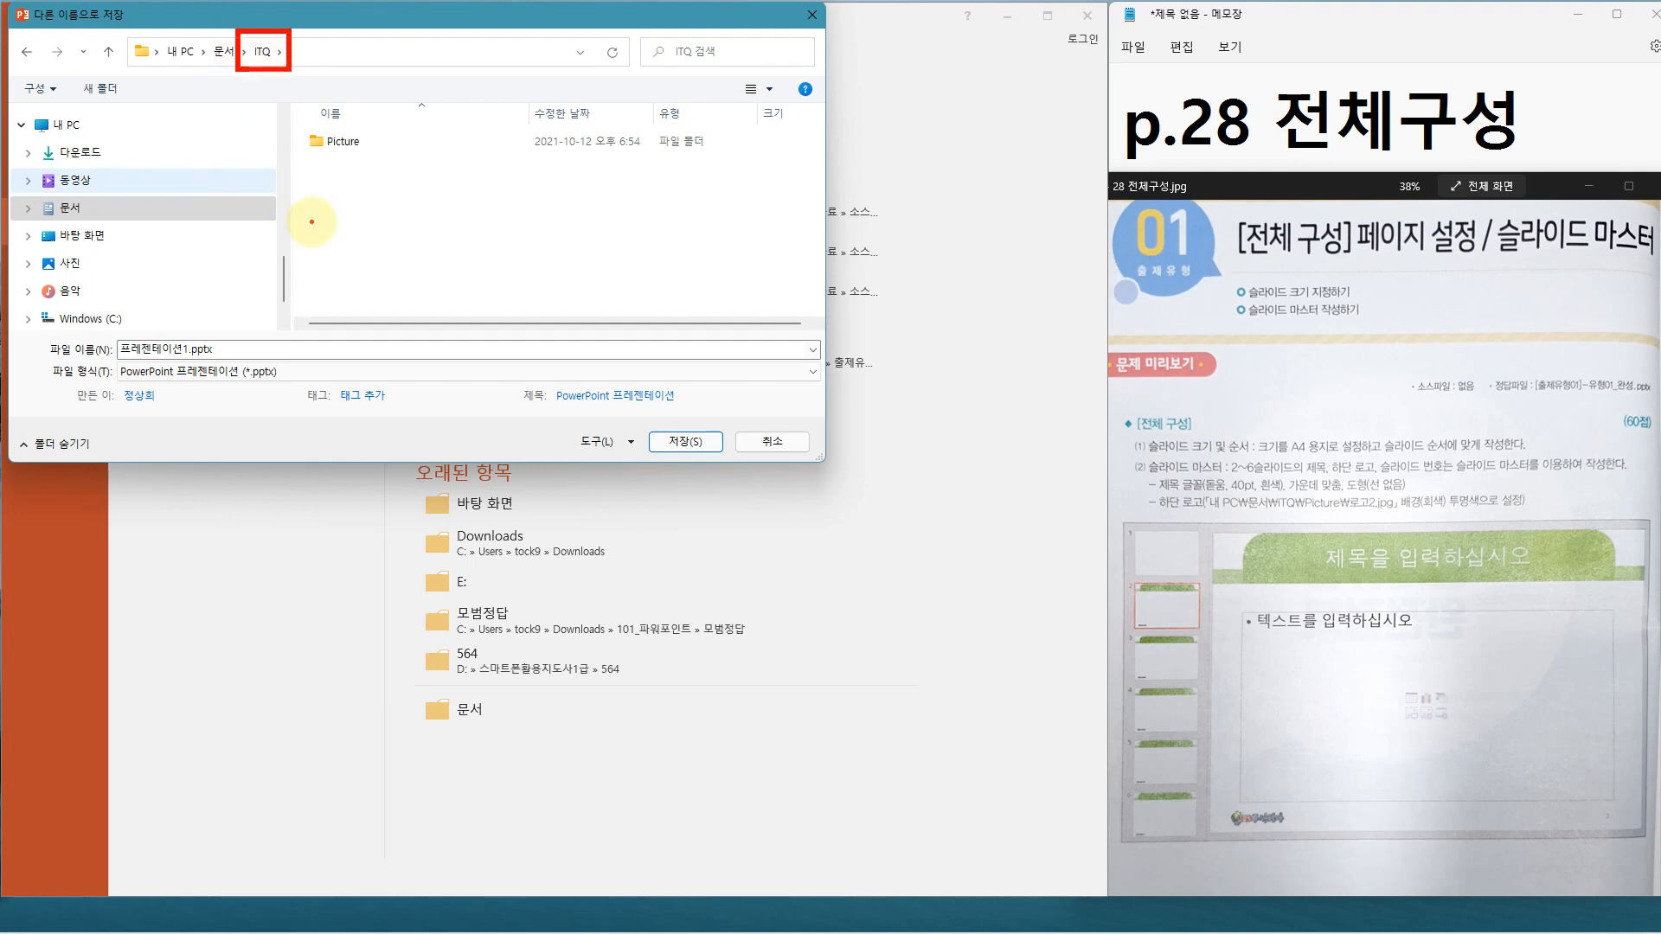
{"action": "key", "text": "Escape"}
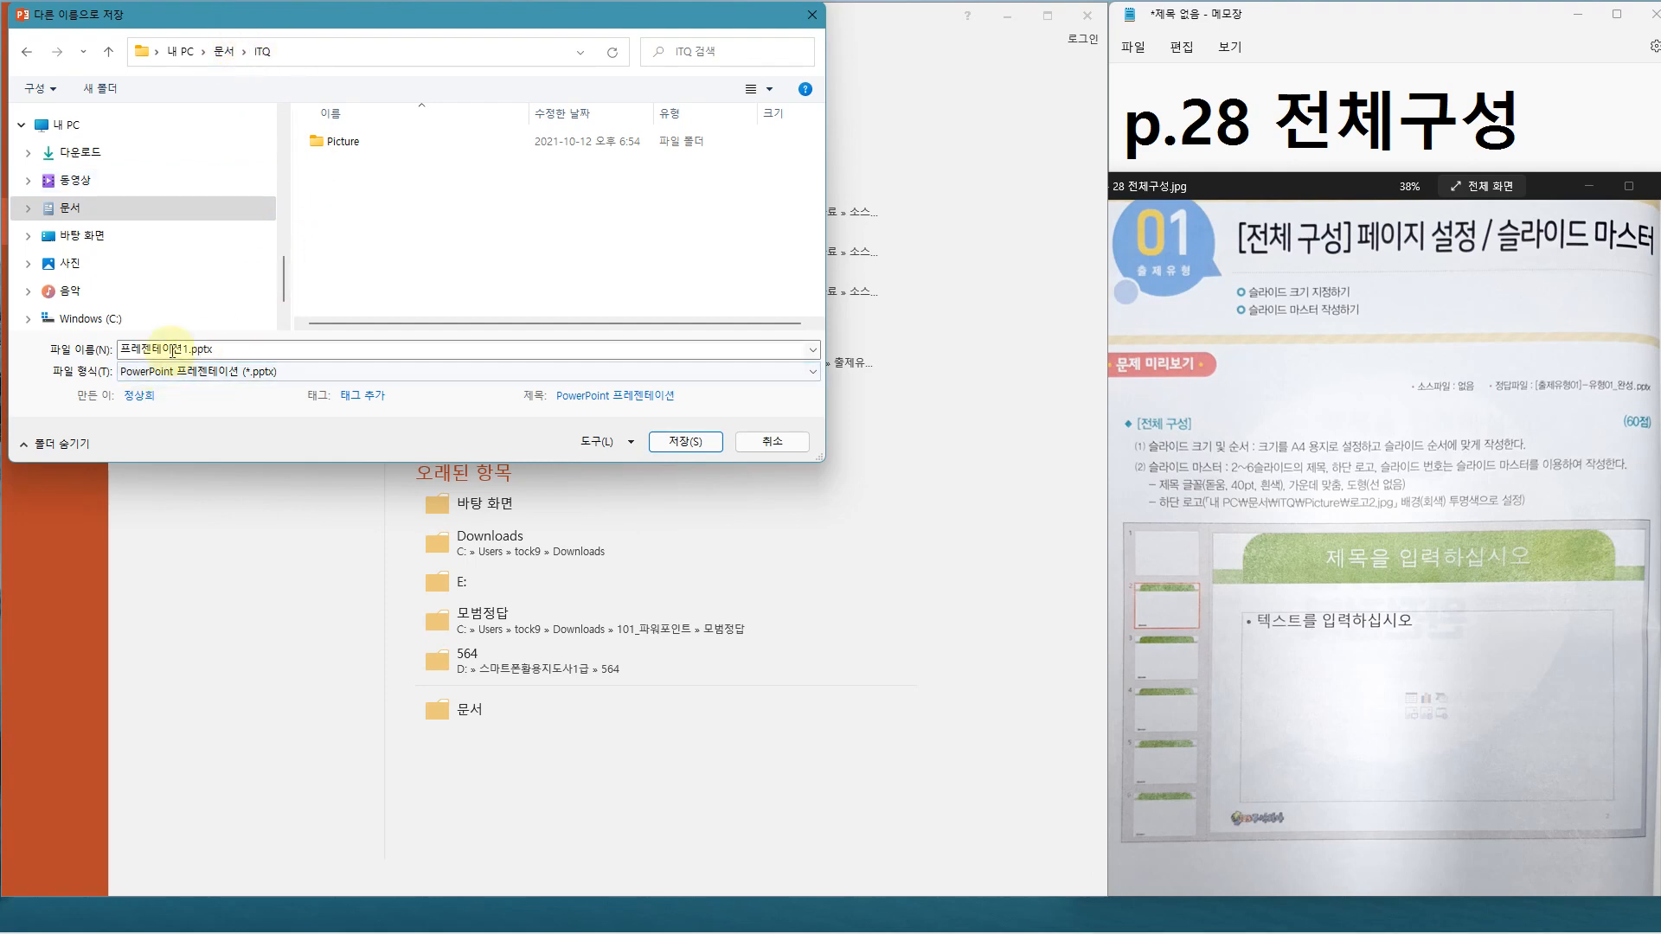
{"action": "left_click", "coordinate": [173, 352]}
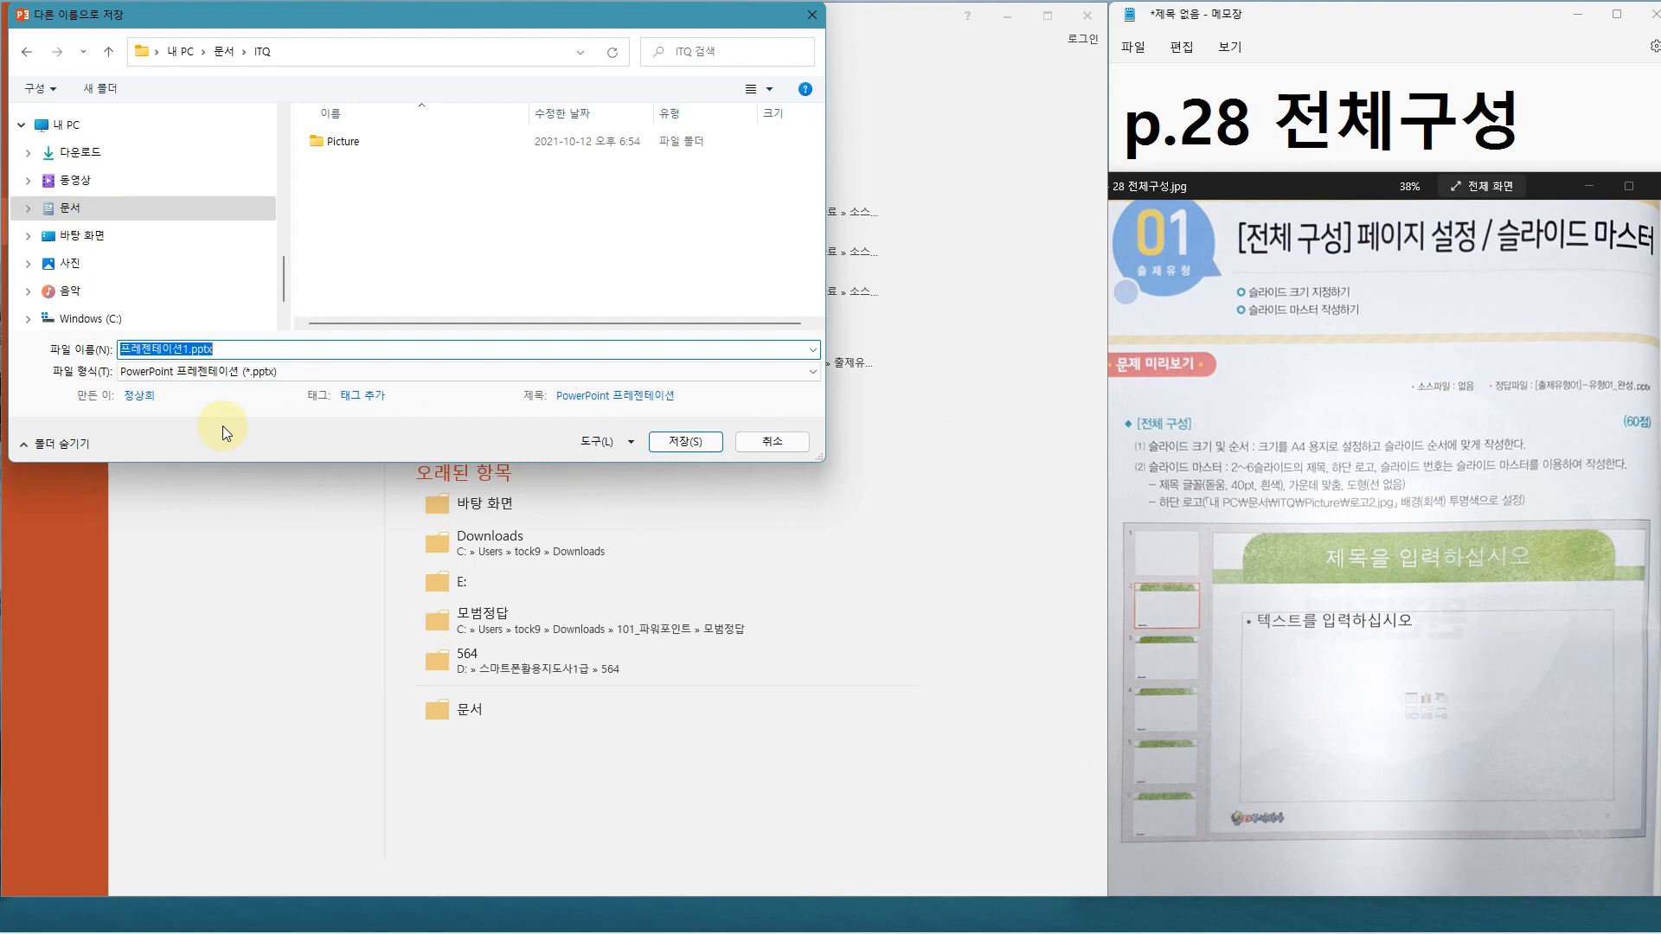
{"action": "type", "text": "유형연습"}
{"action": "key", "text": "Return"}
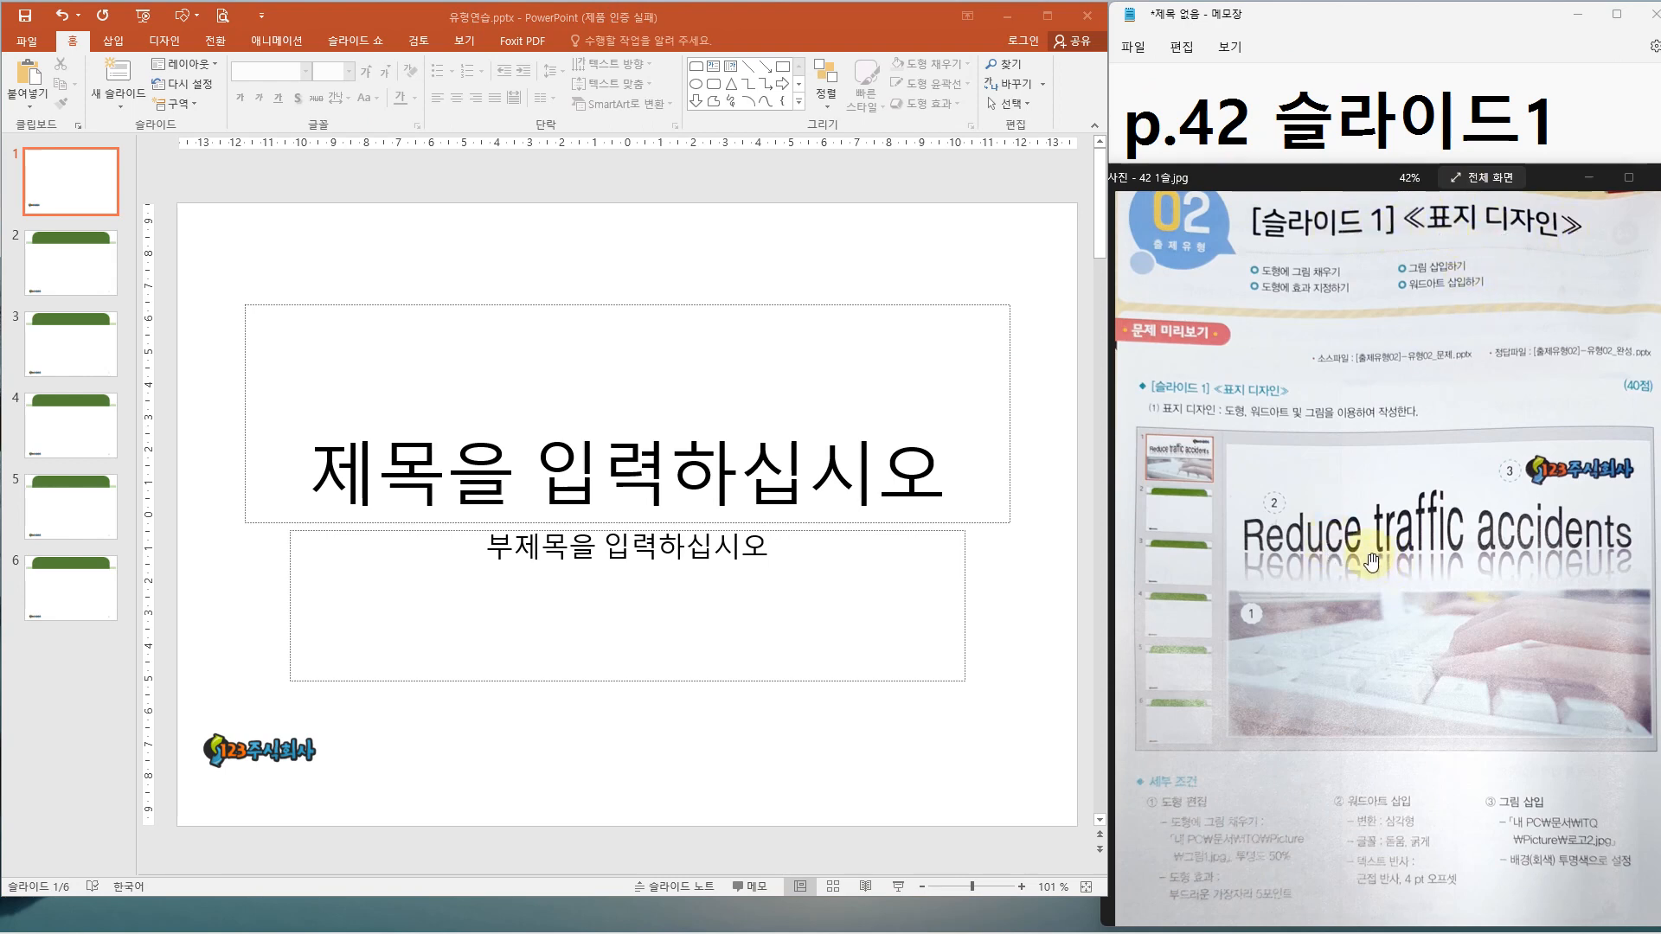
{"action": "left_click", "coordinate": [242, 261]}
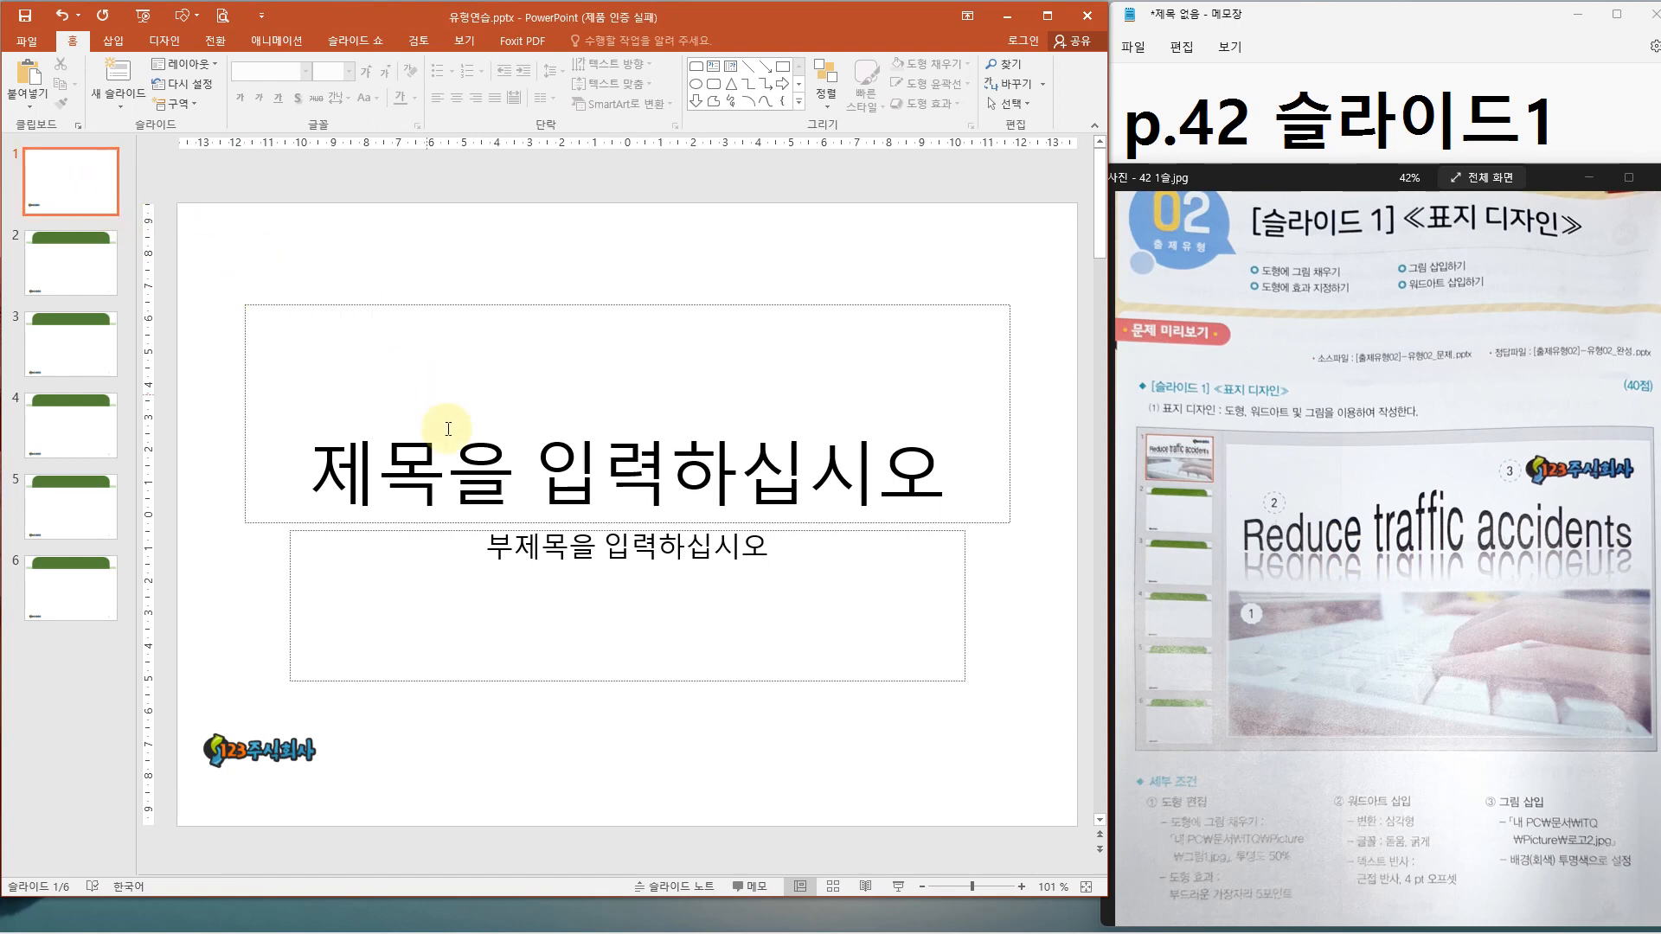
{"action": "left_click_drag", "start_coordinate": [527, 392], "coordinate": [588, 394]}
{"action": "left_click_drag", "start_coordinate": [574, 573], "coordinate": [629, 560]}
{"action": "key", "text": "Escape"}
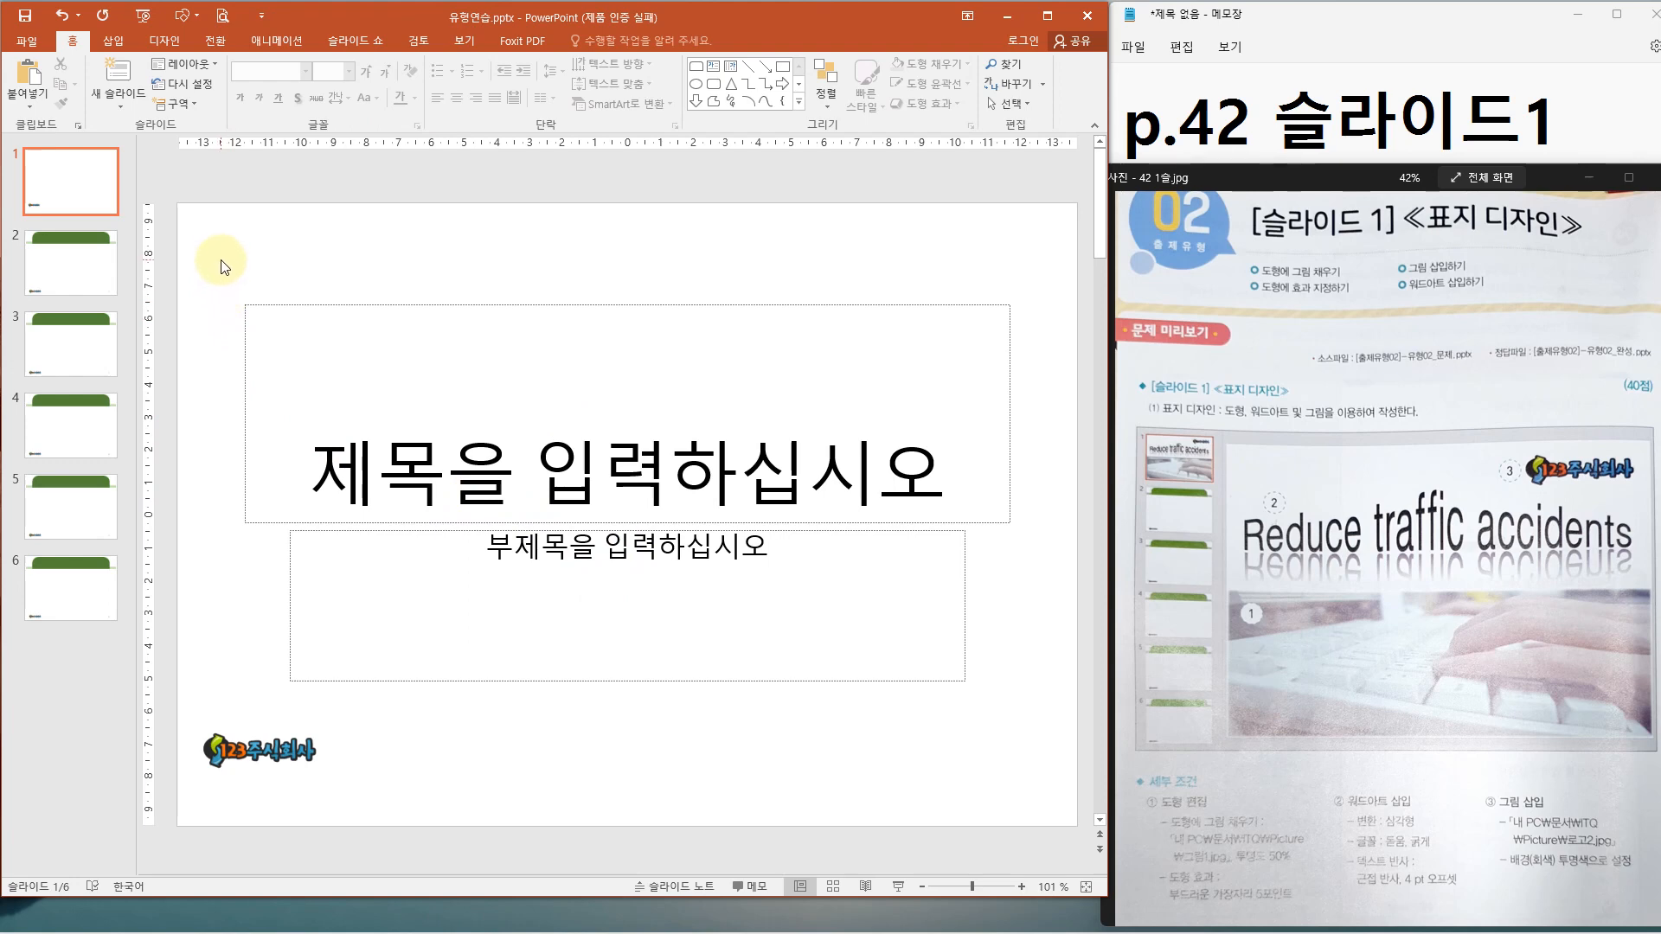
{"action": "mouse_move", "coordinate": [230, 251]}
{"action": "left_mouse_down"}
{"action": "mouse_move", "coordinate": [208, 242]}
{"action": "mouse_move", "coordinate": [275, 299]}
{"action": "mouse_move", "coordinate": [645, 480]}
{"action": "left_mouse_up"}
{"action": "mouse_move", "coordinate": [759, 571]}
{"action": "left_mouse_down"}
{"action": "mouse_move", "coordinate": [1027, 735]}
{"action": "mouse_move", "coordinate": [1034, 774]}
{"action": "left_mouse_up"}
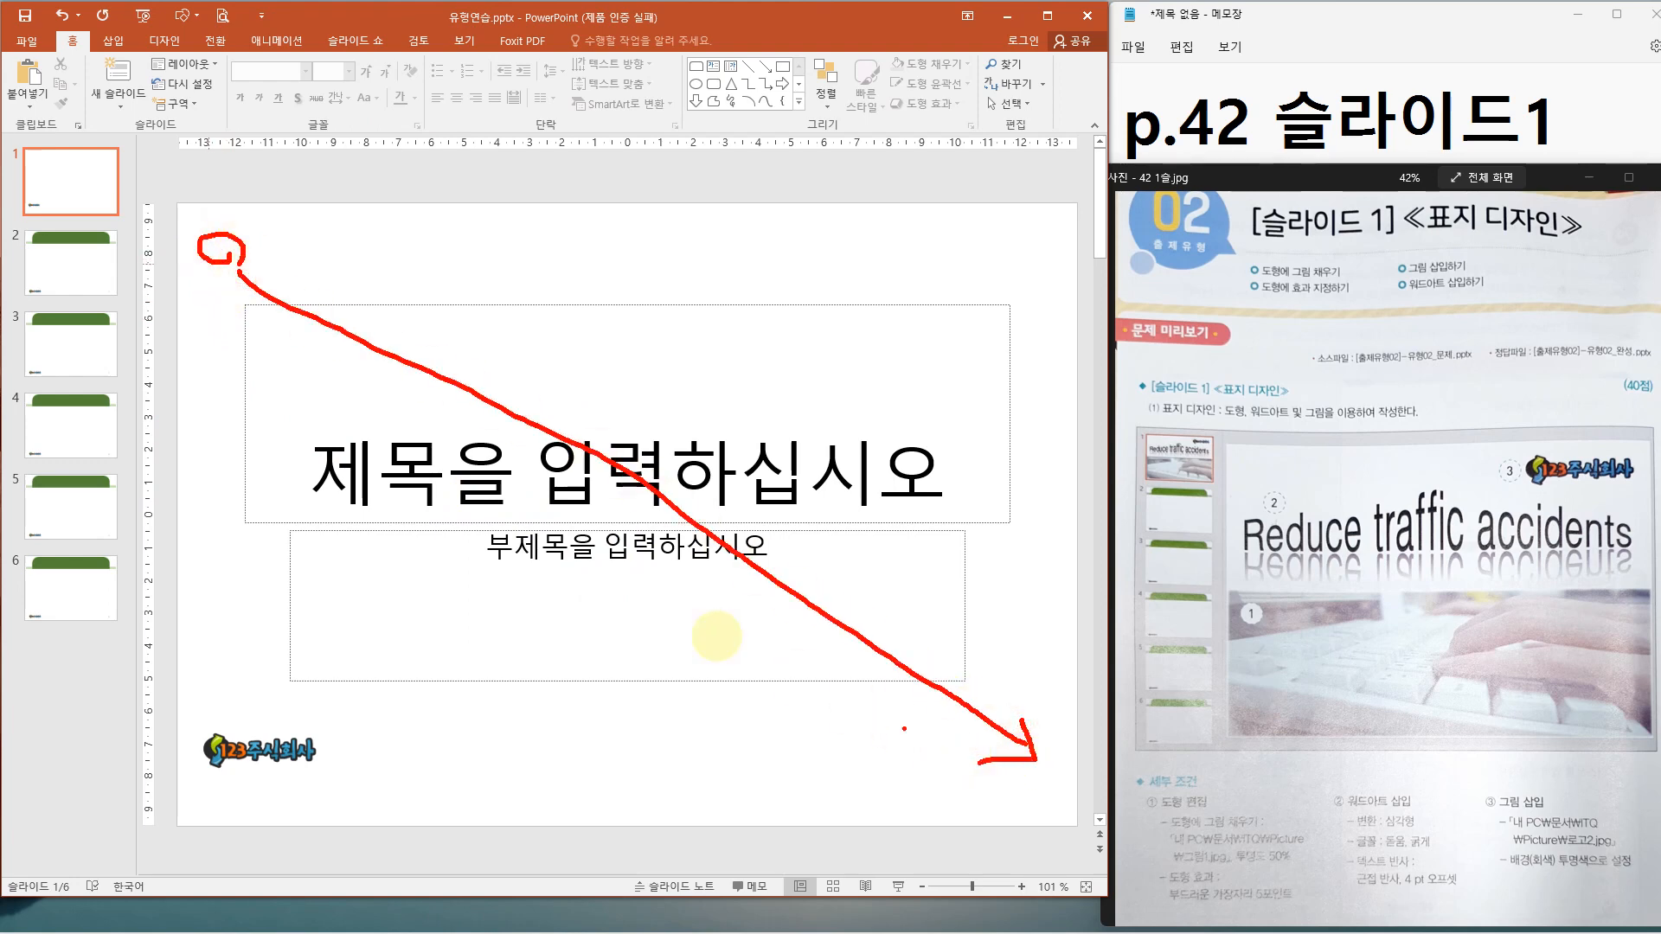
{"action": "key", "text": "Escape"}
Step: Delete the title and subtitle placeholders from slide 1 and place the logo, enlarged, in the slide's upper-right corner
{"action": "mouse_move", "coordinate": [213, 264]}
{"action": "left_mouse_down"}
{"action": "mouse_move", "coordinate": [445, 426]}
{"action": "mouse_move", "coordinate": [897, 630]}
{"action": "mouse_move", "coordinate": [1055, 731]}
{"action": "left_mouse_up"}
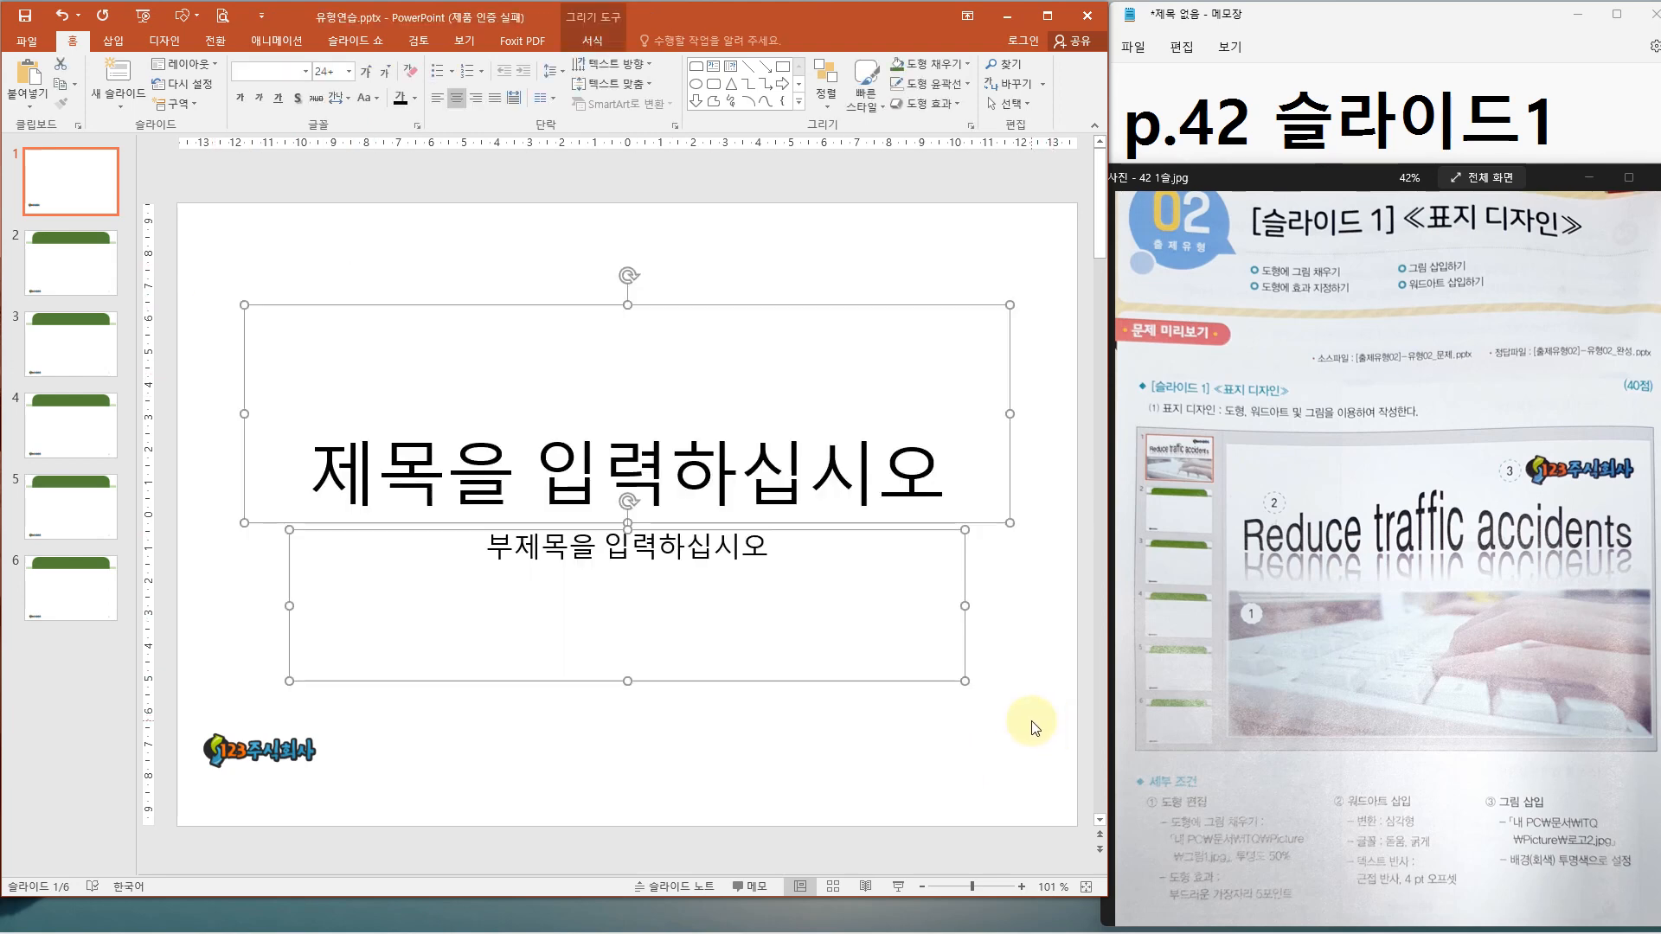
{"action": "key", "text": "Delete"}
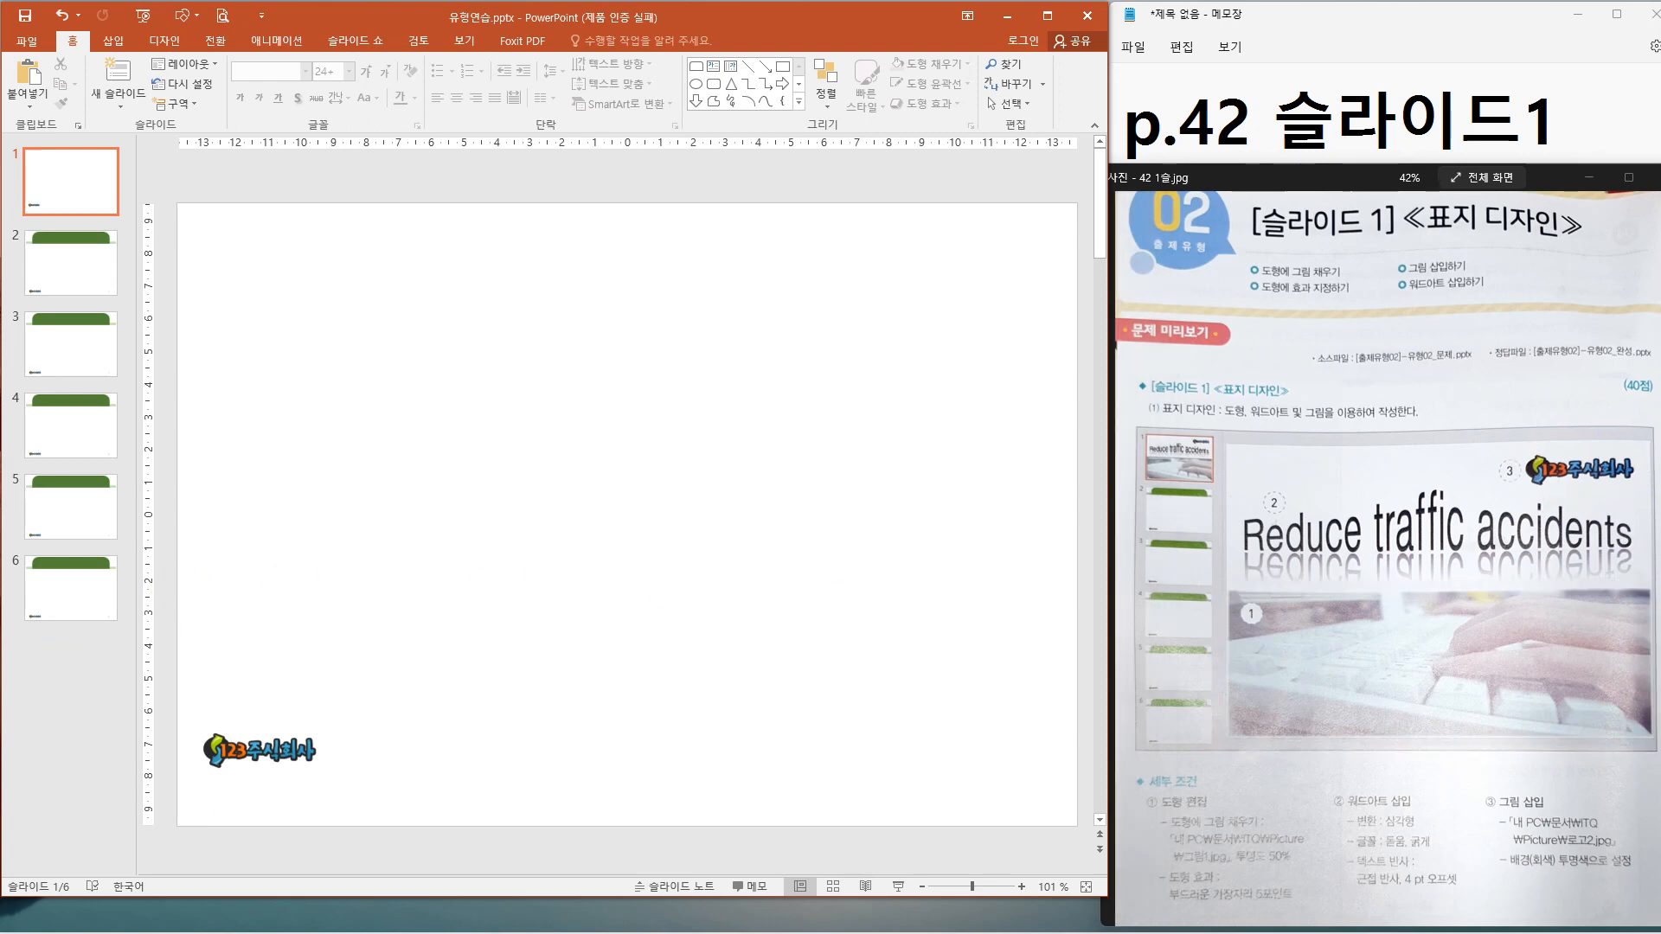
{"action": "mouse_move", "coordinate": [244, 753]}
{"action": "left_mouse_down"}
{"action": "mouse_move", "coordinate": [872, 364]}
{"action": "mouse_move", "coordinate": [981, 243]}
{"action": "mouse_move", "coordinate": [876, 285]}
{"action": "left_mouse_up"}
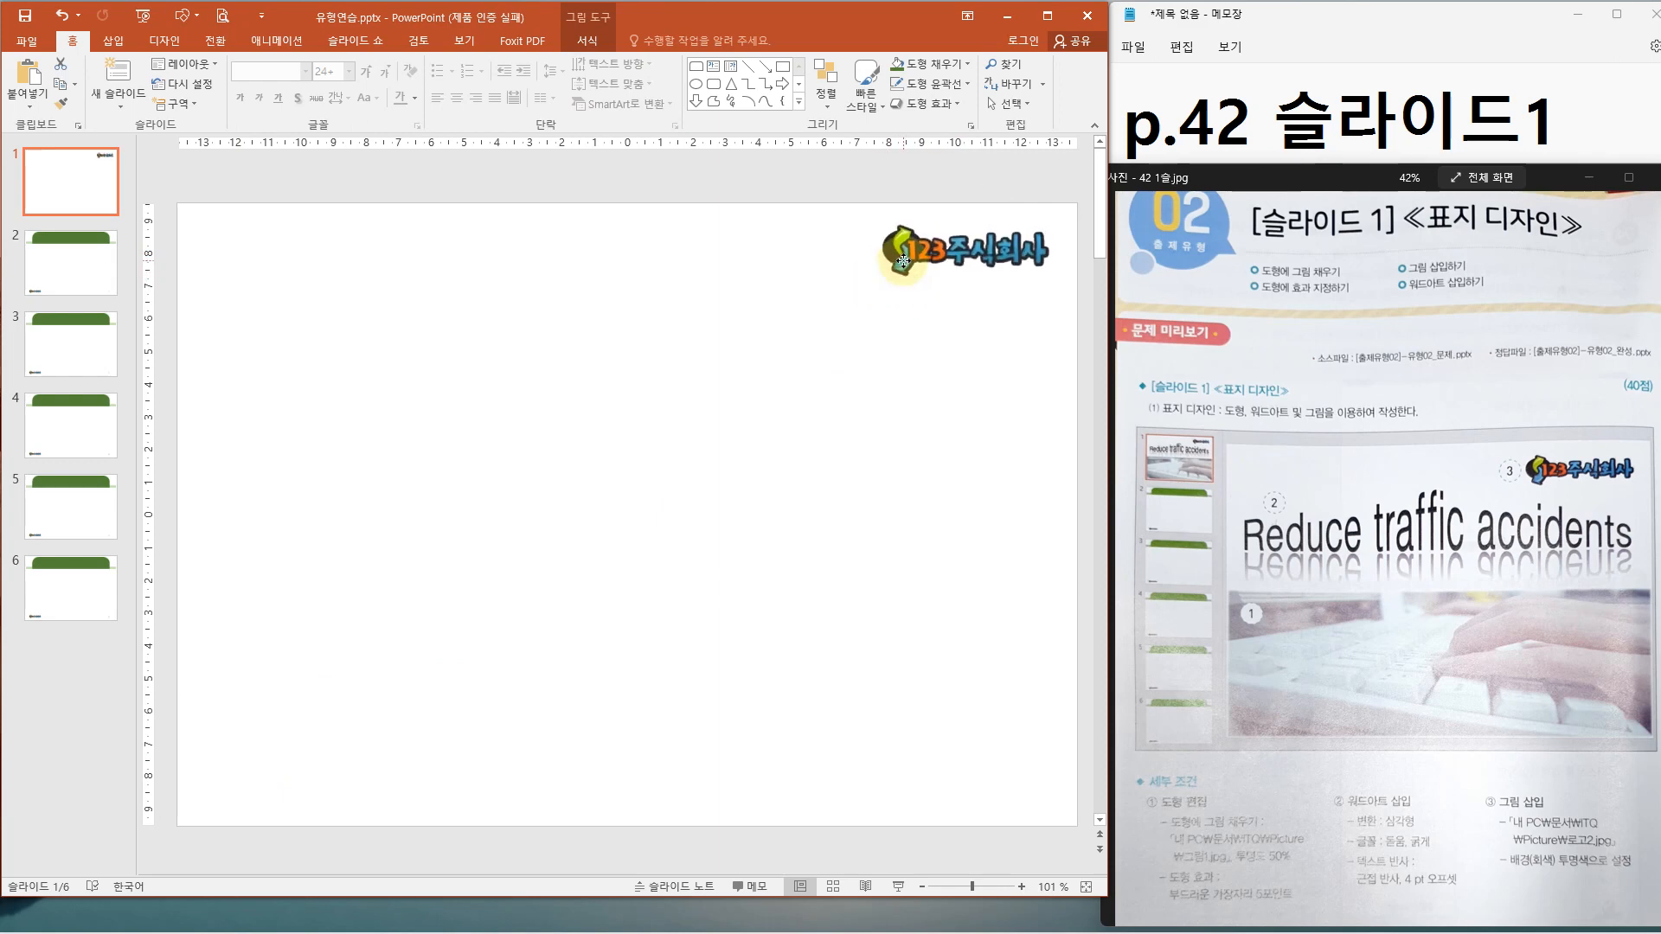
{"action": "left_click", "coordinate": [823, 376]}
{"action": "left_click_drag", "start_coordinate": [1140, 794], "coordinate": [1304, 912]}
{"action": "mouse_move", "coordinate": [1231, 575]}
{"action": "left_mouse_down"}
{"action": "mouse_move", "coordinate": [1310, 667]}
{"action": "mouse_move", "coordinate": [1617, 755]}
{"action": "mouse_move", "coordinate": [1650, 747]}
{"action": "left_mouse_up"}
{"action": "mouse_move", "coordinate": [1244, 820]}
{"action": "left_mouse_down"}
{"action": "mouse_move", "coordinate": [1295, 714]}
{"action": "mouse_move", "coordinate": [1268, 729]}
{"action": "mouse_move", "coordinate": [1313, 749]}
{"action": "left_mouse_up"}
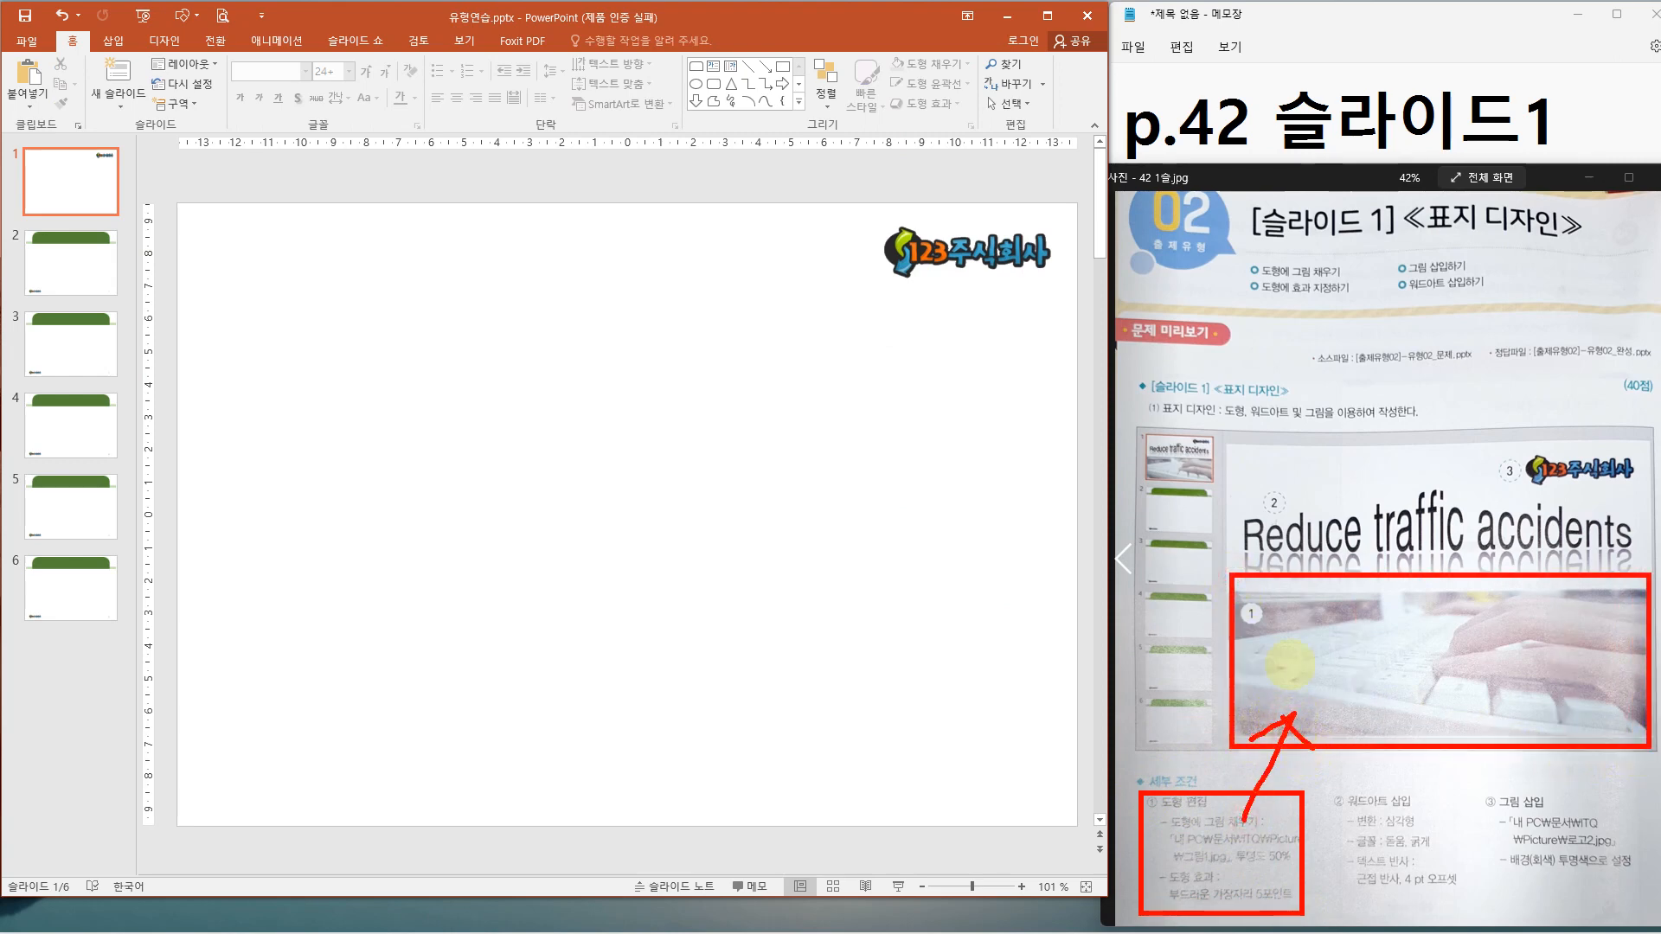
{"action": "key", "text": "Escape"}
{"action": "mouse_move", "coordinate": [1272, 628]}
{"action": "left_mouse_down"}
{"action": "mouse_move", "coordinate": [1242, 634]}
{"action": "mouse_move", "coordinate": [1243, 593]}
{"action": "mouse_move", "coordinate": [1268, 629]}
{"action": "left_mouse_up"}
{"action": "mouse_move", "coordinate": [1290, 485]}
{"action": "left_mouse_down"}
{"action": "mouse_move", "coordinate": [1259, 517]}
{"action": "mouse_move", "coordinate": [1308, 505]}
{"action": "left_mouse_up"}
{"action": "mouse_move", "coordinate": [1545, 457]}
{"action": "left_mouse_down"}
{"action": "mouse_move", "coordinate": [1492, 464]}
{"action": "mouse_move", "coordinate": [1533, 485]}
{"action": "left_mouse_up"}
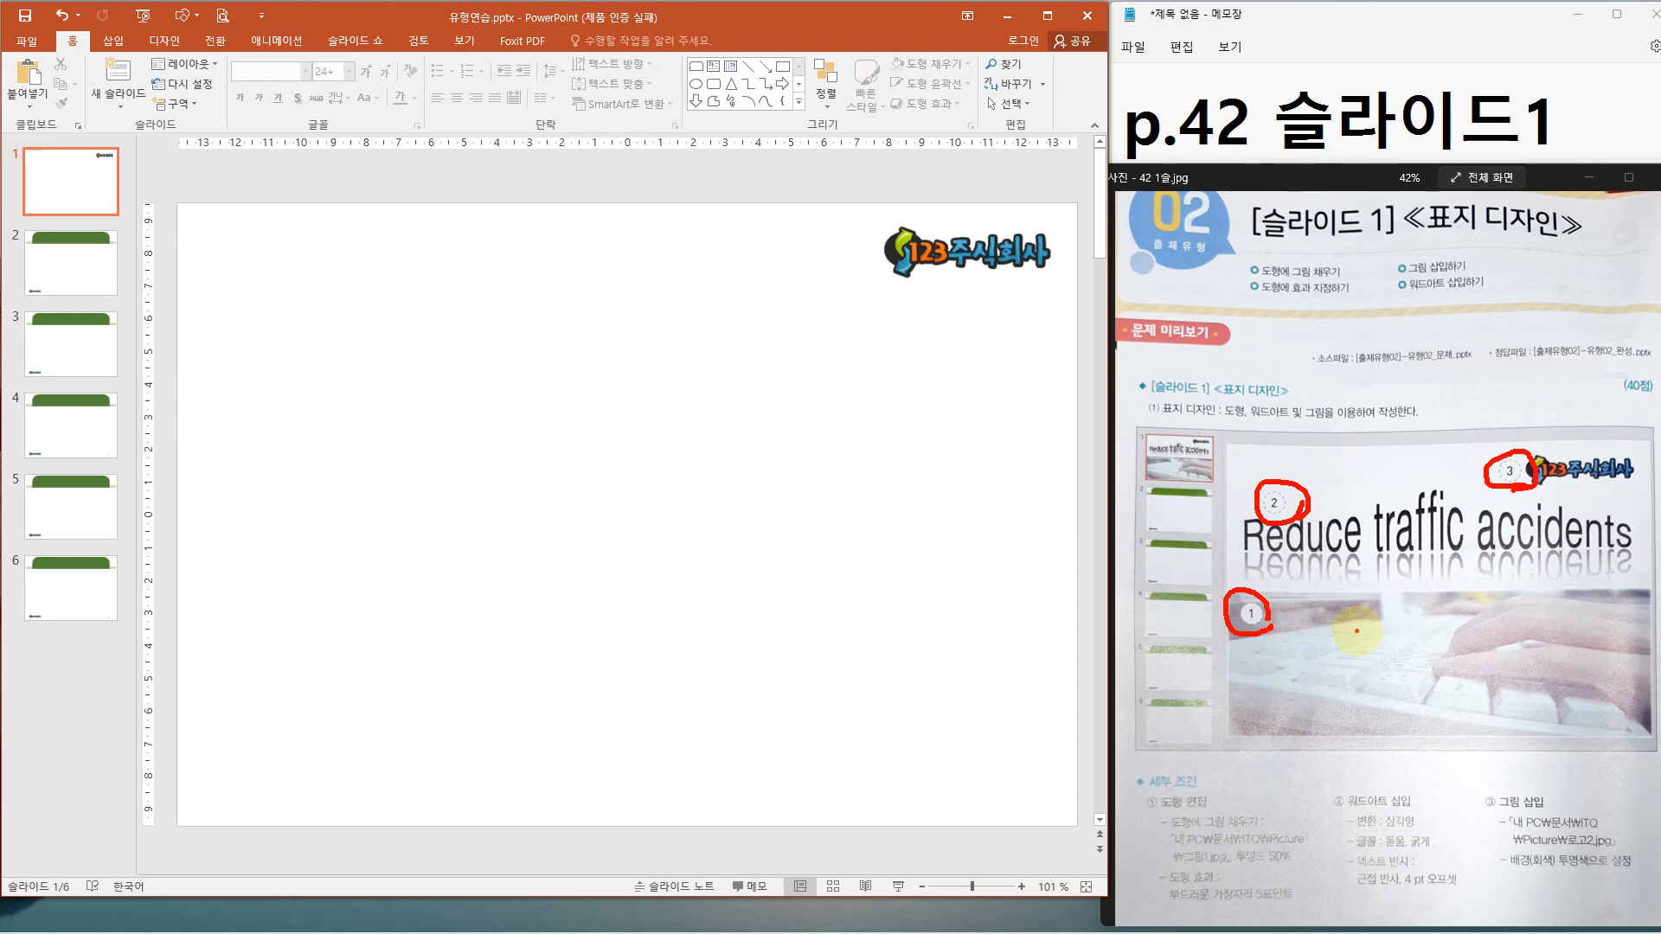
{"action": "key", "text": "Escape"}
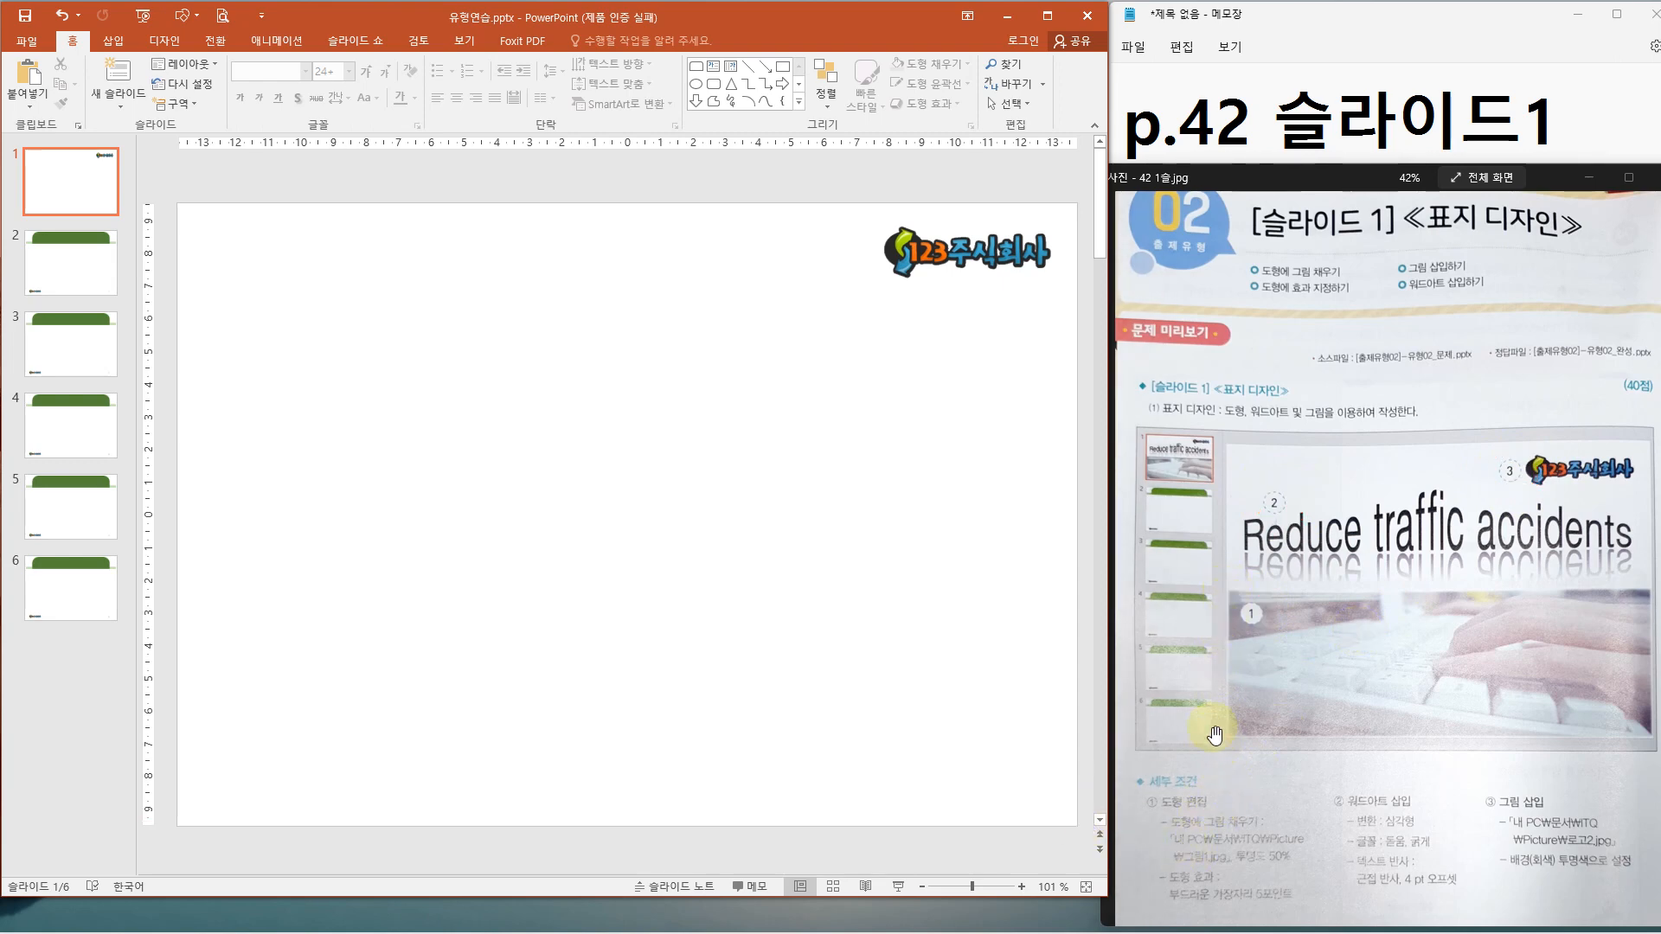
Step: Draw a rectangle about 10.32 cm high and 27.52 cm wide, filling the lower part of slide 1 edge to edge
{"action": "left_click", "coordinate": [107, 42]}
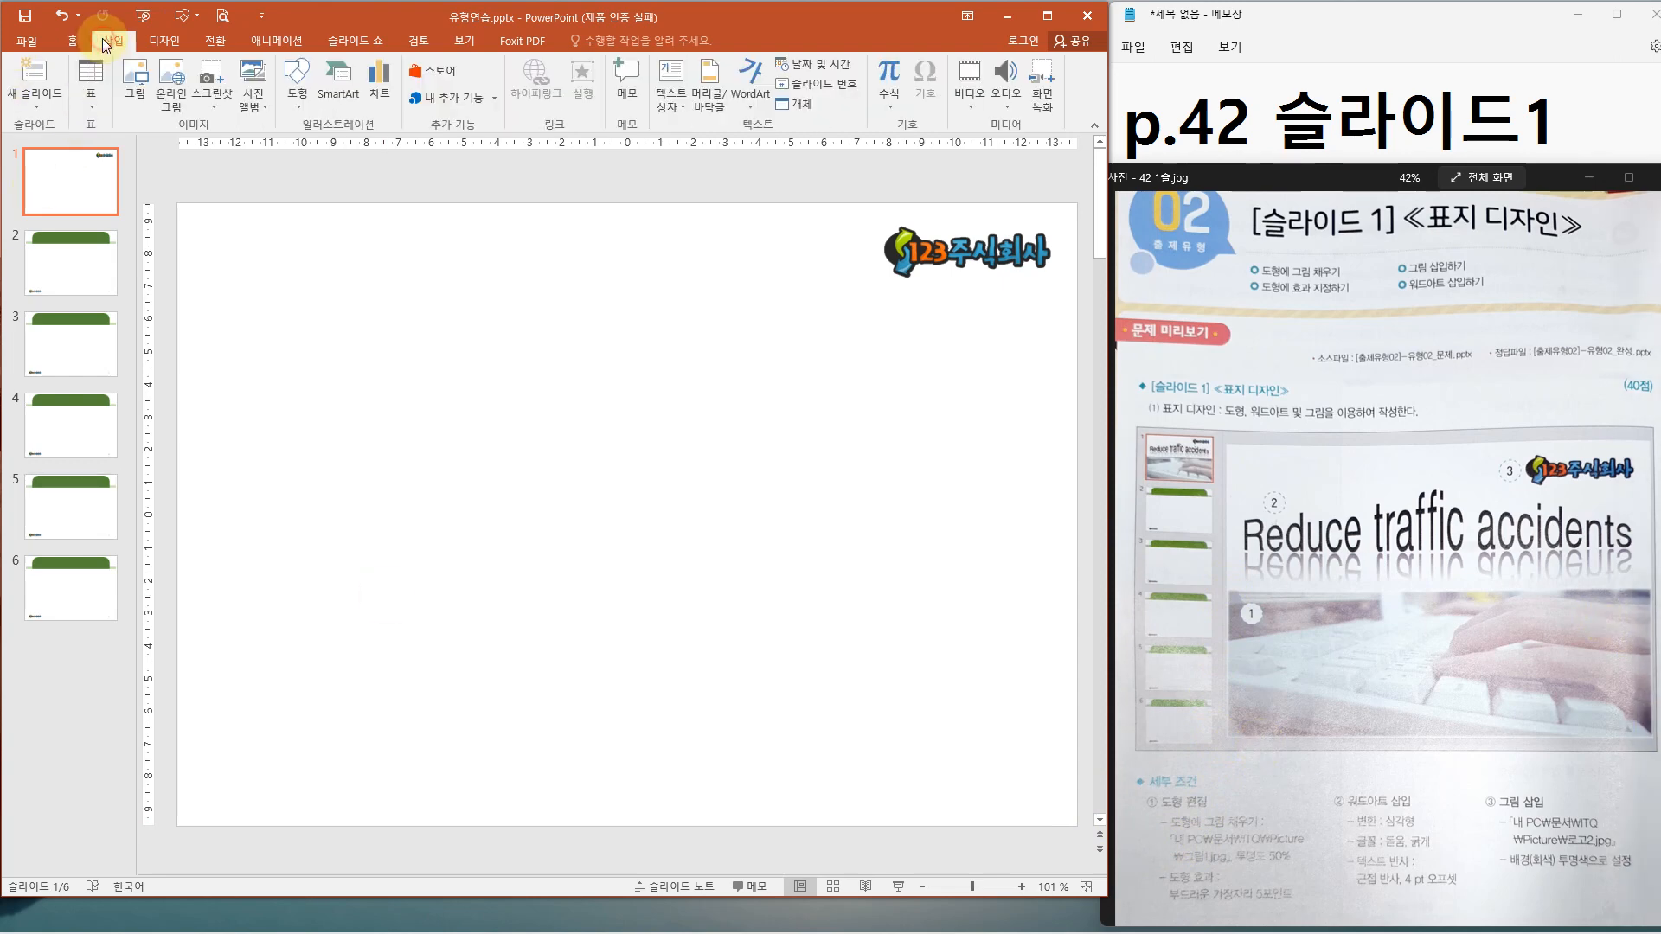
{"action": "left_click", "coordinate": [299, 104]}
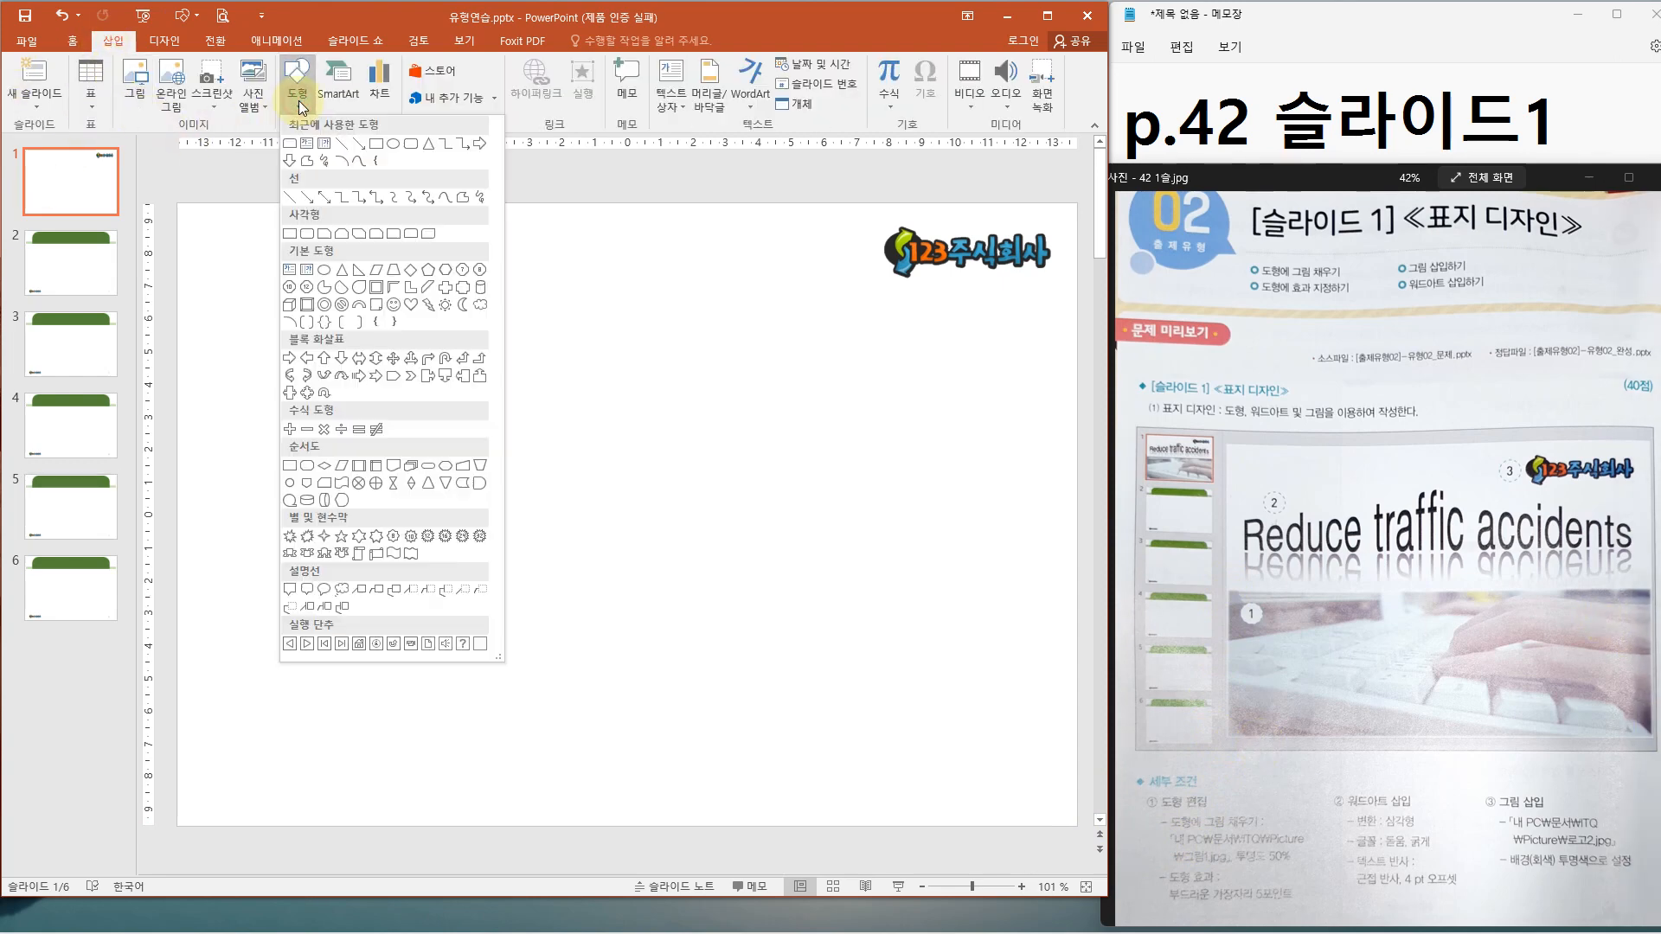
{"action": "left_click", "coordinate": [289, 234]}
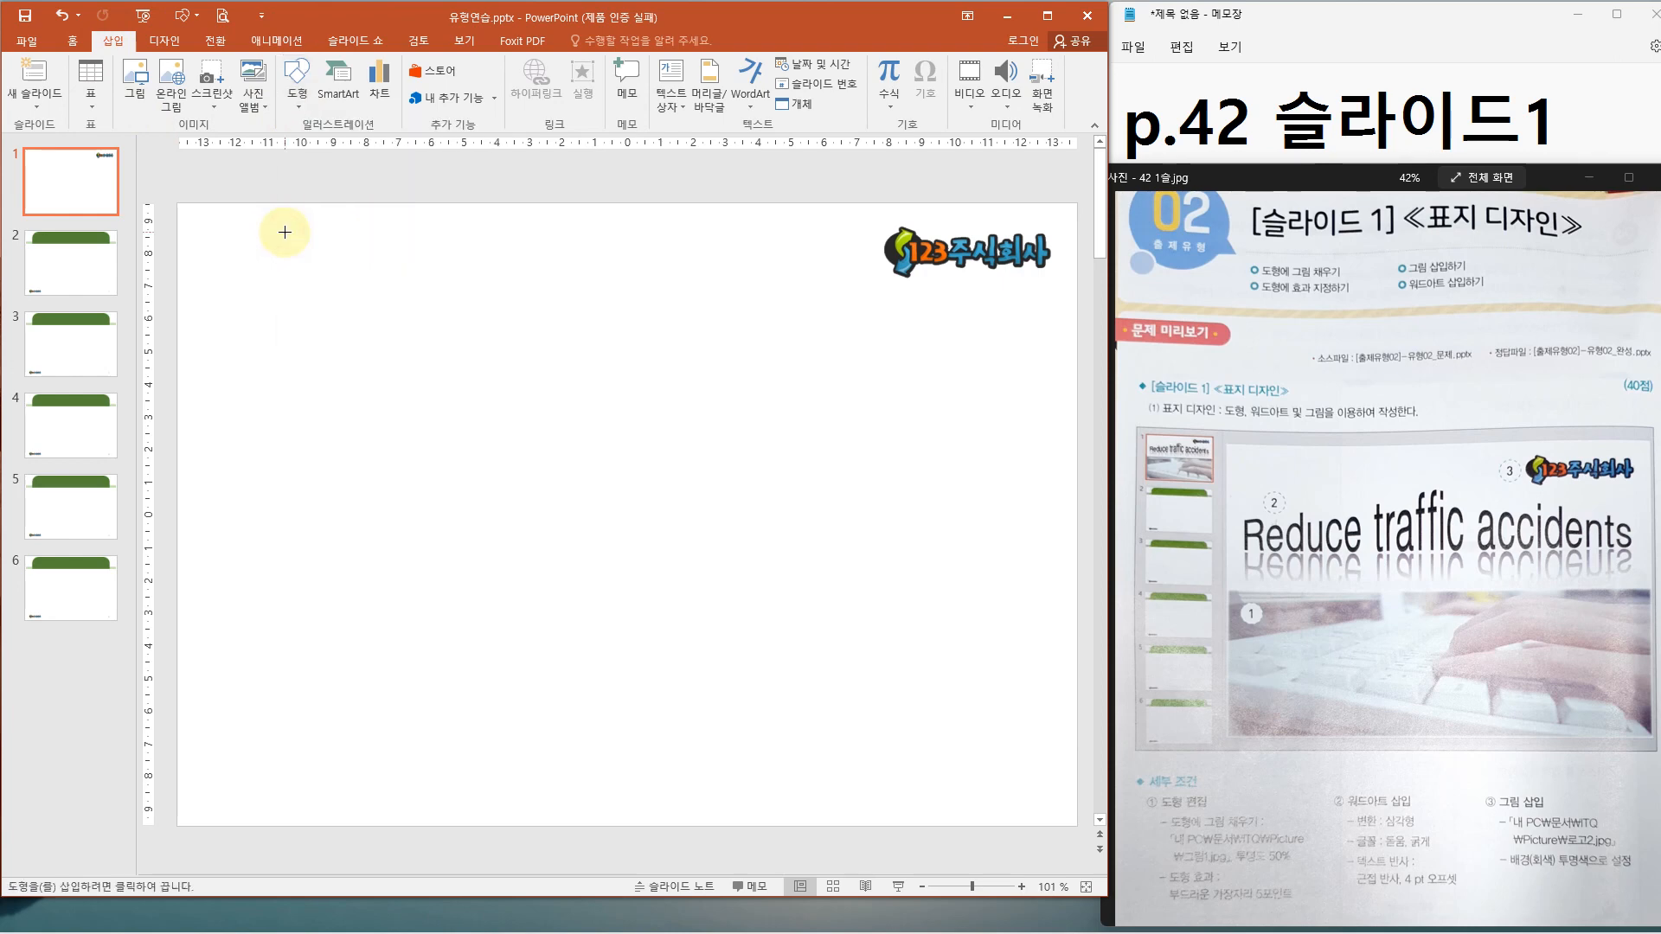
{"action": "left_click_drag", "start_coordinate": [1077, 826], "coordinate": [178, 489]}
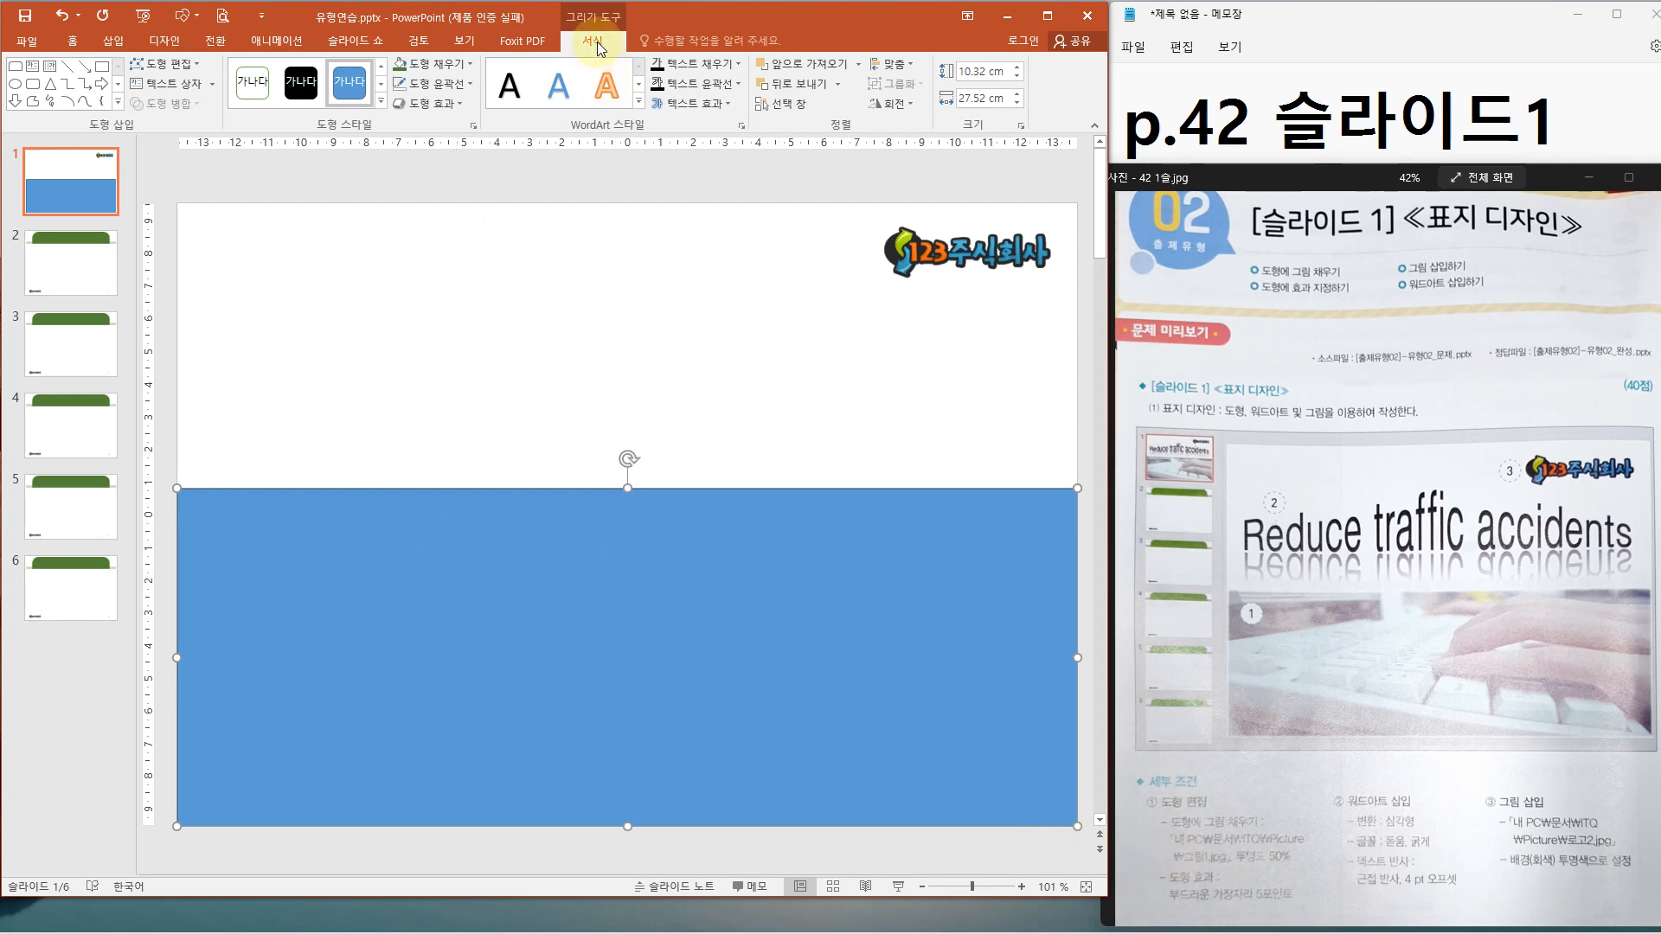
Step: Fill the rectangle on slide 1 with the picture 그림1.jpg from the ITQ Picture folder
{"action": "left_click", "coordinate": [470, 64]}
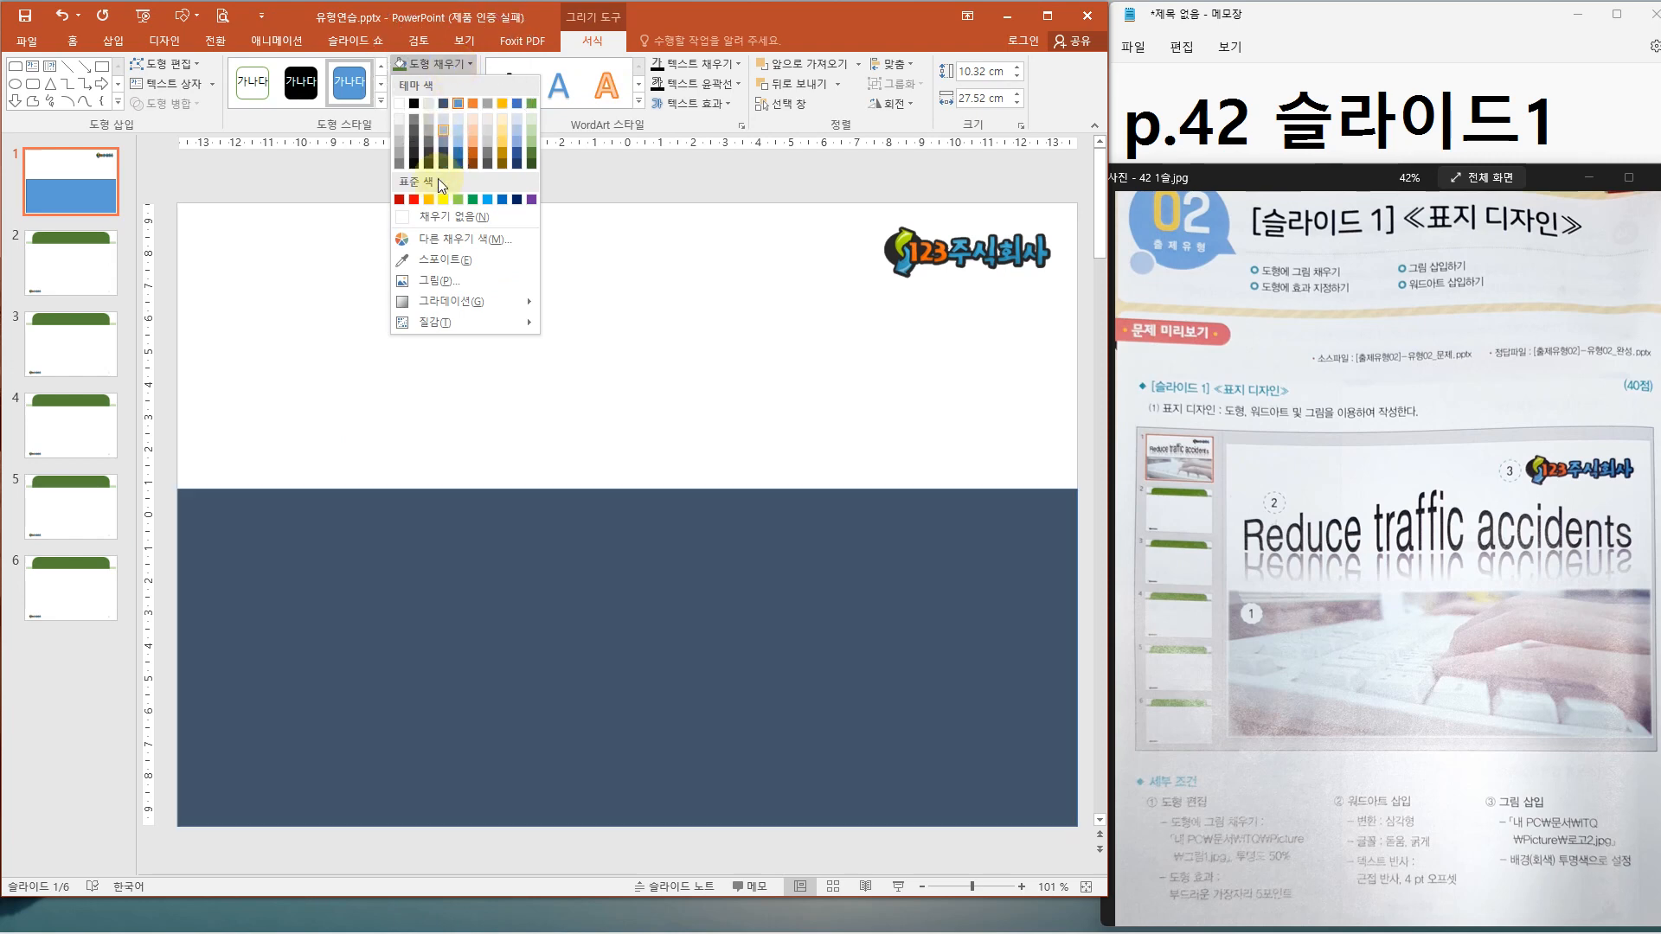
{"action": "left_click", "coordinate": [435, 283]}
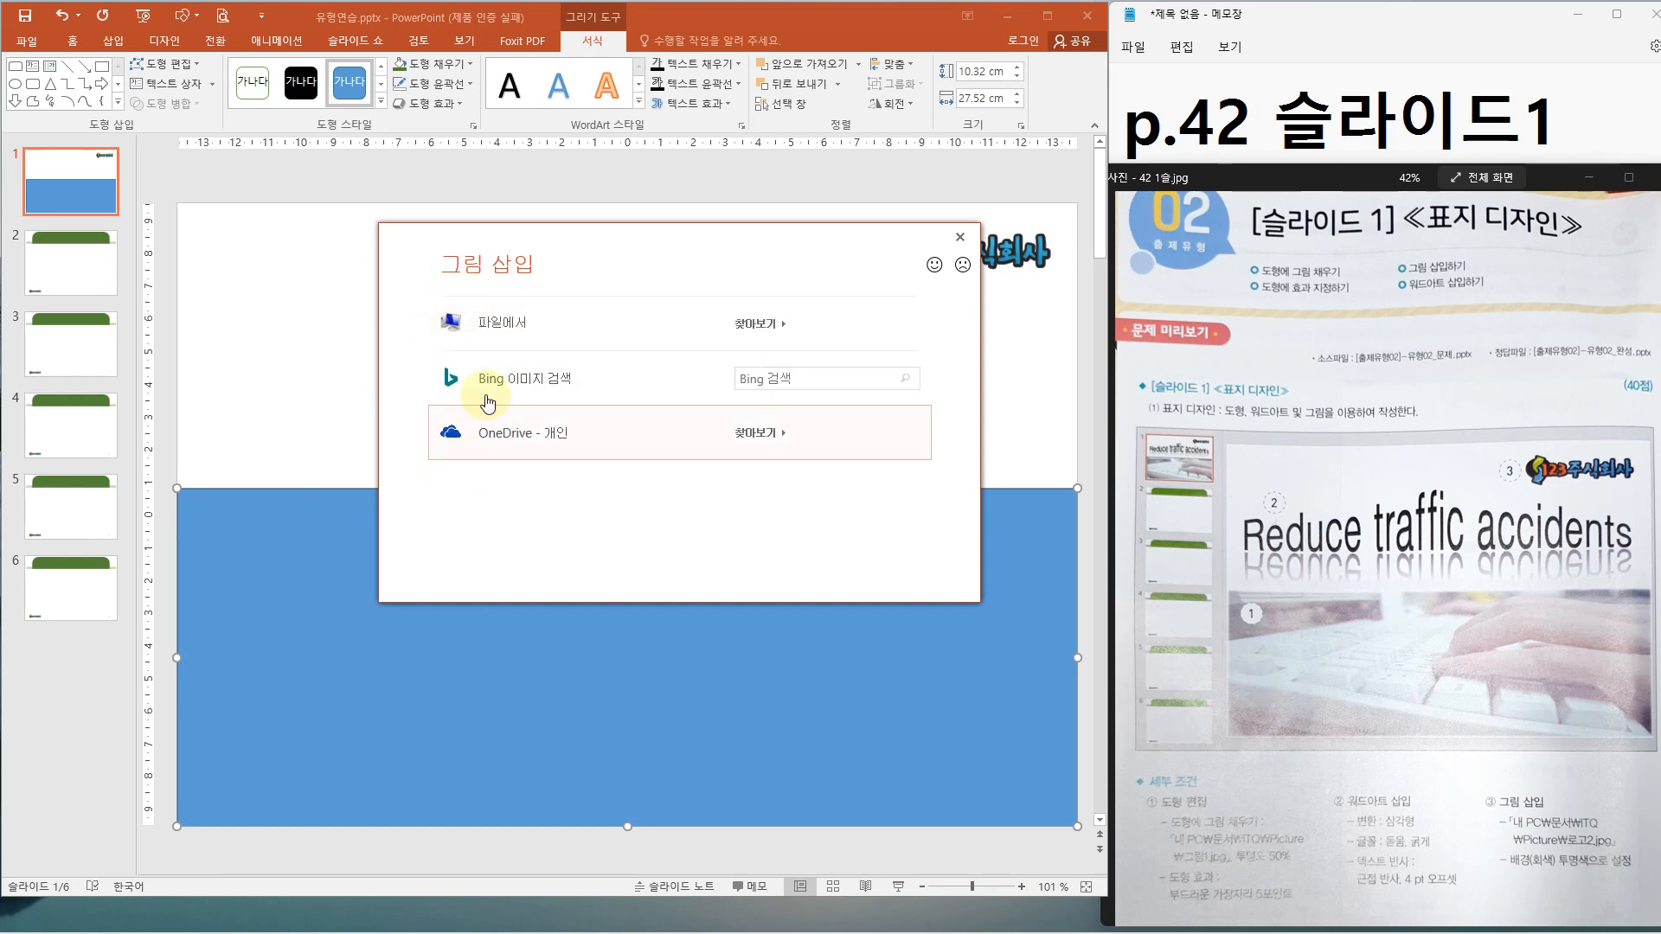
{"action": "left_click", "coordinate": [573, 335]}
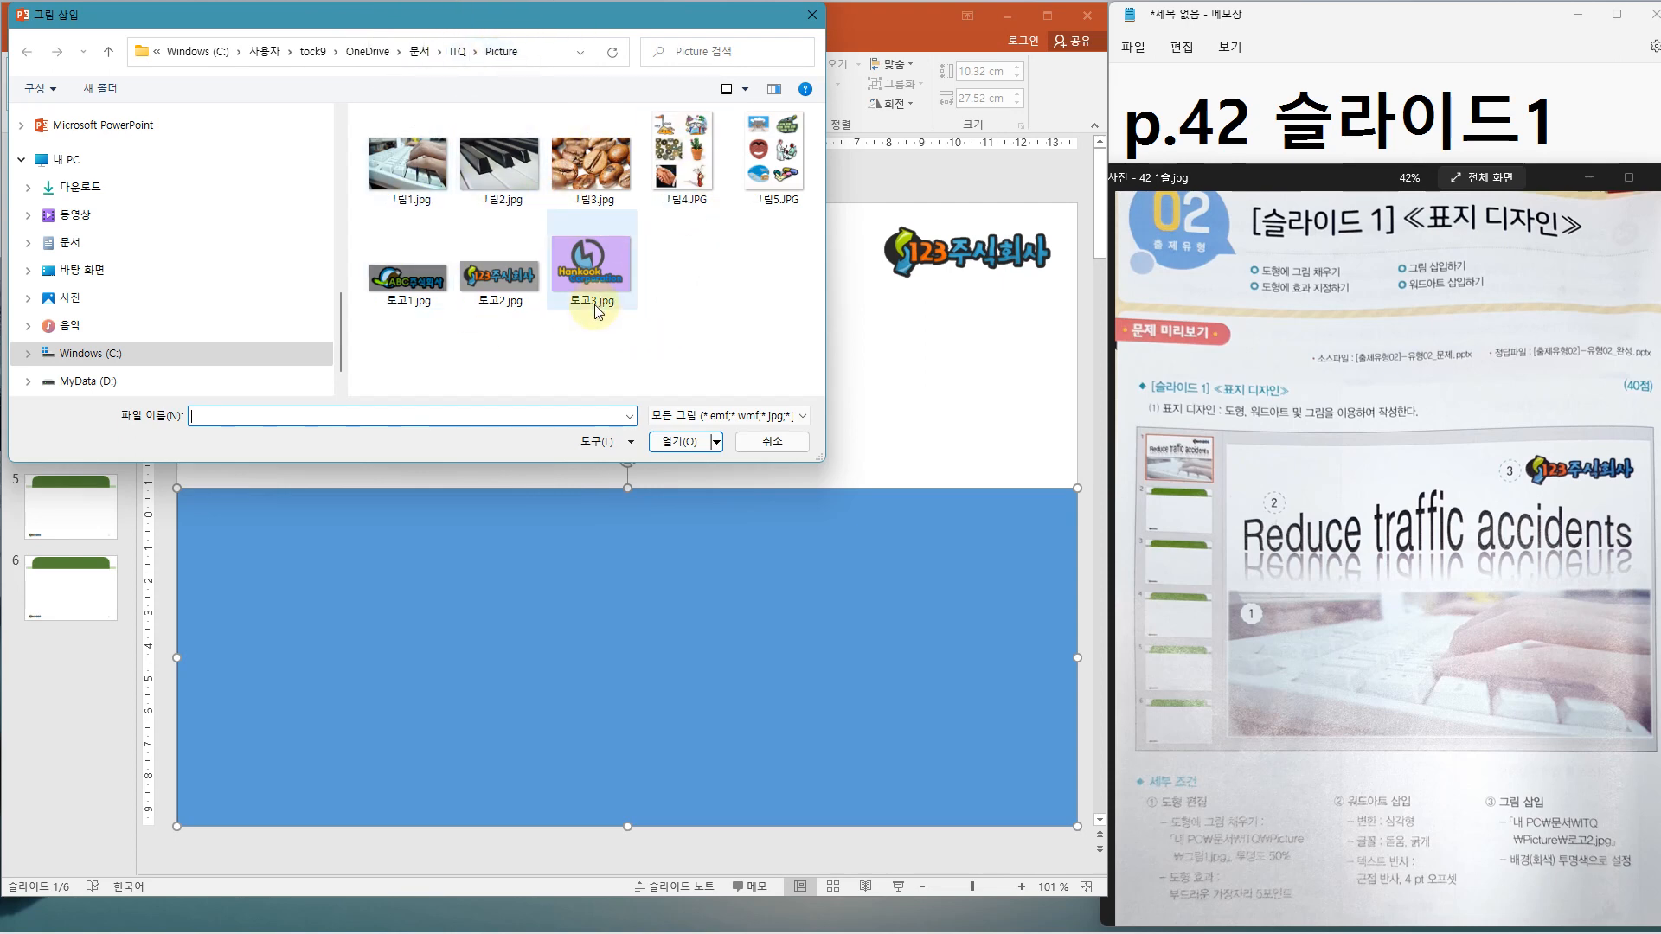
{"action": "left_click", "coordinate": [402, 171]}
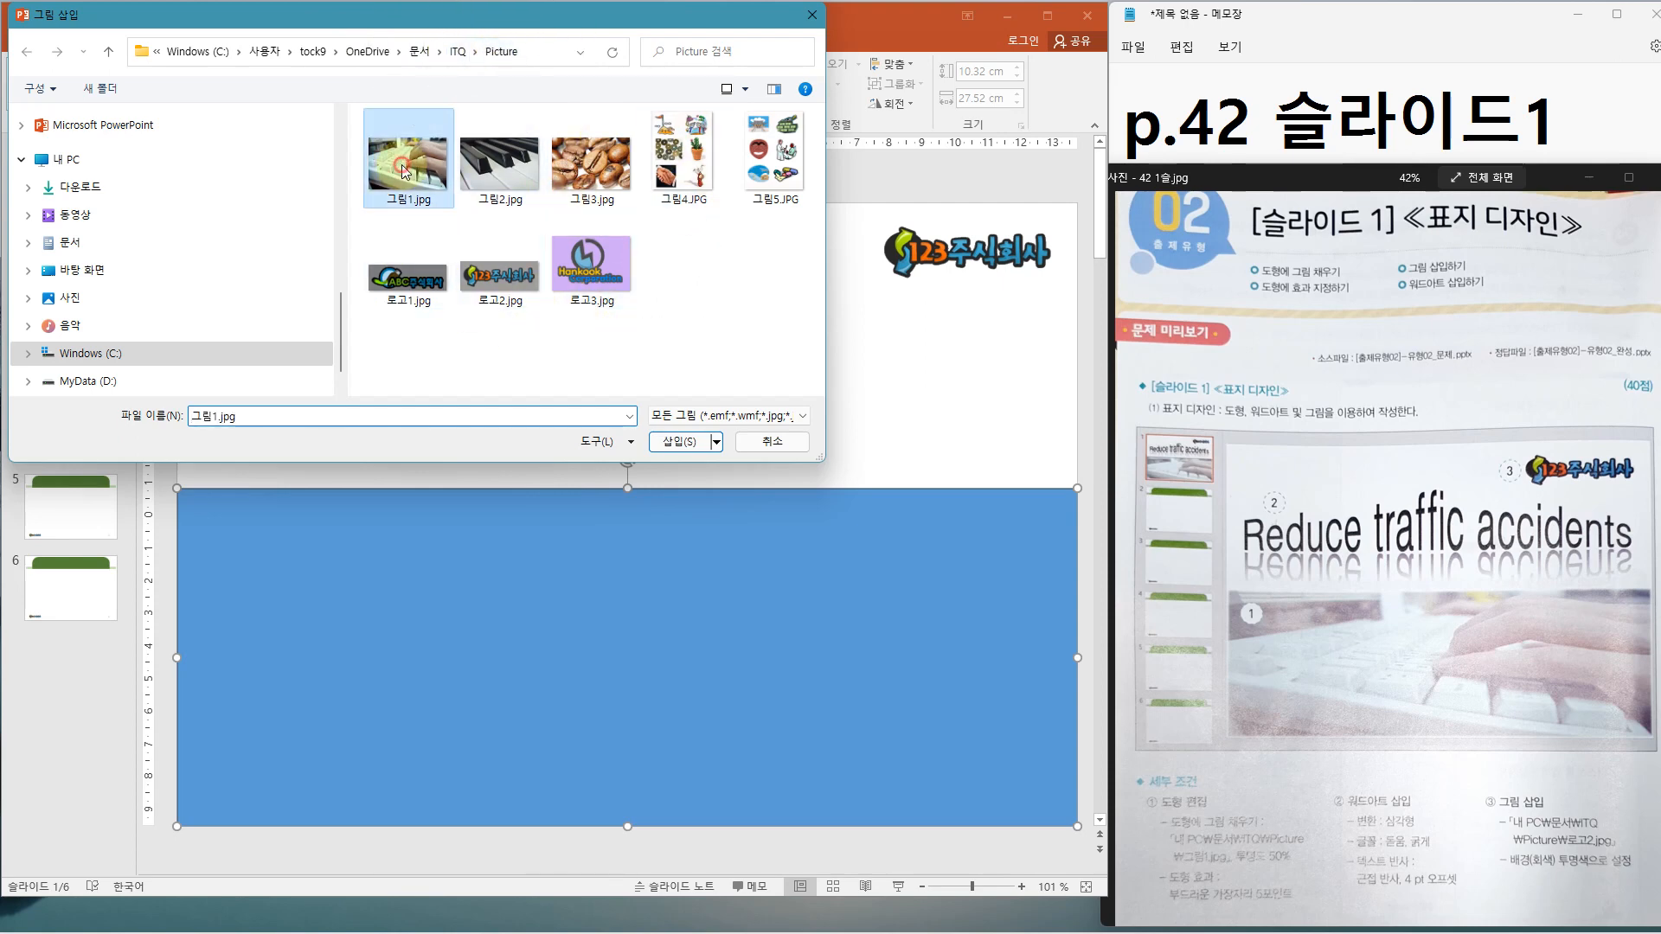
{"action": "left_click", "coordinate": [678, 449]}
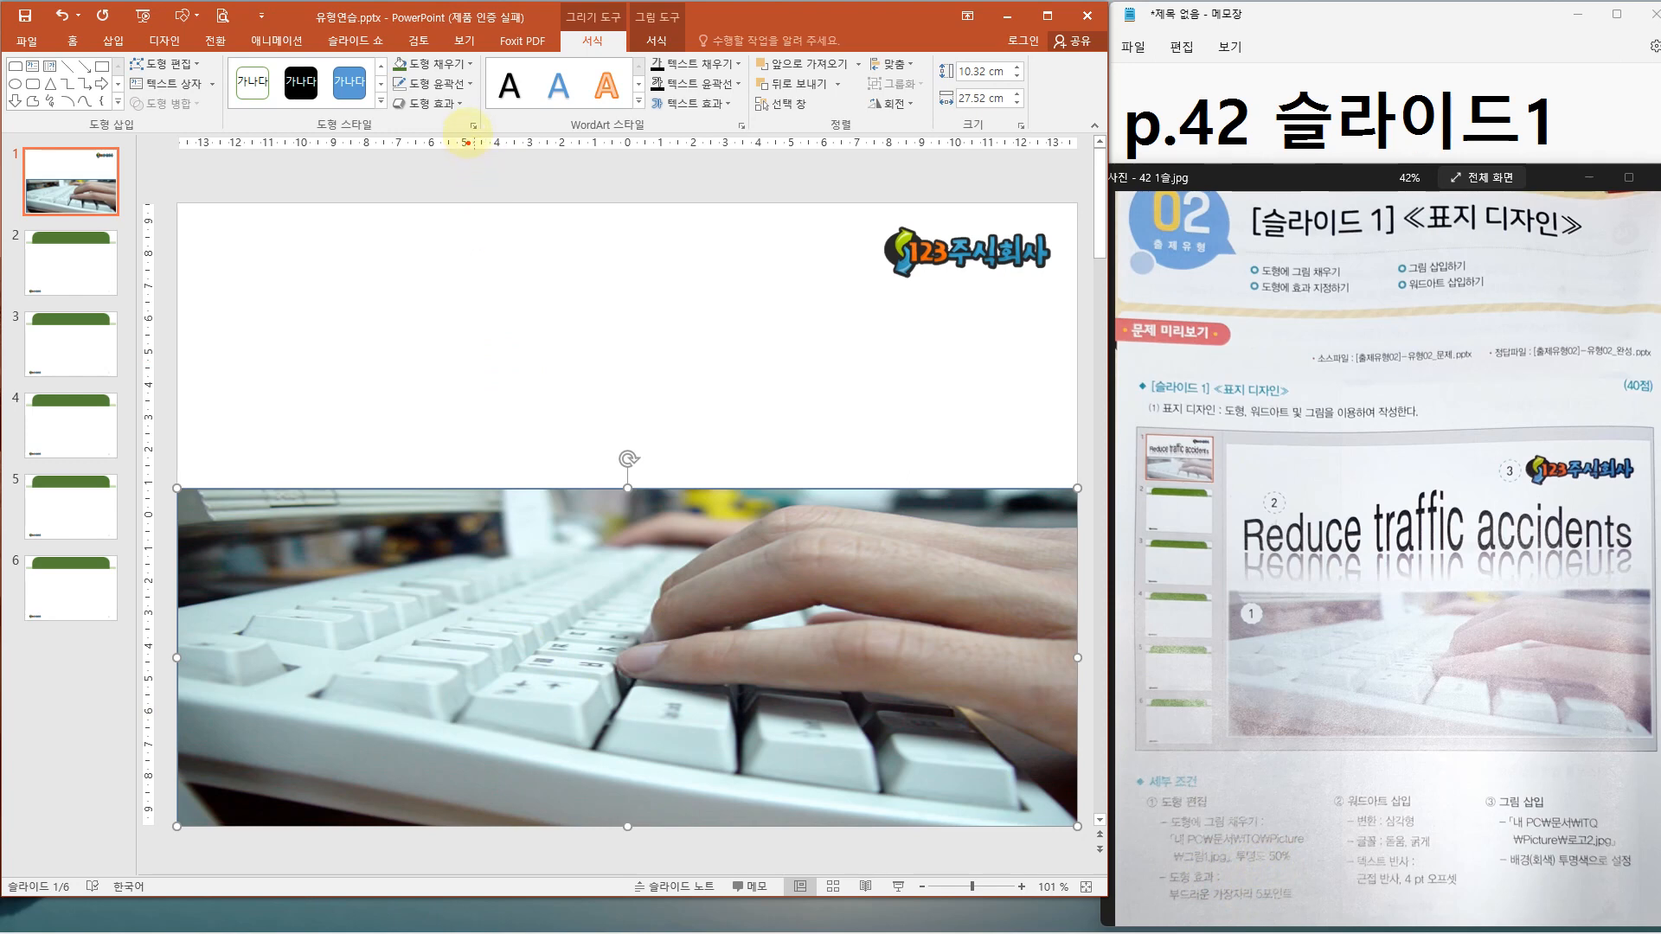
Step: Set the transparency of the rectangle's picture fill to 50%
{"action": "left_click", "coordinate": [474, 126]}
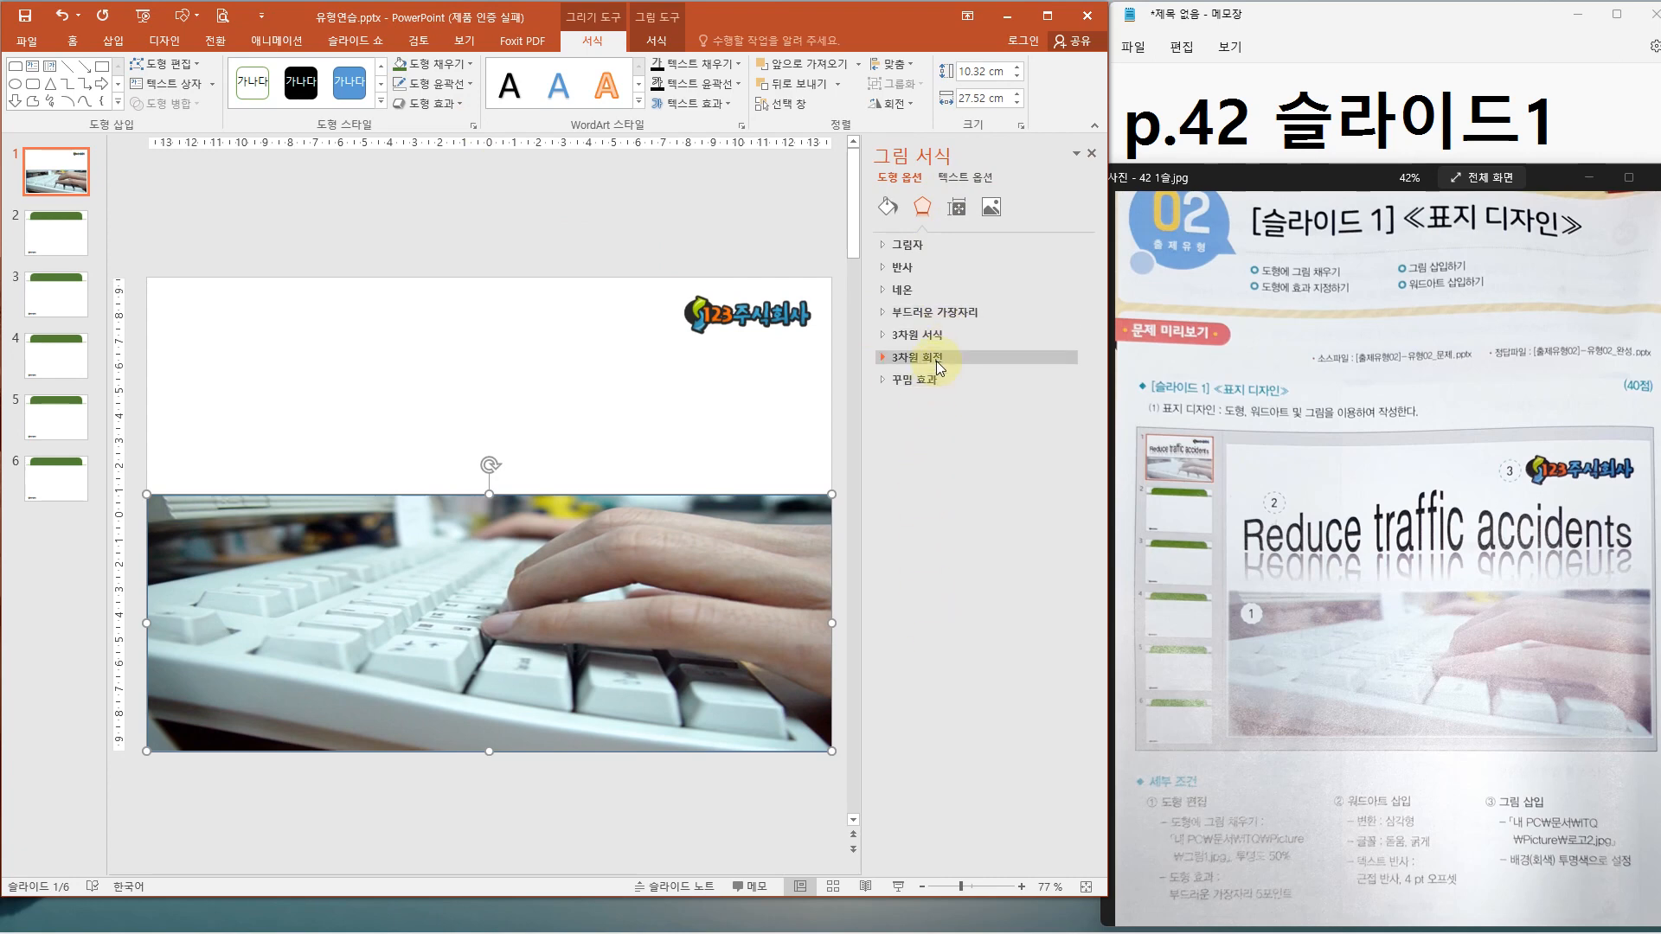
{"action": "left_click", "coordinate": [887, 210]}
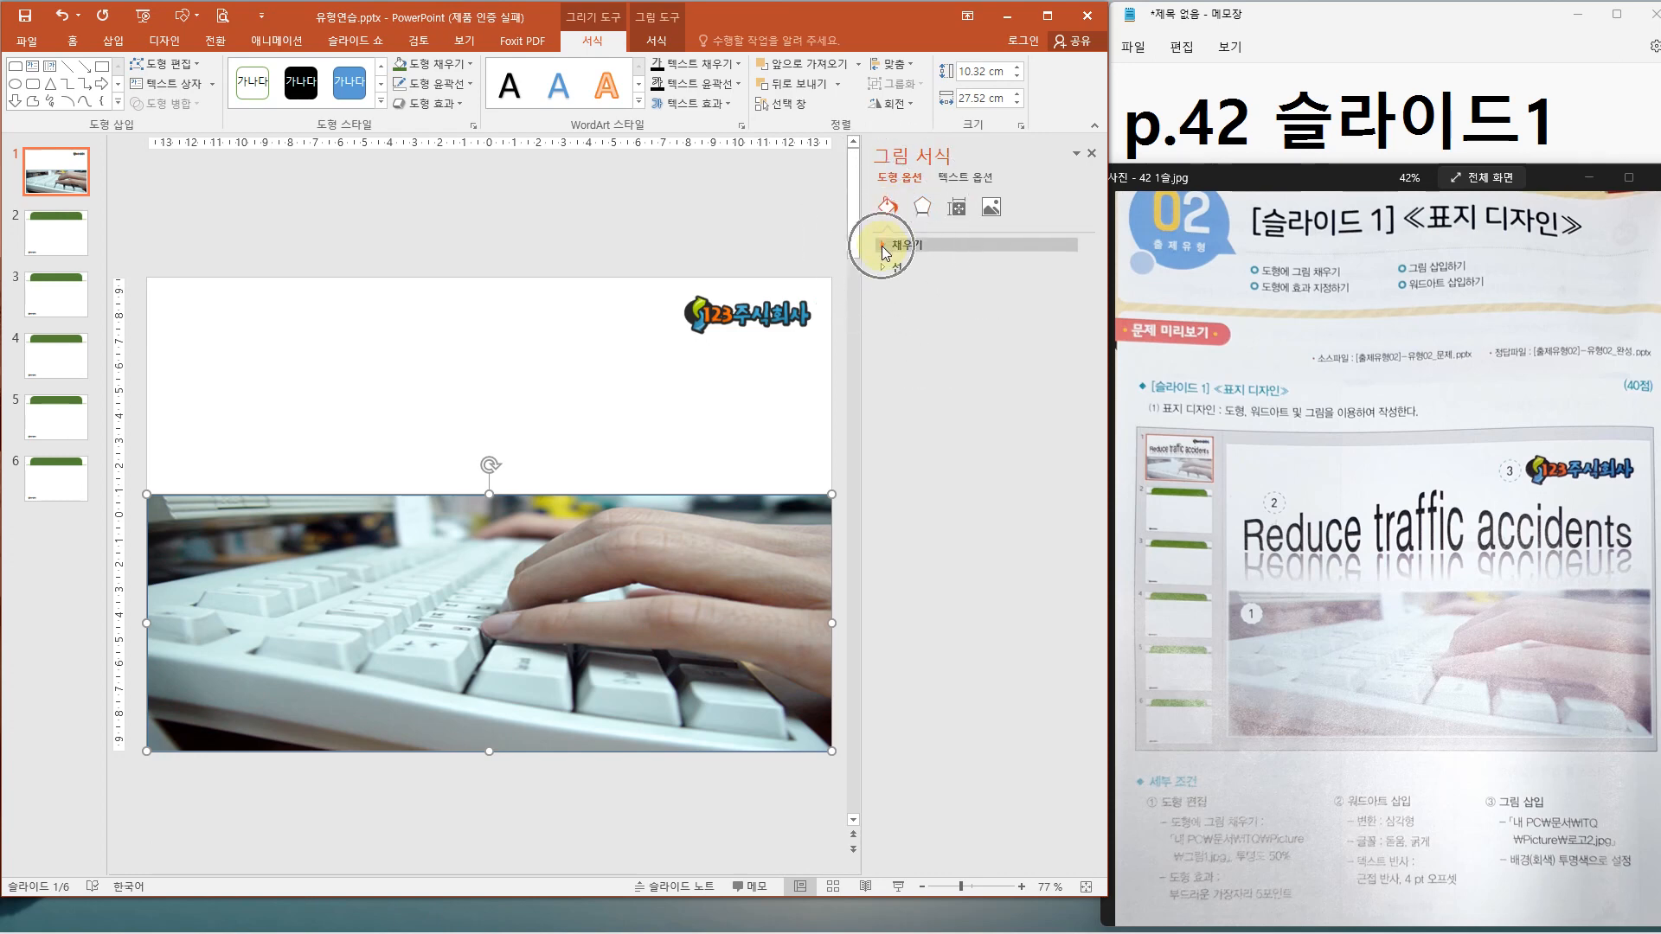
{"action": "left_click", "coordinate": [881, 246]}
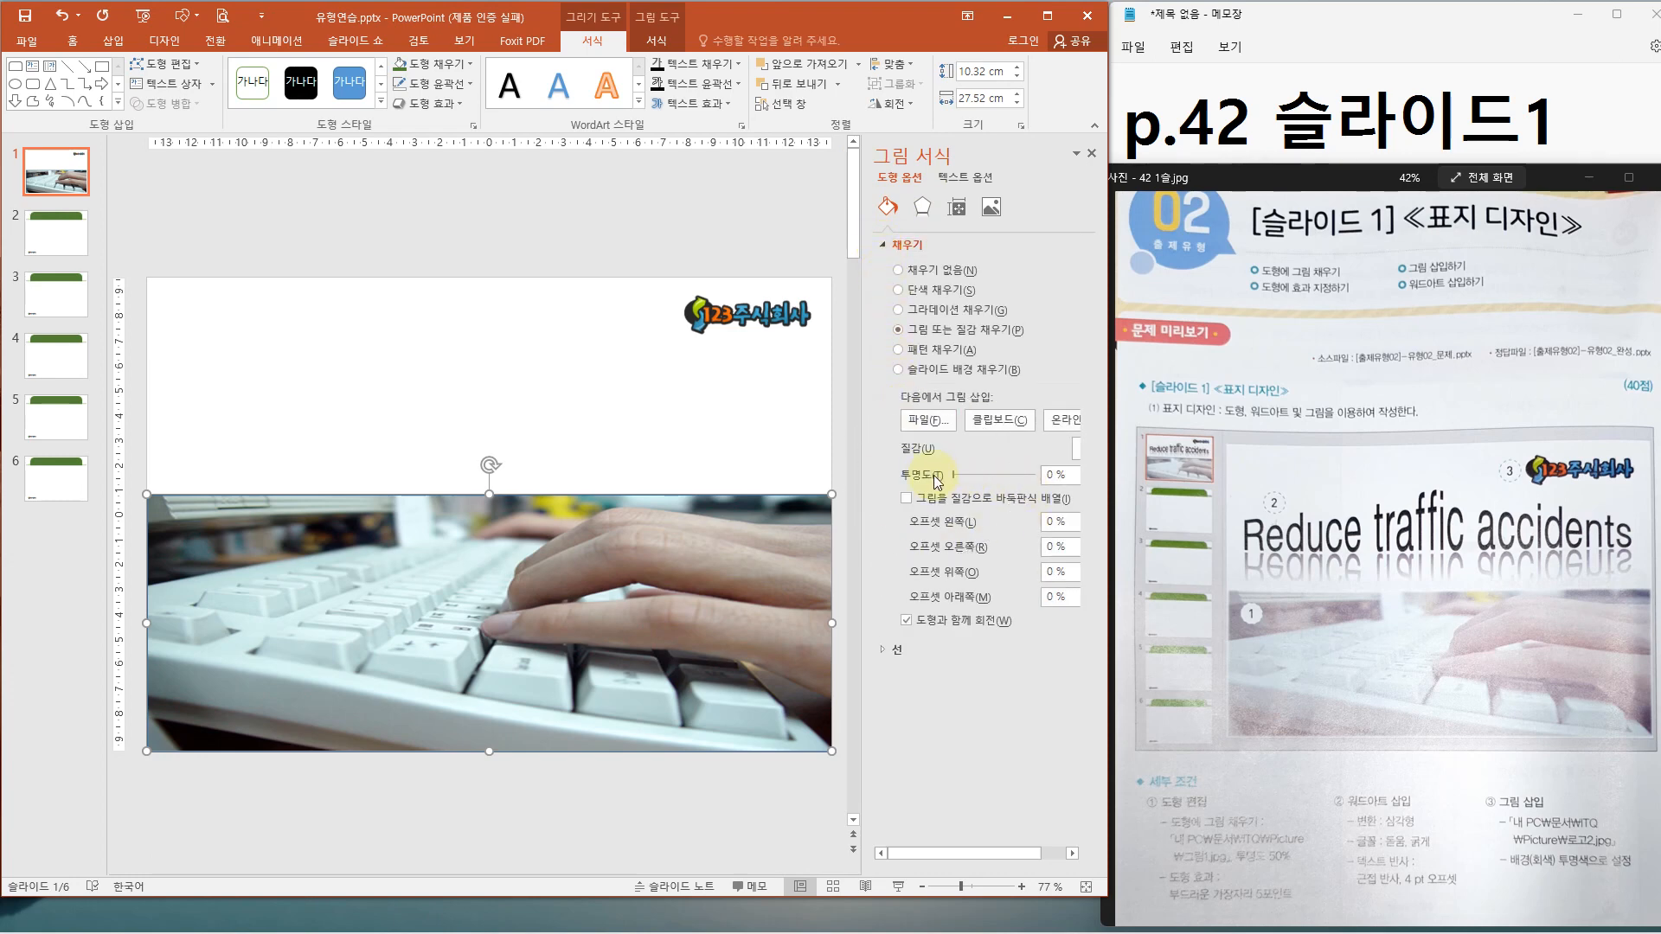
{"action": "left_click_drag", "start_coordinate": [1056, 475], "coordinate": [1045, 481]}
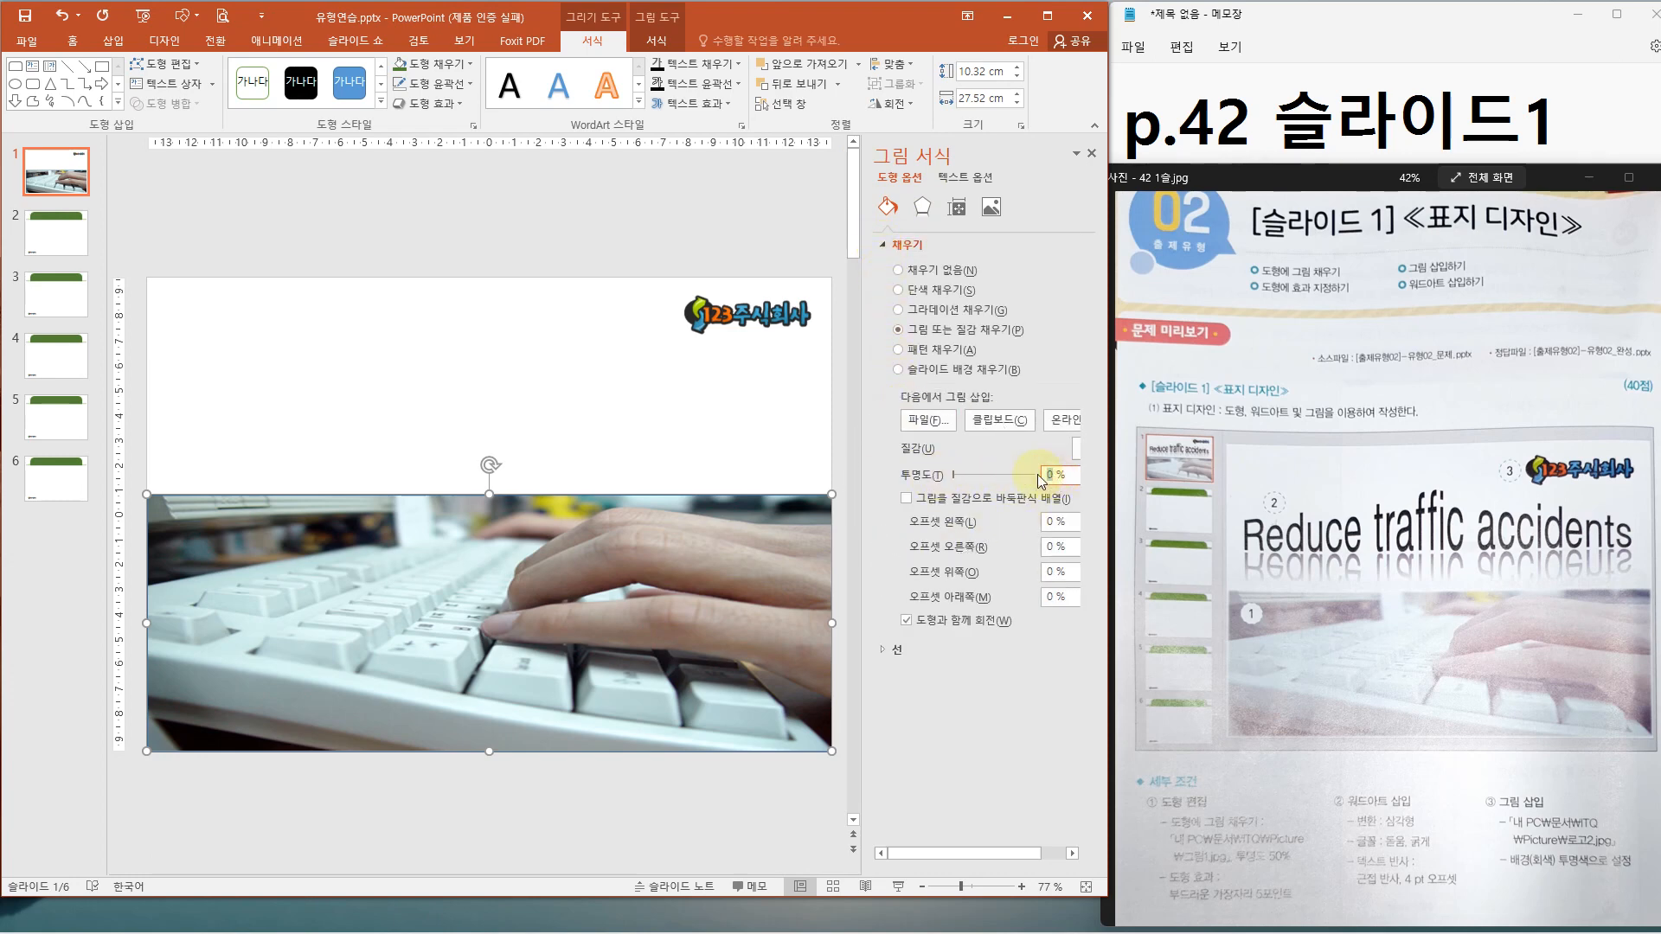
{"action": "type", "text": "50"}
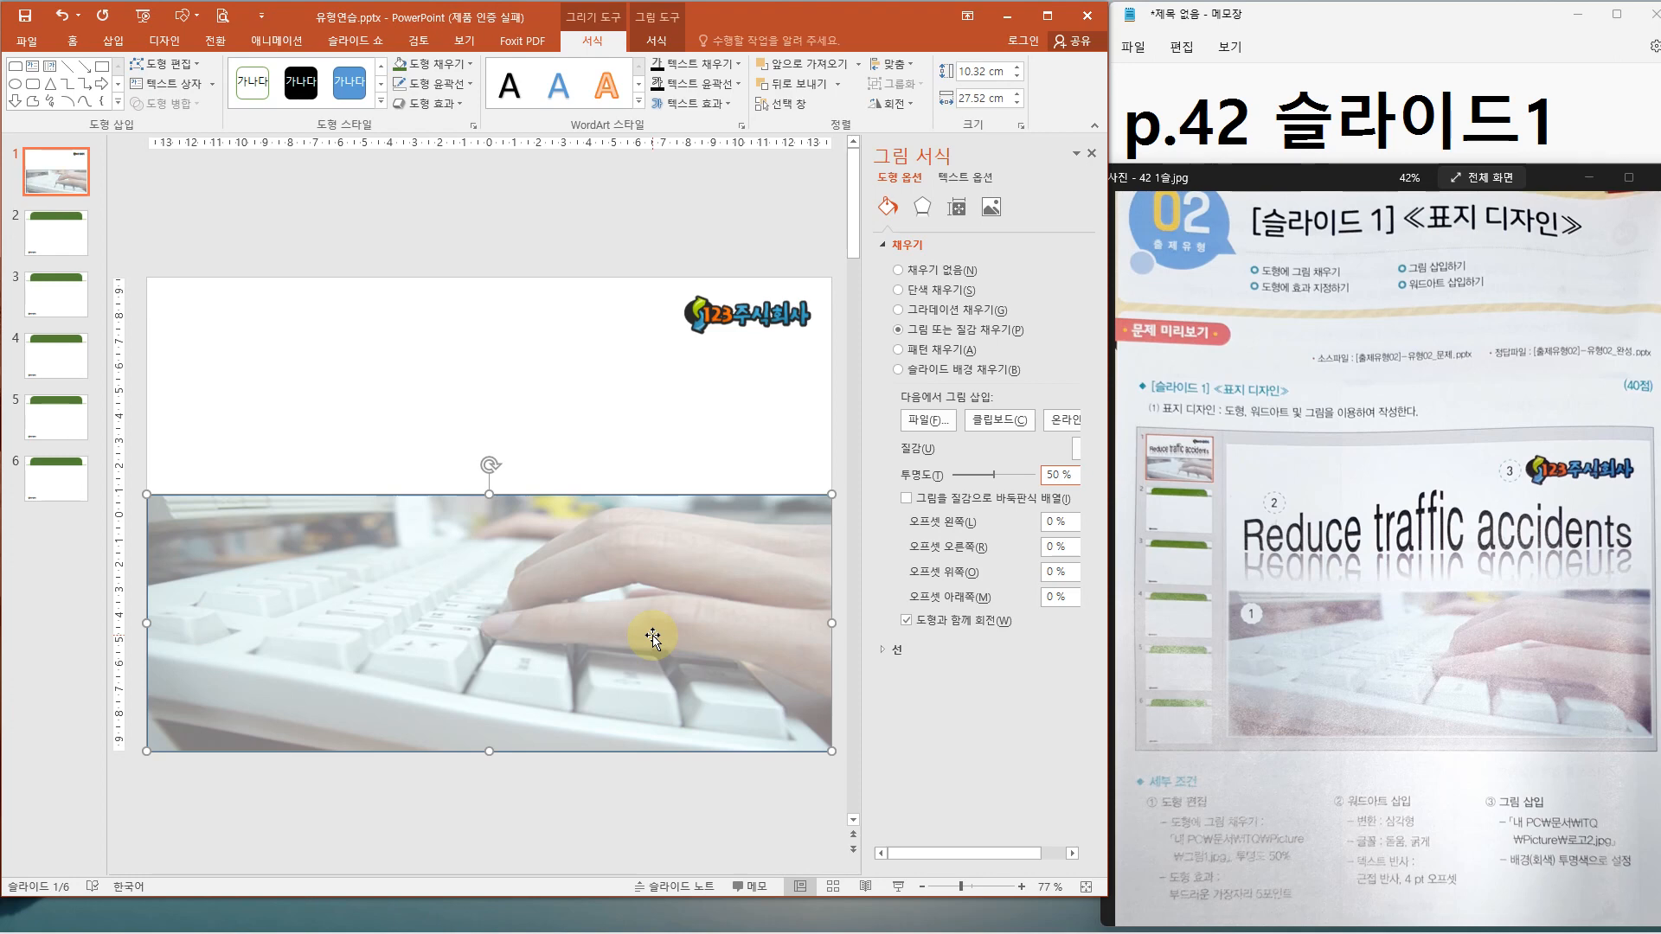
{"action": "right_click", "coordinate": [523, 559]}
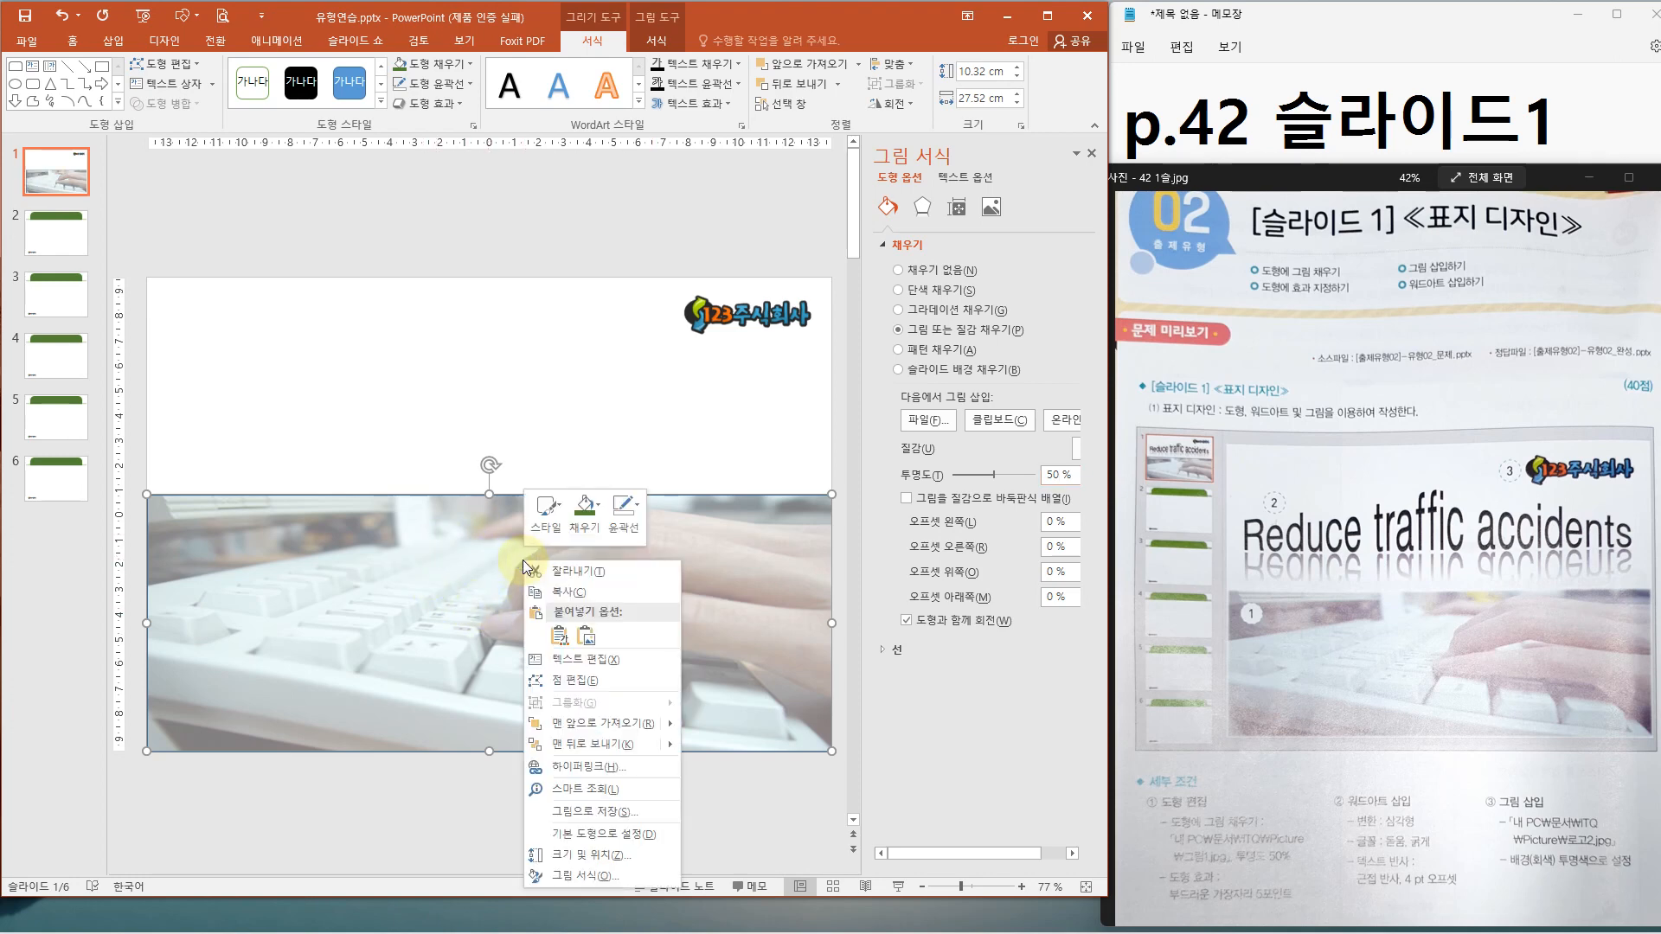
{"action": "left_click", "coordinate": [584, 876]}
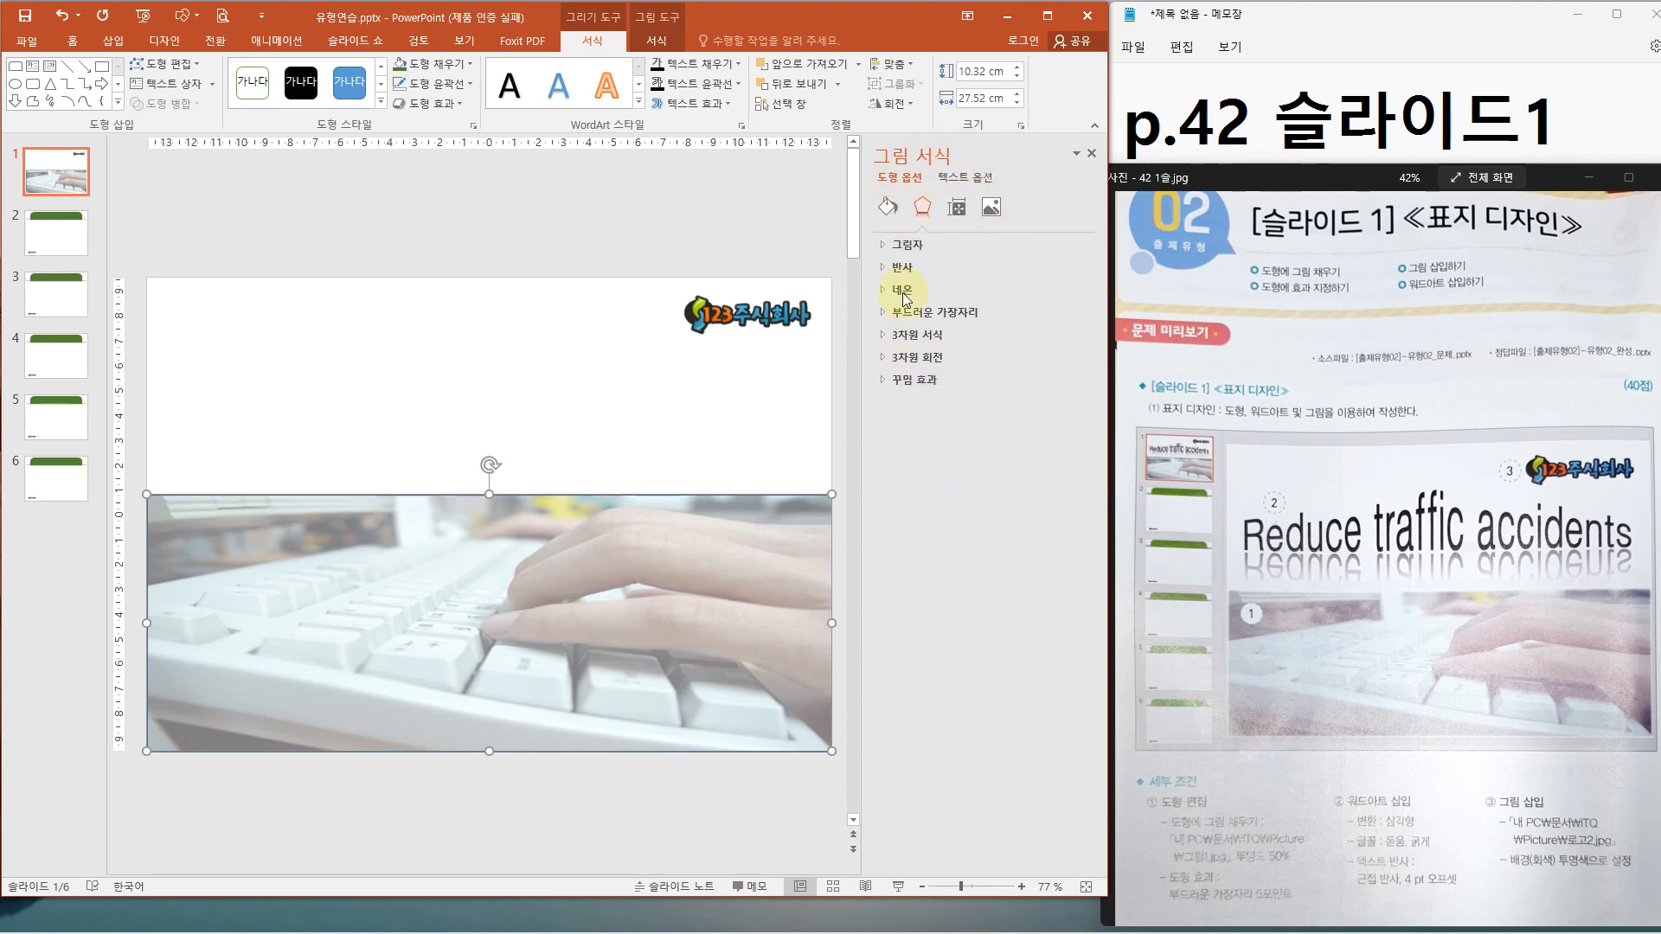
{"action": "left_click", "coordinate": [887, 206]}
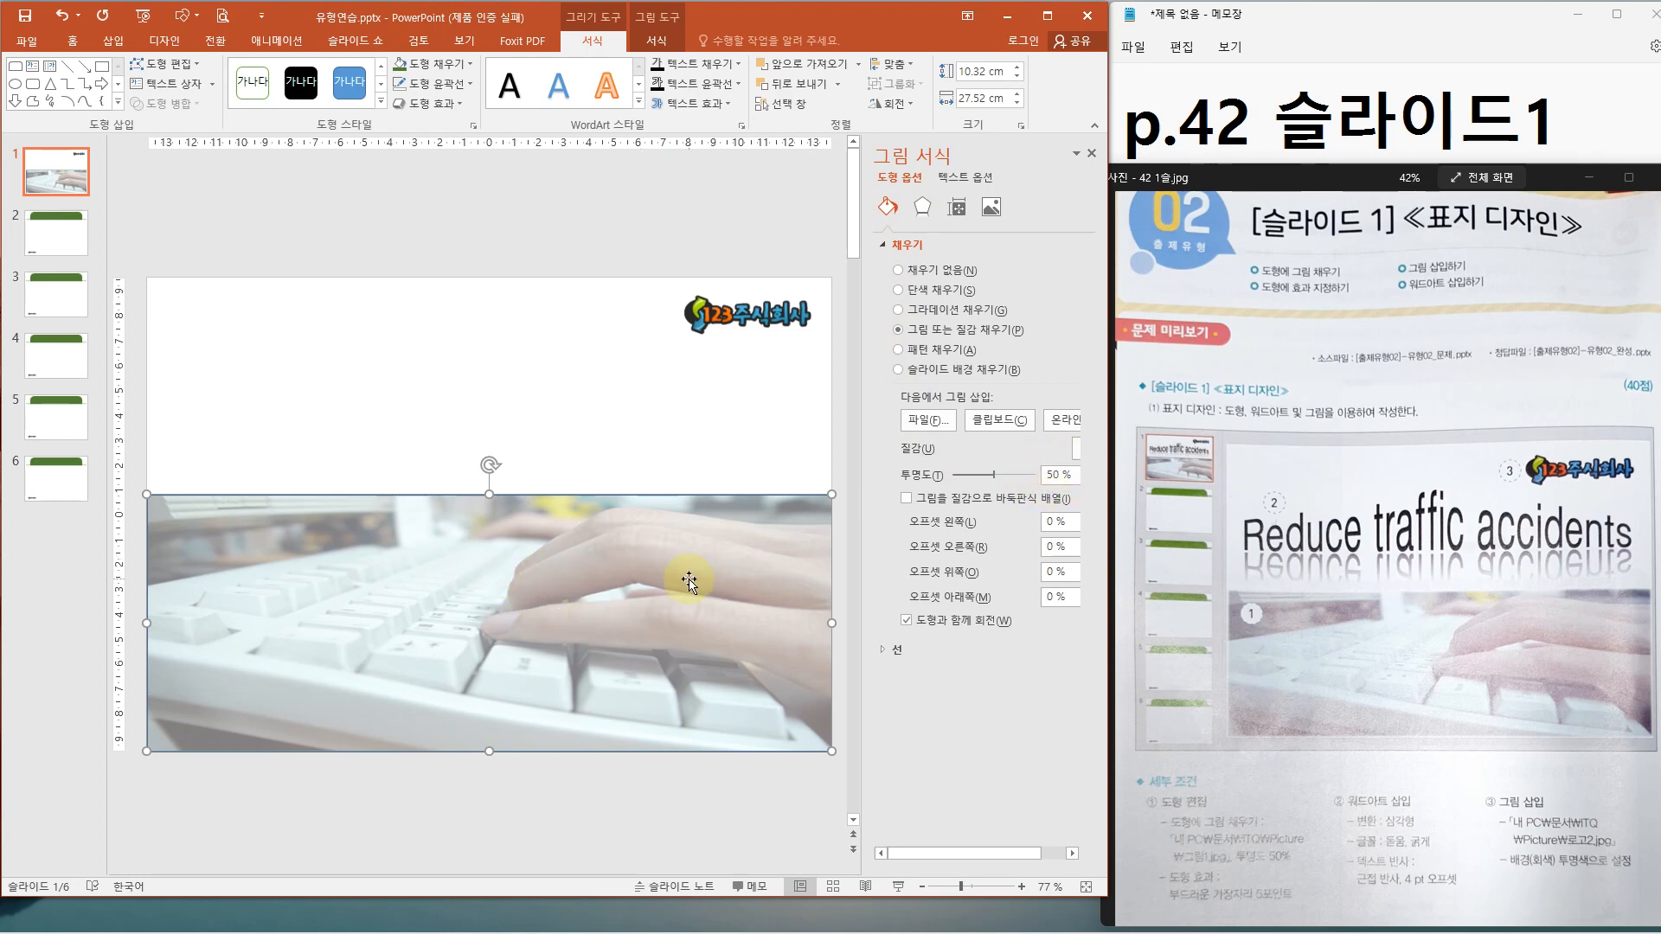
{"action": "key", "text": "ctrl"}
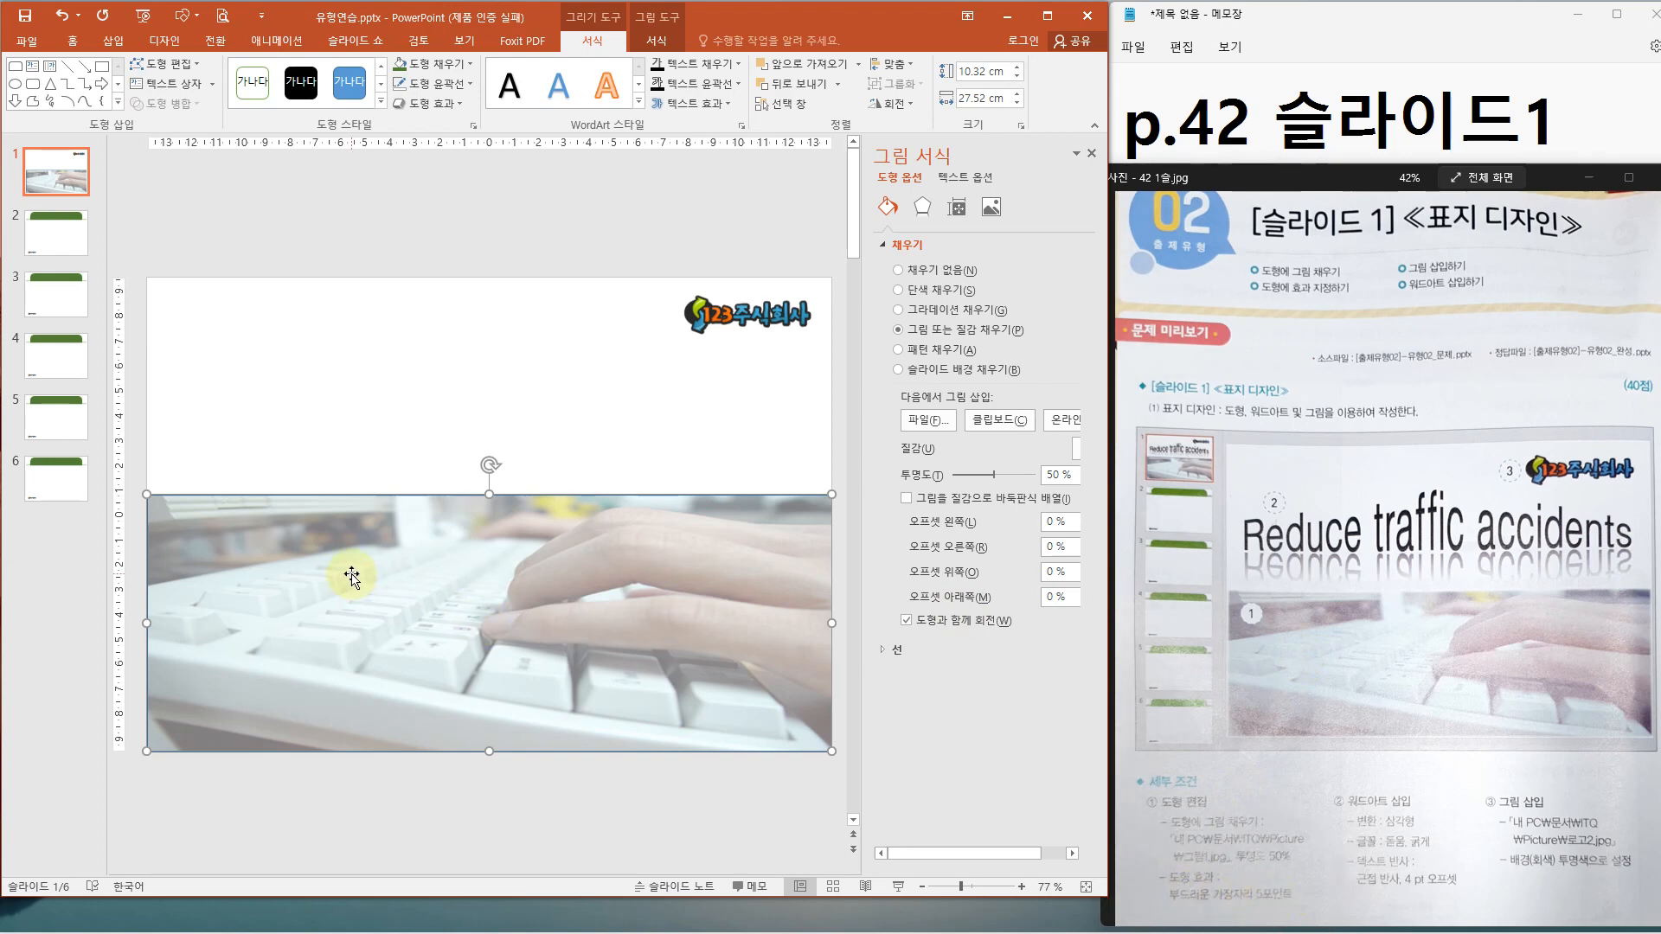
{"action": "left_click_drag", "start_coordinate": [374, 504], "coordinate": [488, 446]}
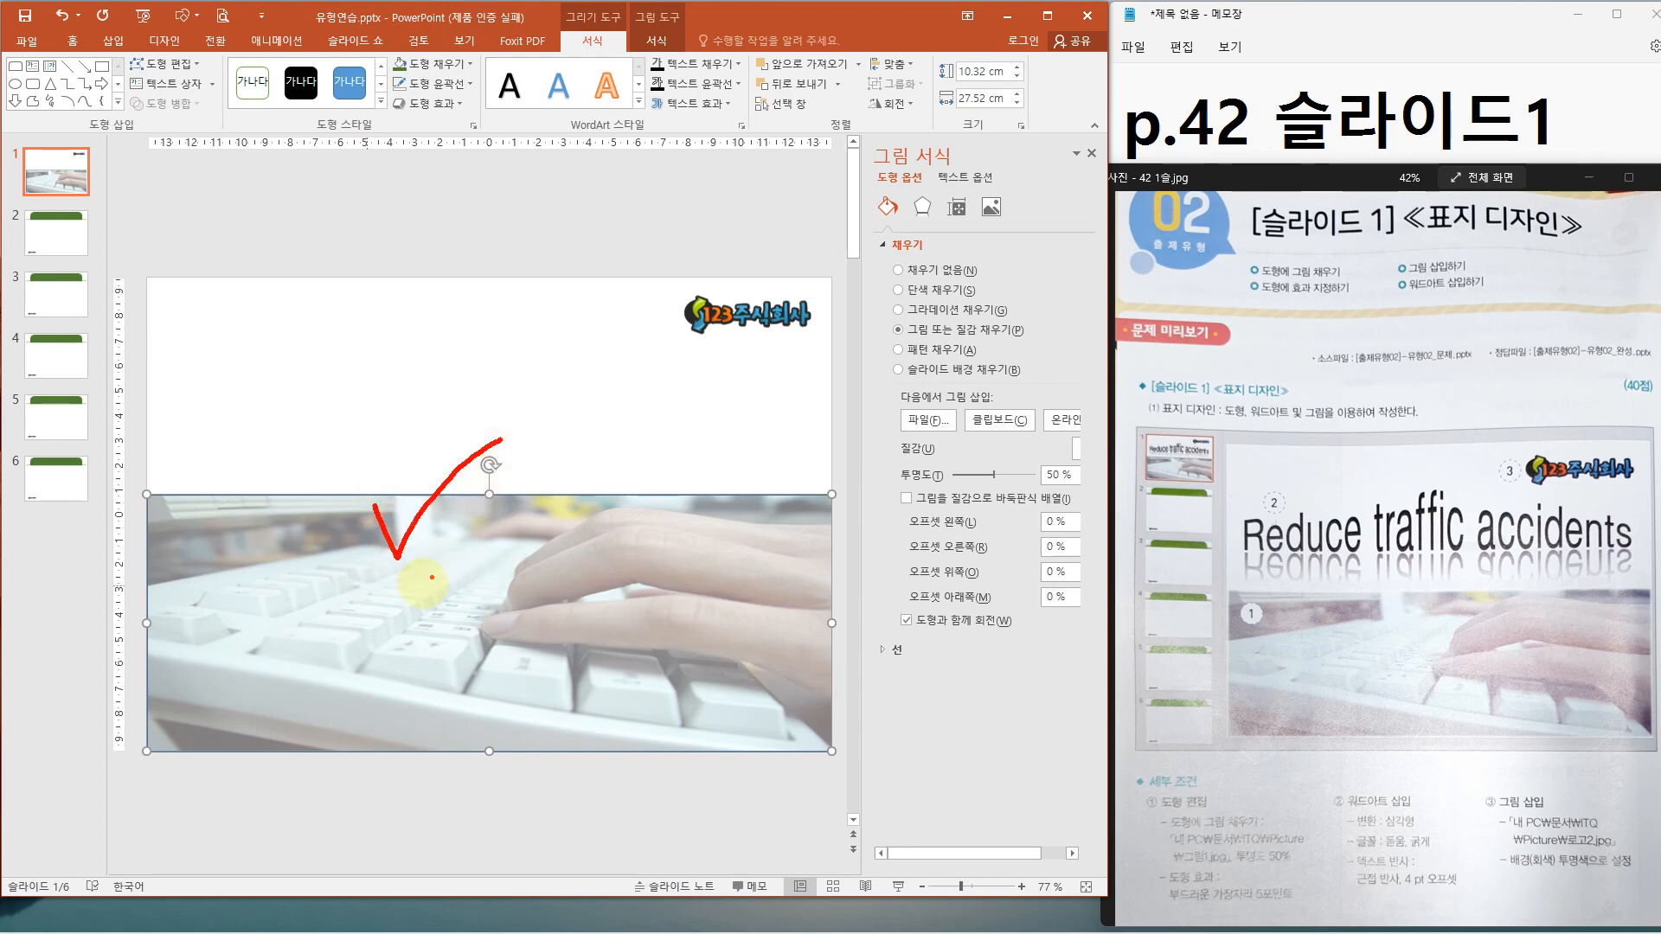
{"action": "key", "text": "Escape"}
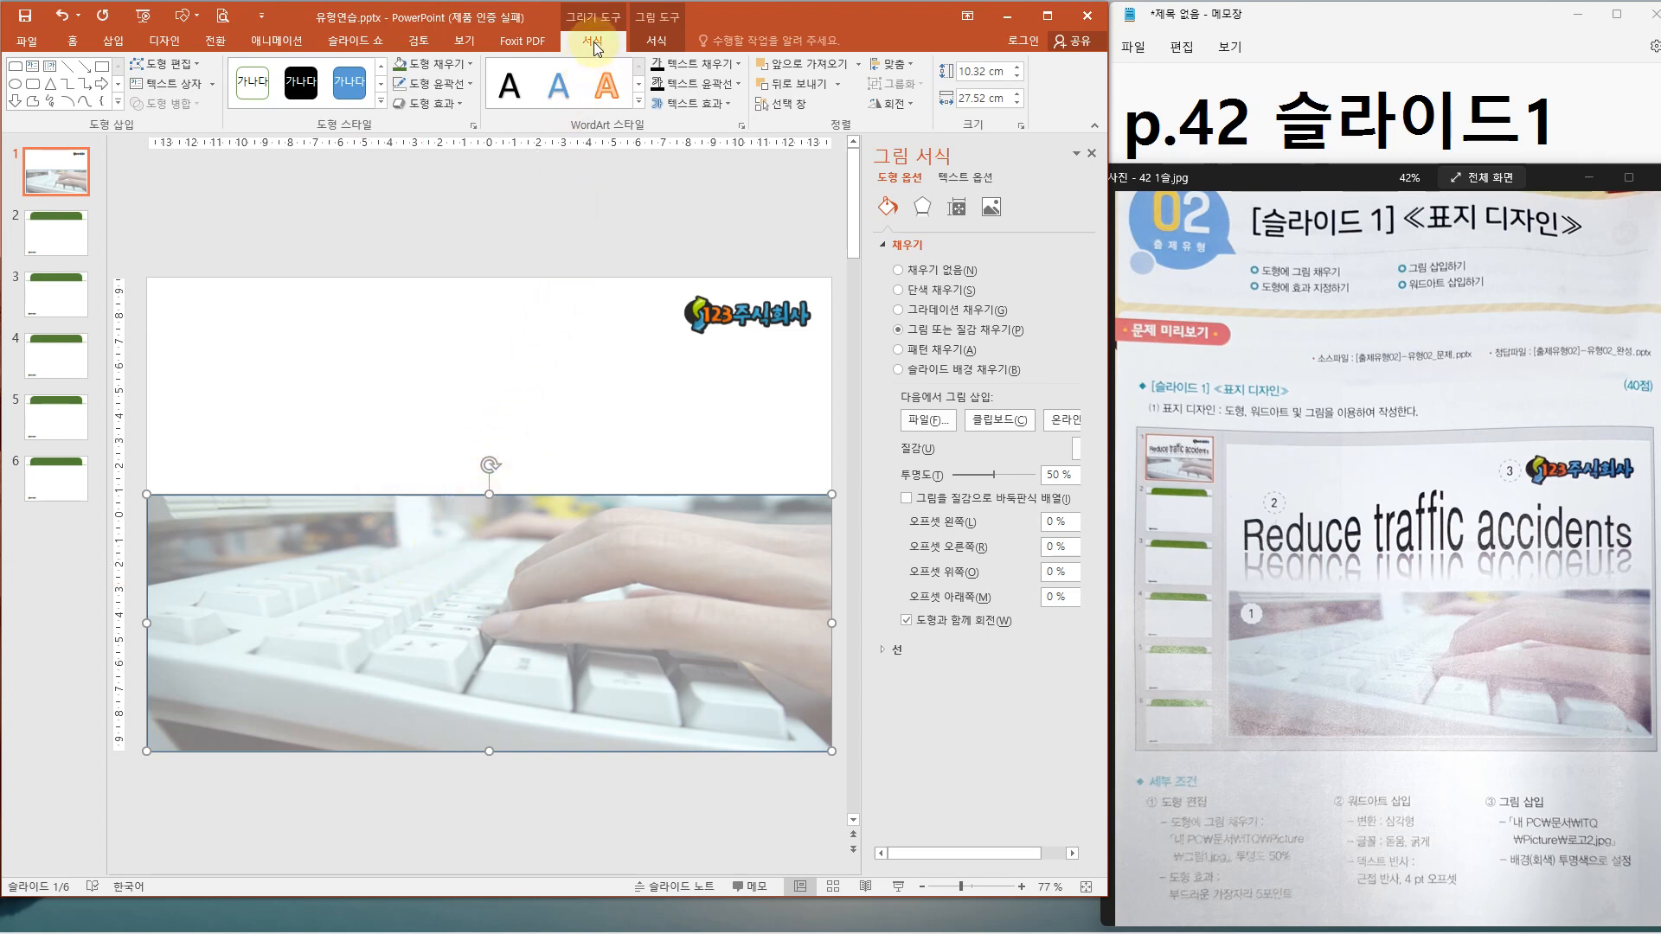
{"action": "key", "text": "ctrl"}
{"action": "mouse_move", "coordinate": [711, 90]}
{"action": "left_mouse_down"}
{"action": "mouse_move", "coordinate": [683, 130]}
{"action": "mouse_move", "coordinate": [710, 128]}
{"action": "left_mouse_up"}
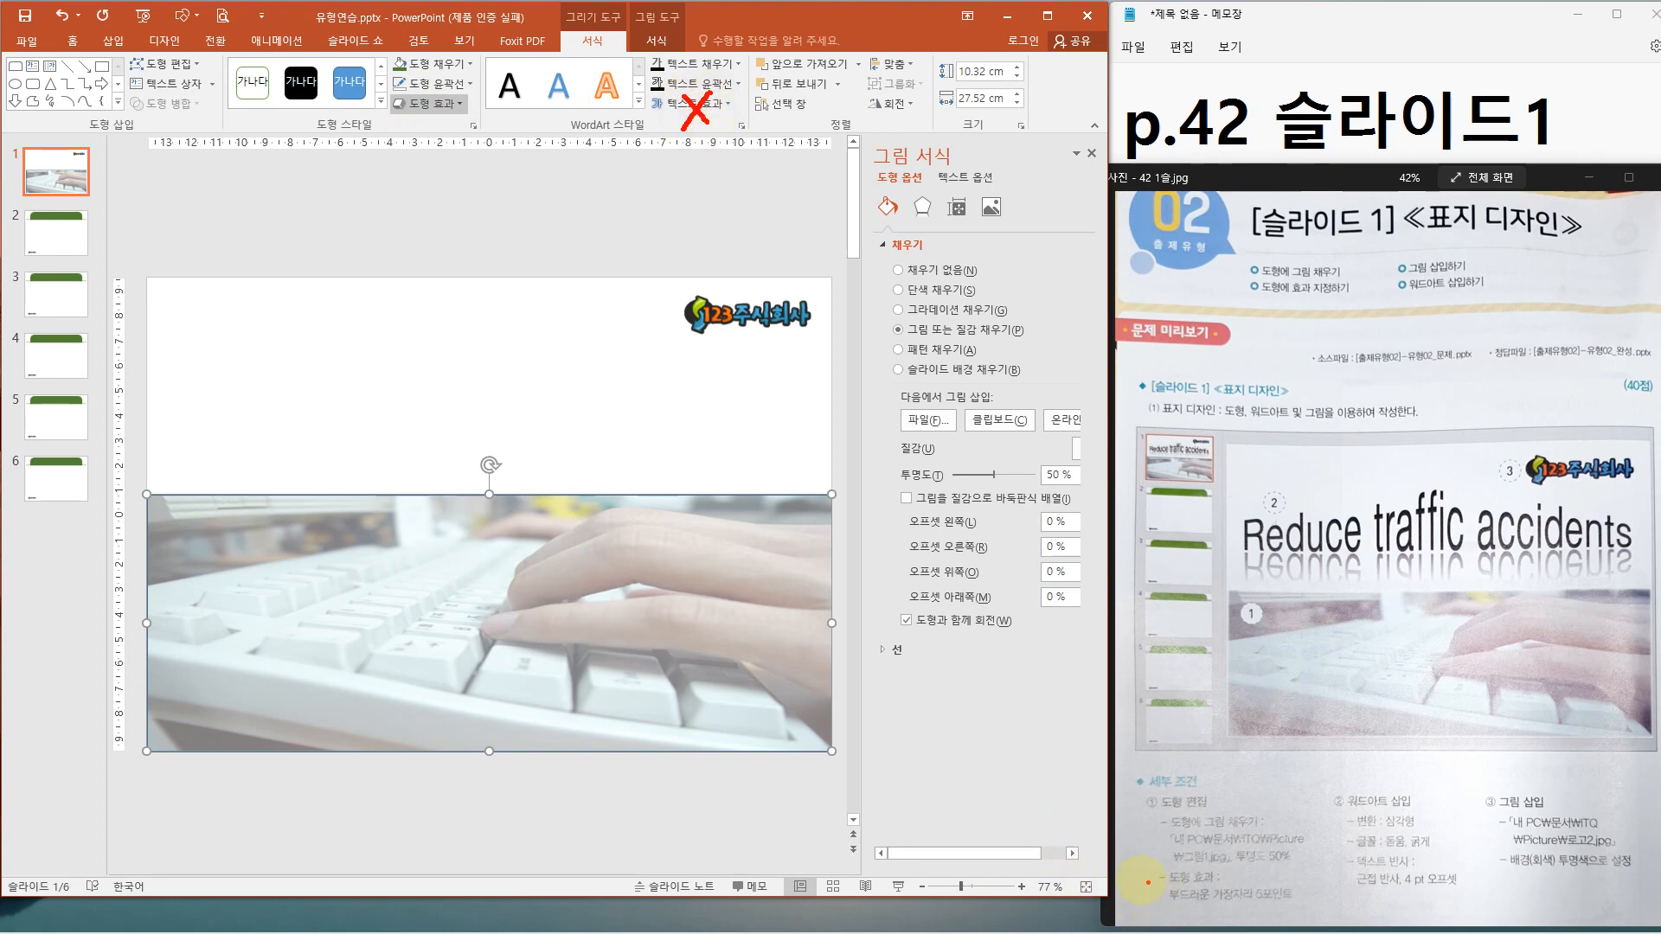
{"action": "left_click_drag", "start_coordinate": [1158, 866], "coordinate": [1227, 899]}
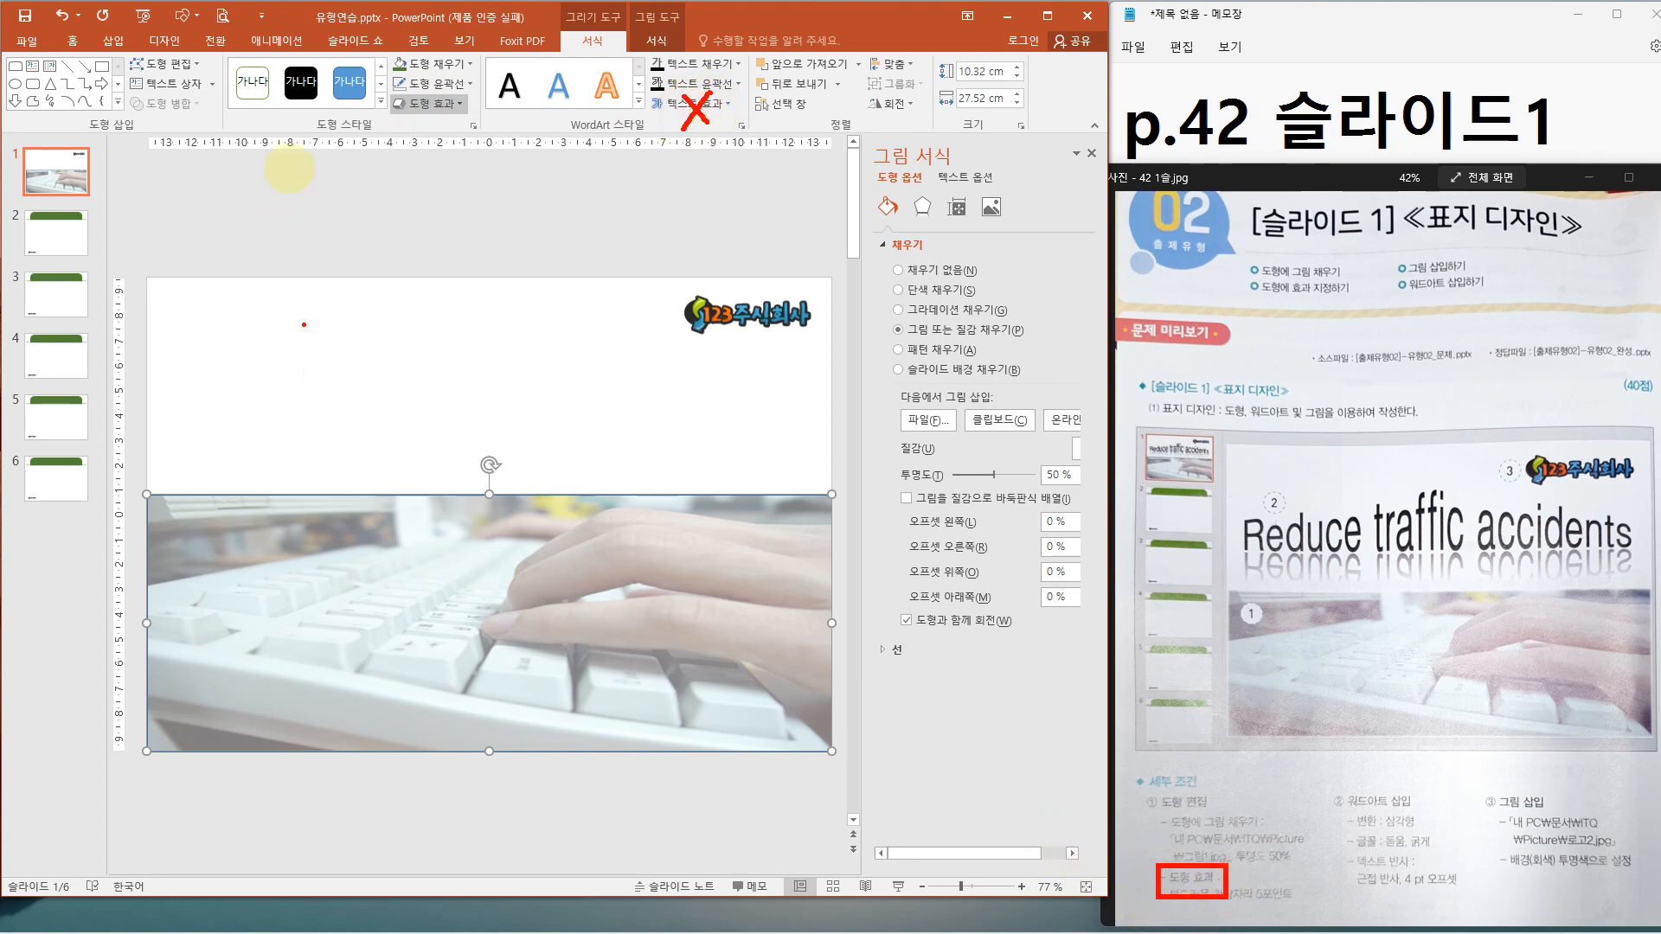
{"action": "left_click_drag", "start_coordinate": [389, 86], "coordinate": [449, 112]}
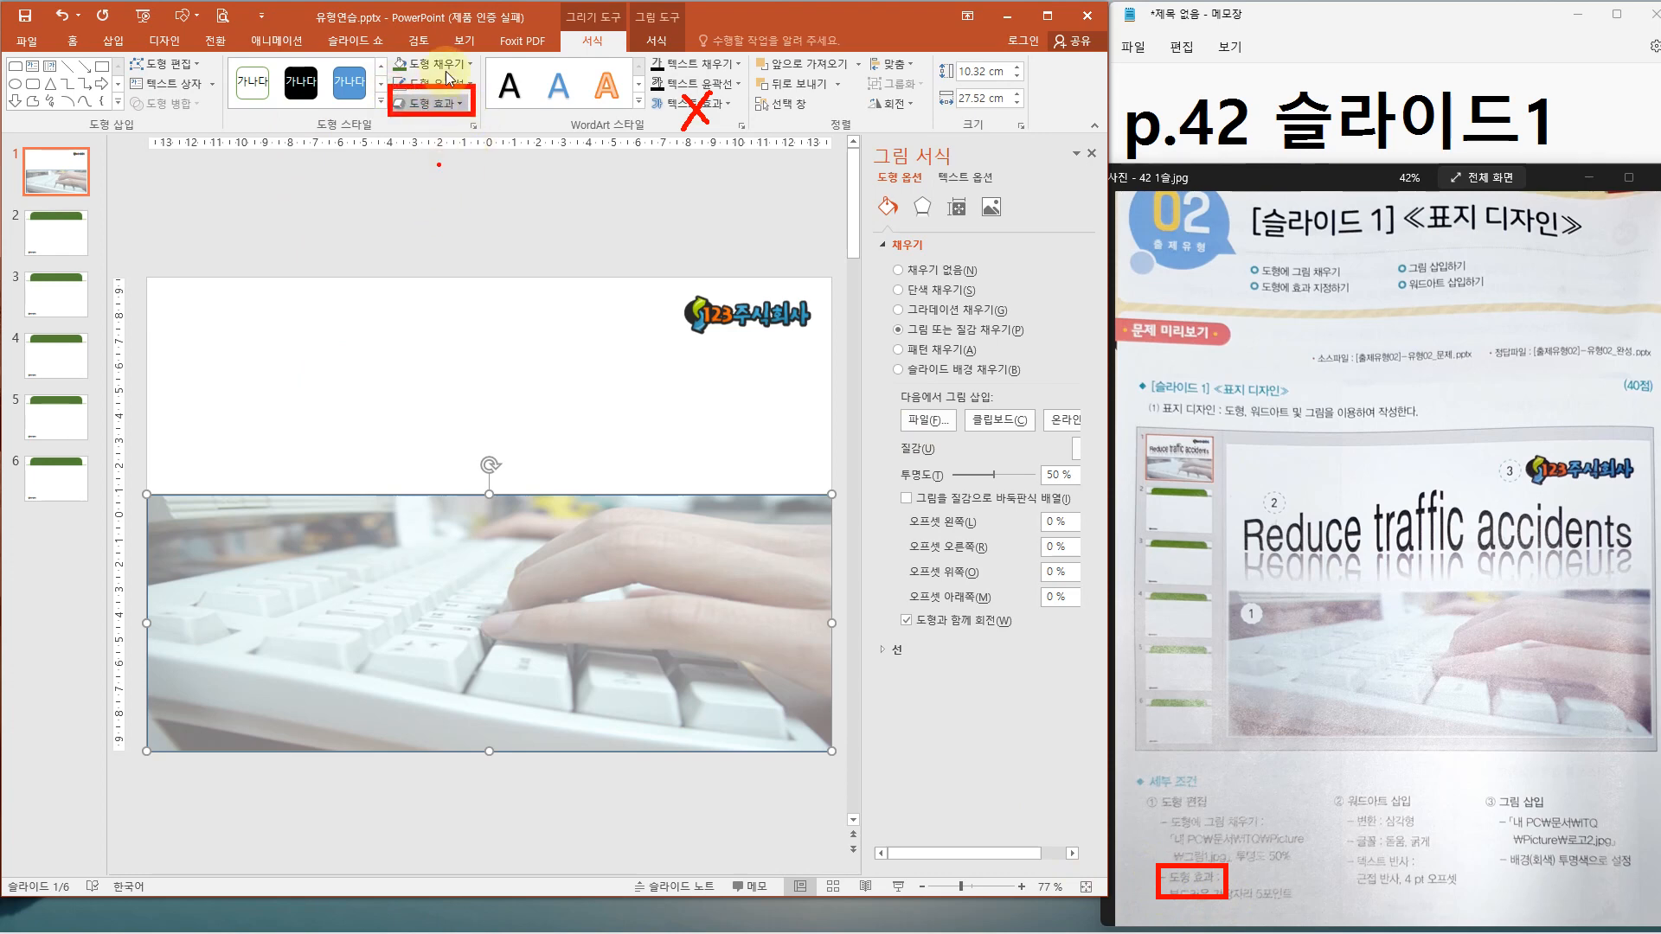
{"action": "key", "text": "Escape"}
Step: Apply a 5-point soft edges (부드러운 가장자리) effect to the picture-filled rectangle and deselect it
{"action": "left_click", "coordinate": [437, 104]}
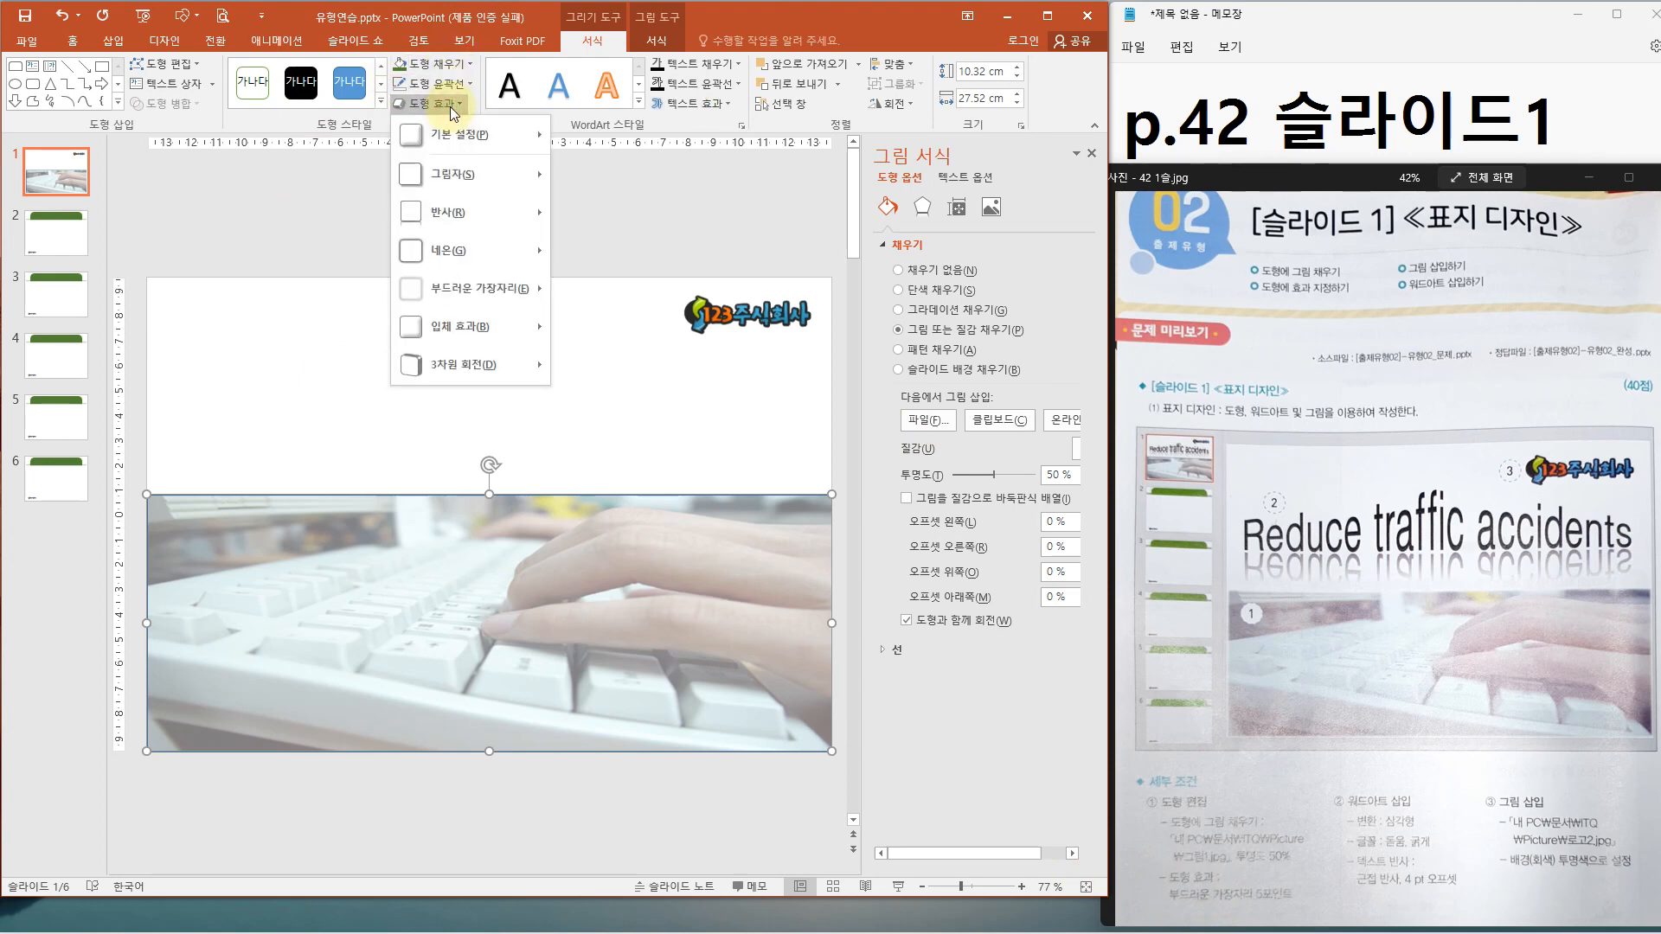
{"action": "mouse_move", "coordinate": [491, 288]}
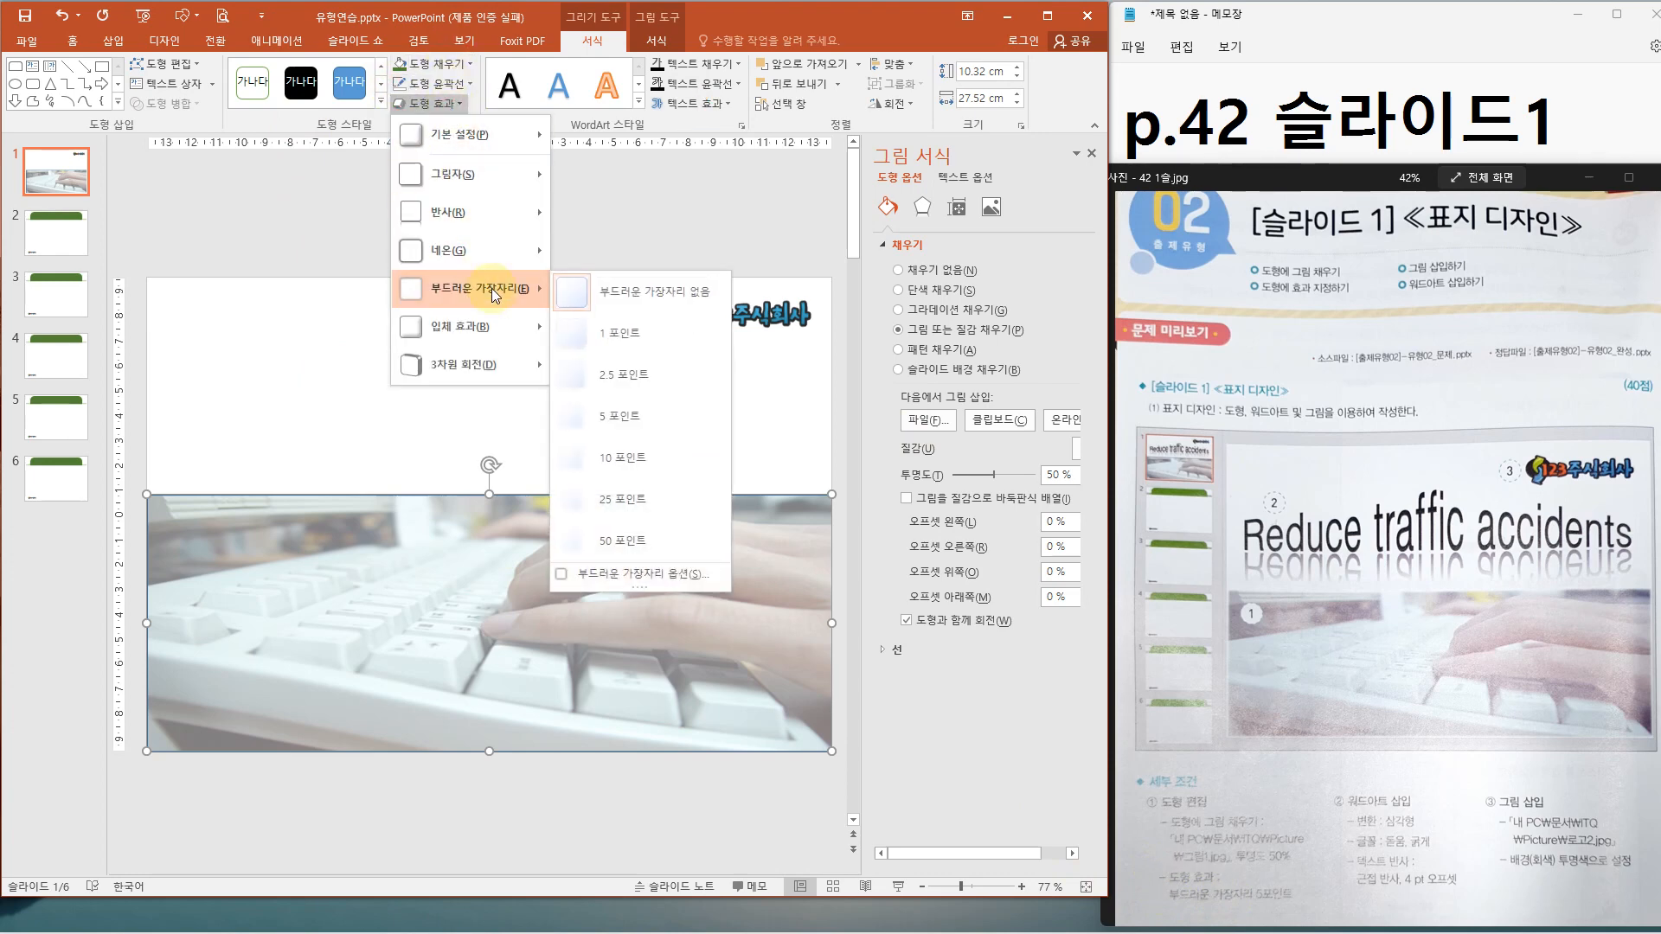
{"action": "left_click", "coordinate": [596, 417]}
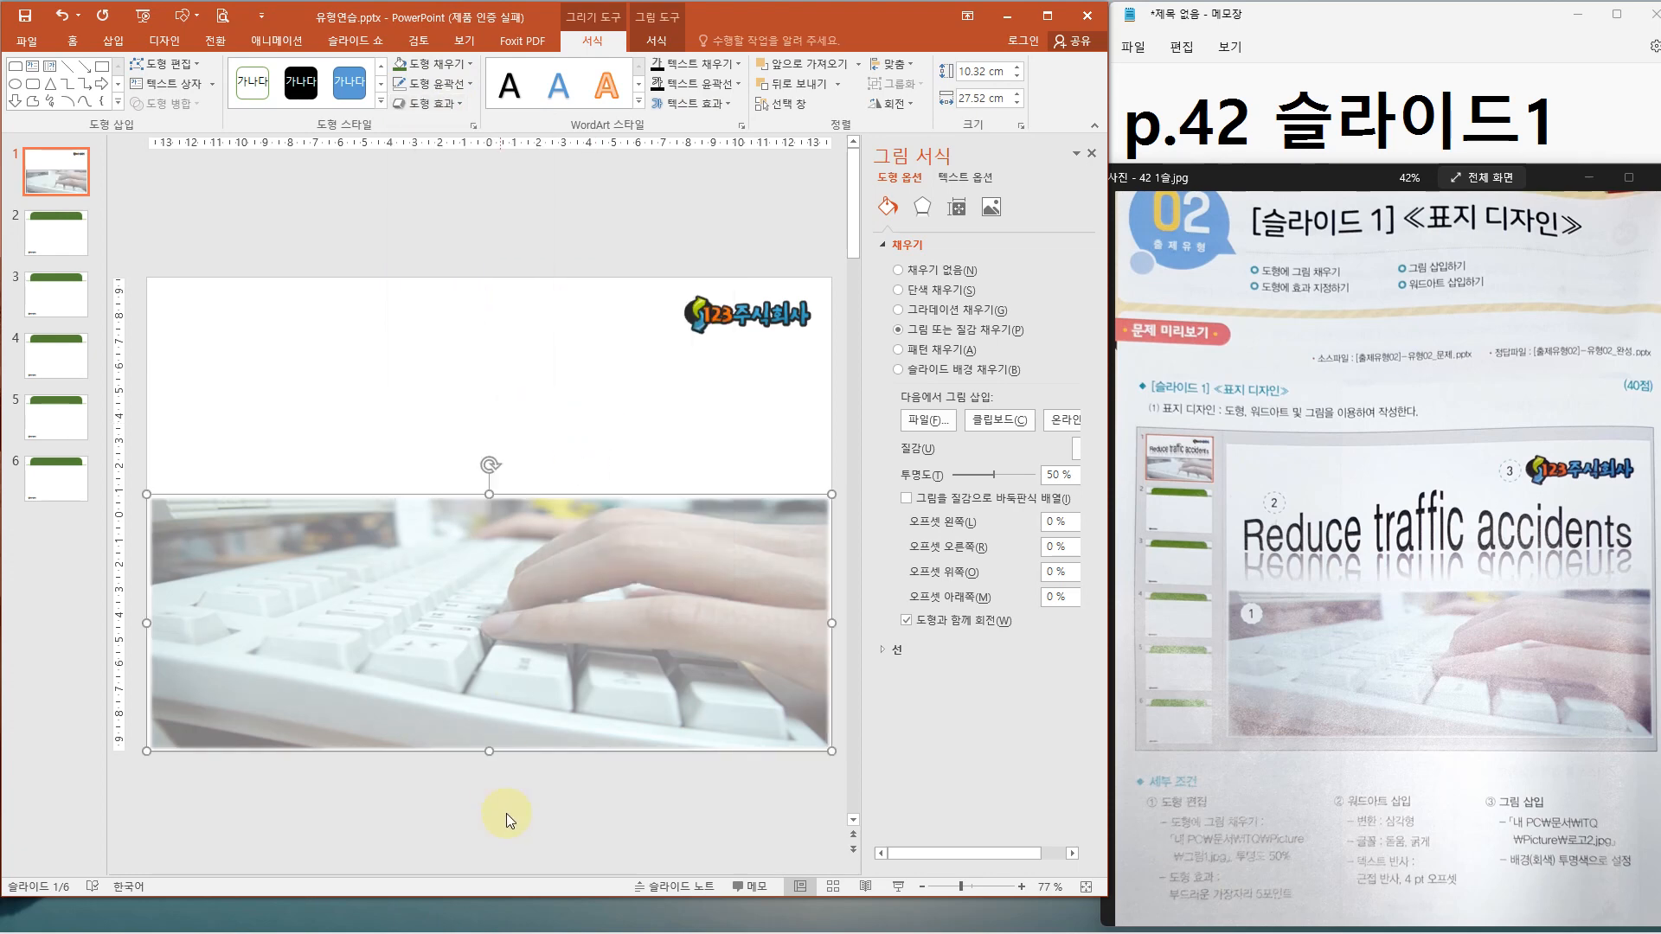
{"action": "left_click", "coordinate": [538, 804]}
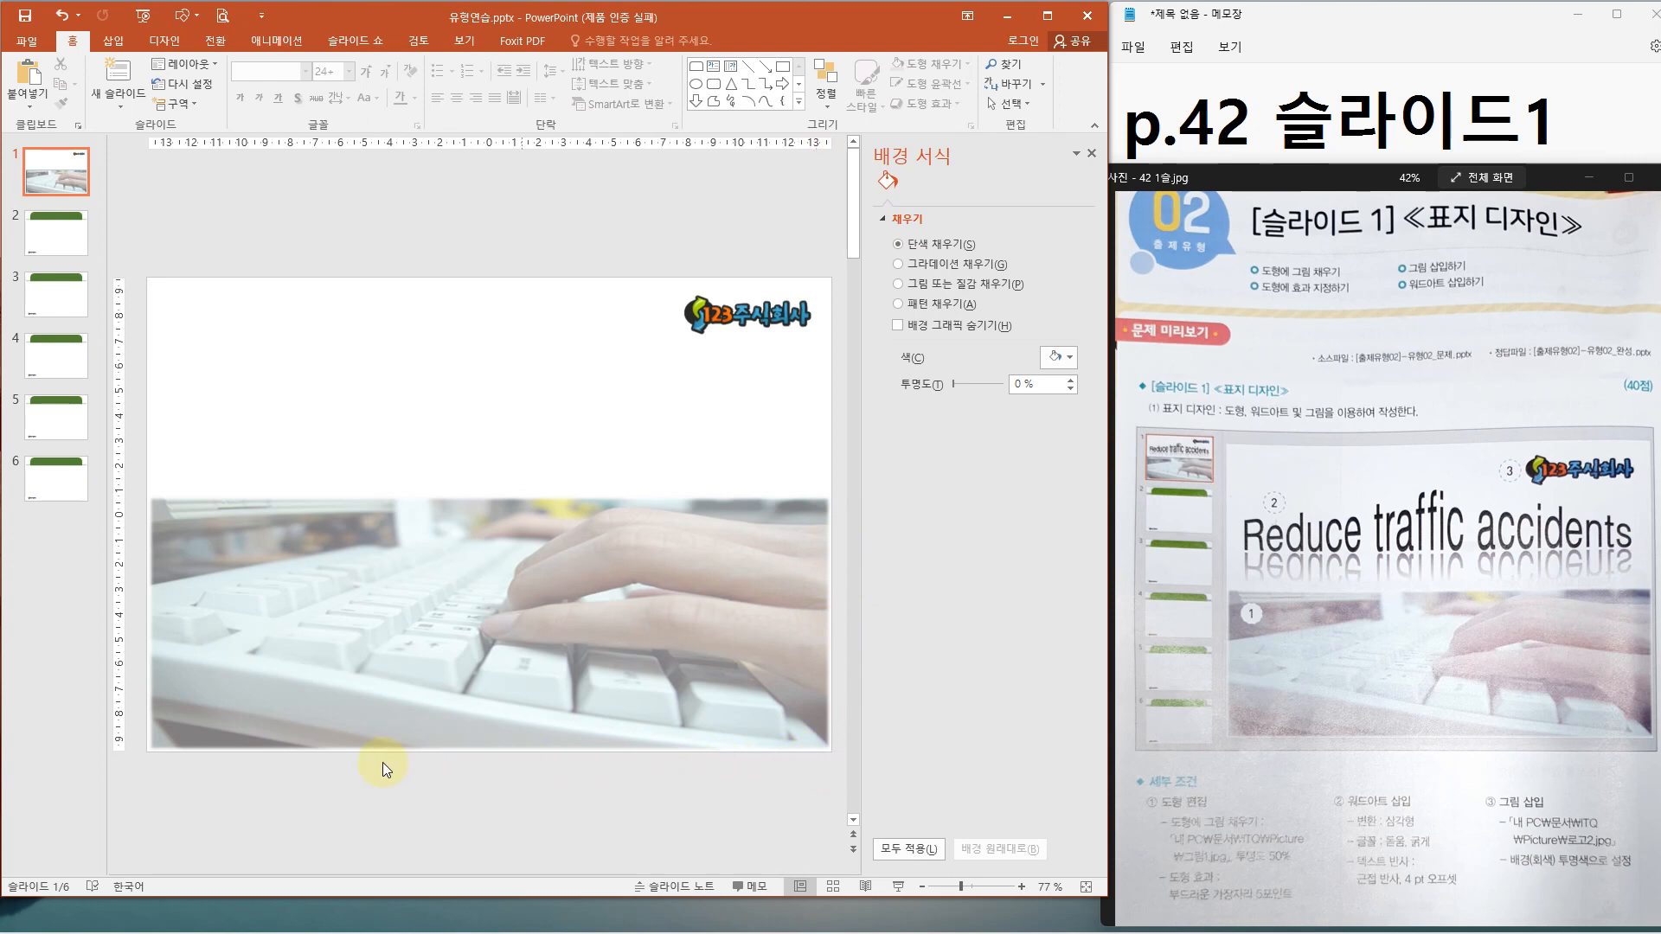
{"action": "left_click_drag", "start_coordinate": [1319, 776], "coordinate": [1474, 908]}
{"action": "left_click_drag", "start_coordinate": [1232, 492], "coordinate": [1639, 589]}
{"action": "key", "text": "Escape"}
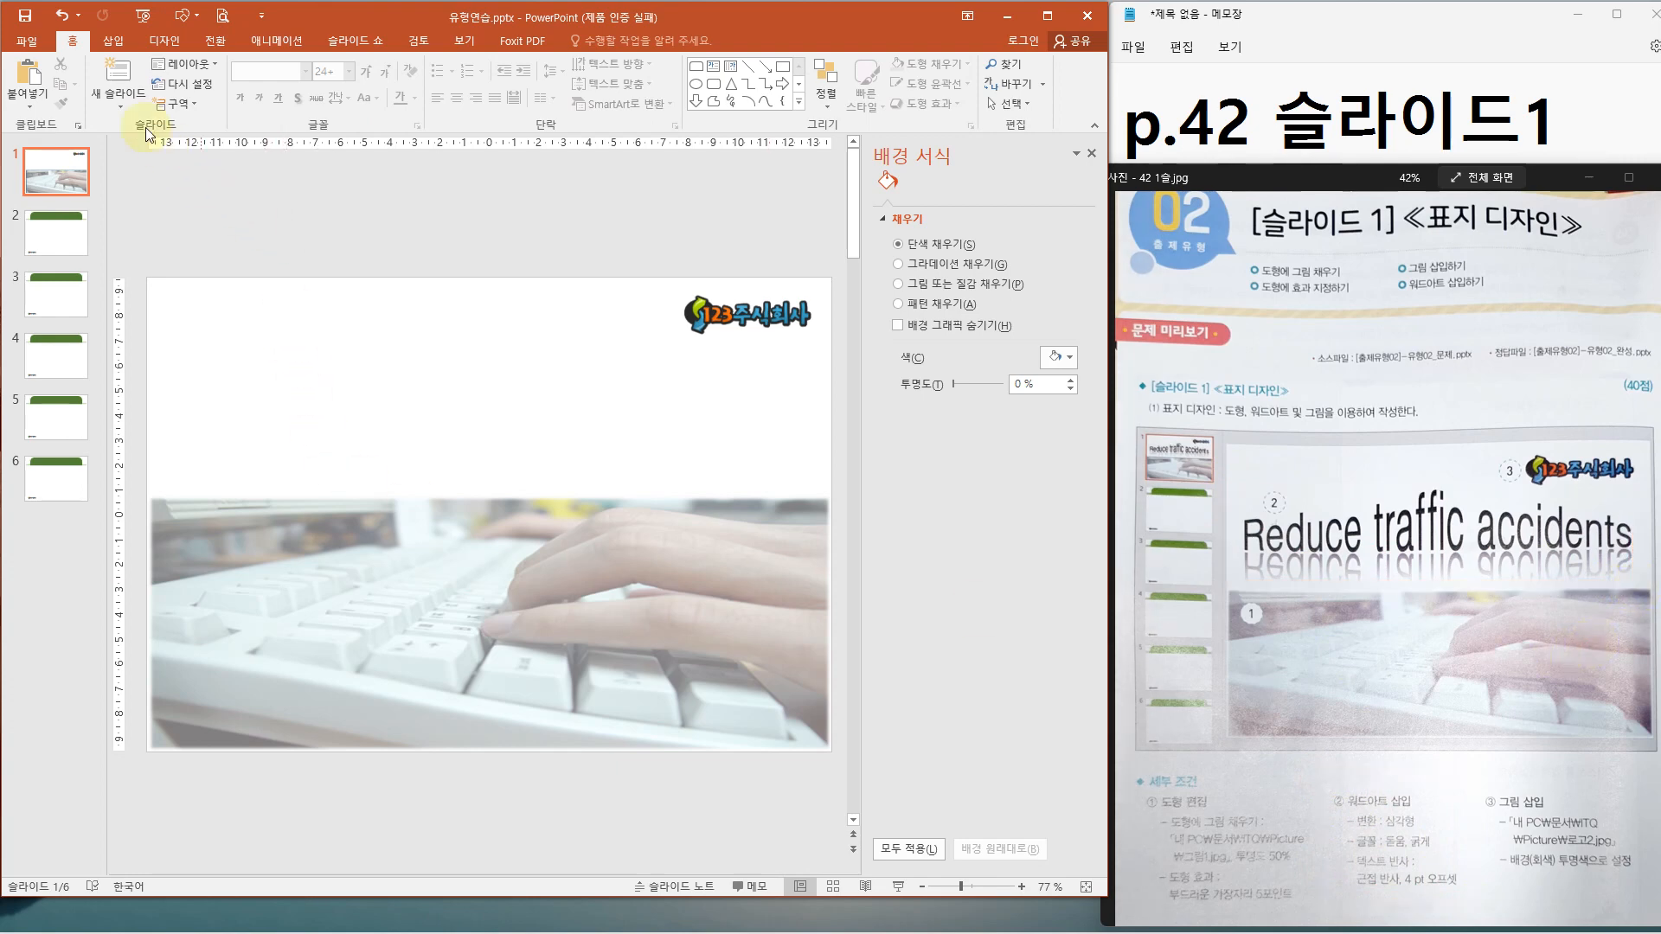
Step: Insert WordArt in the first, plain black style on slide 1 with the text "Reduce traffic accidents"
{"action": "left_click", "coordinate": [121, 42]}
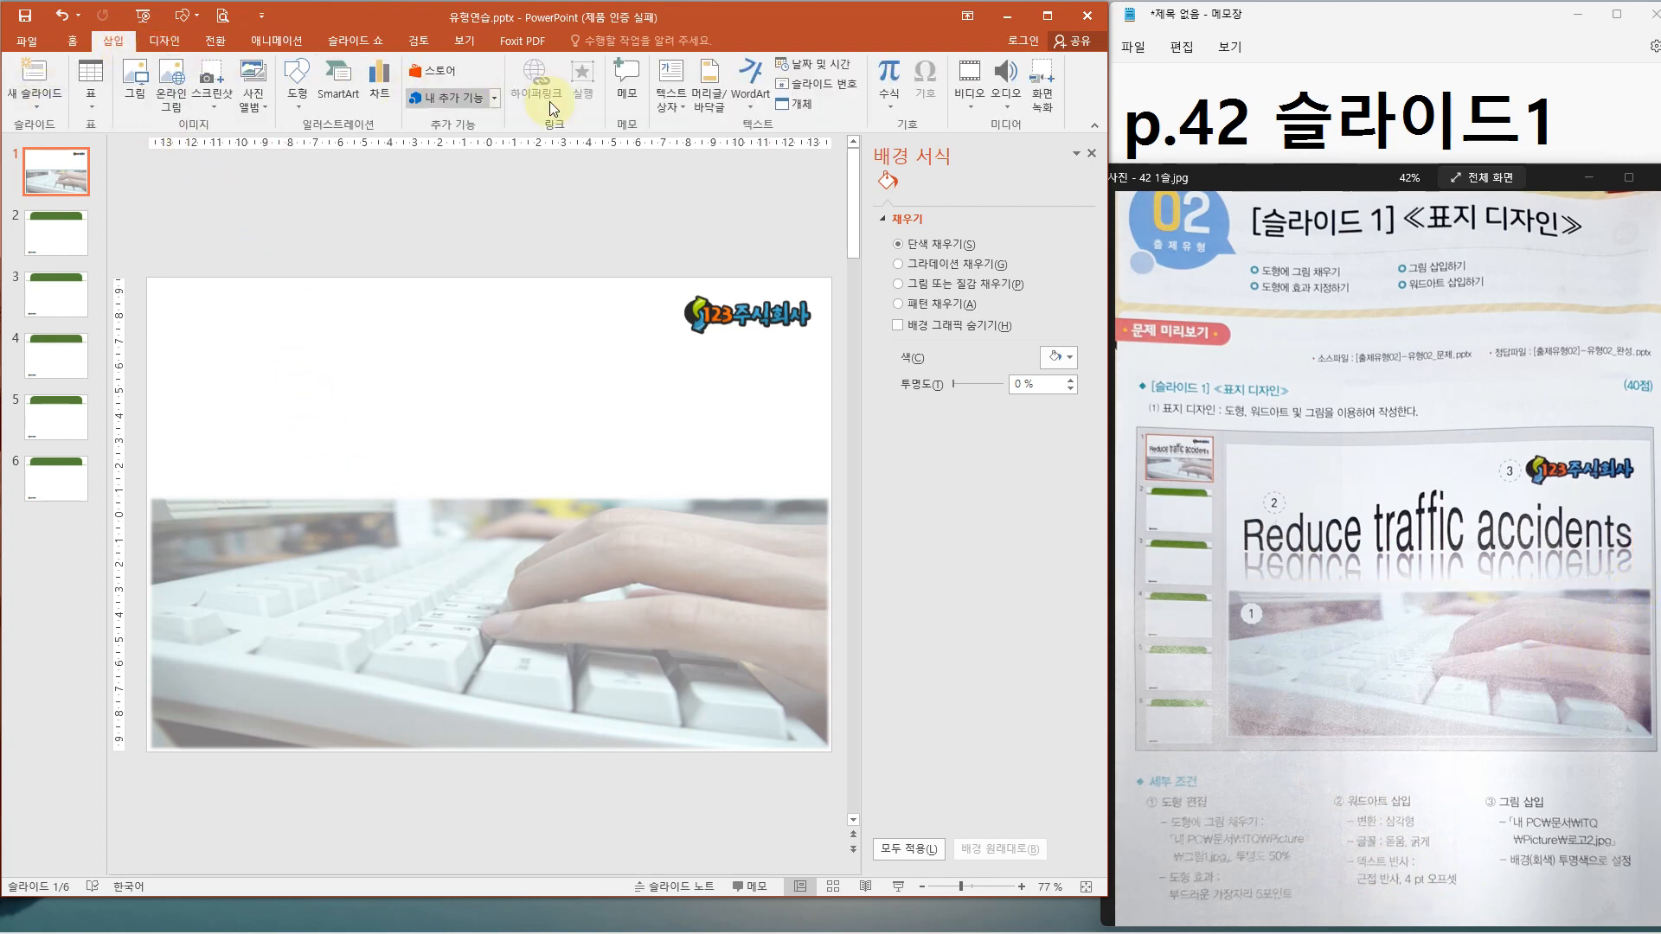
{"action": "left_click", "coordinate": [758, 100]}
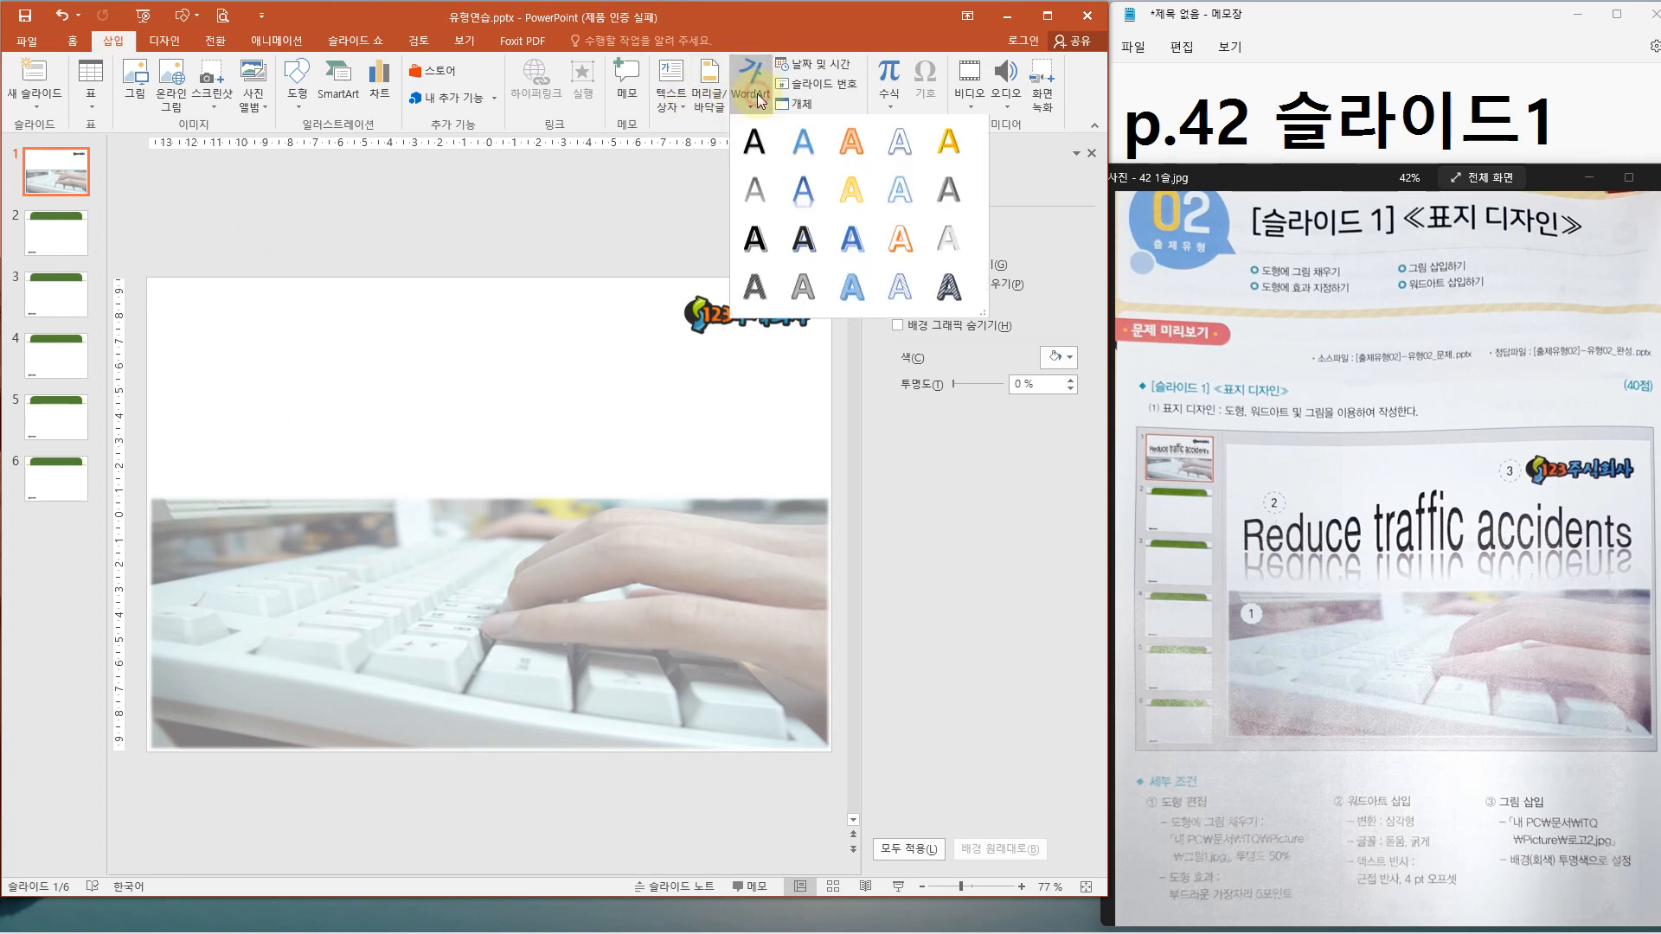
{"action": "left_click", "coordinate": [755, 142]}
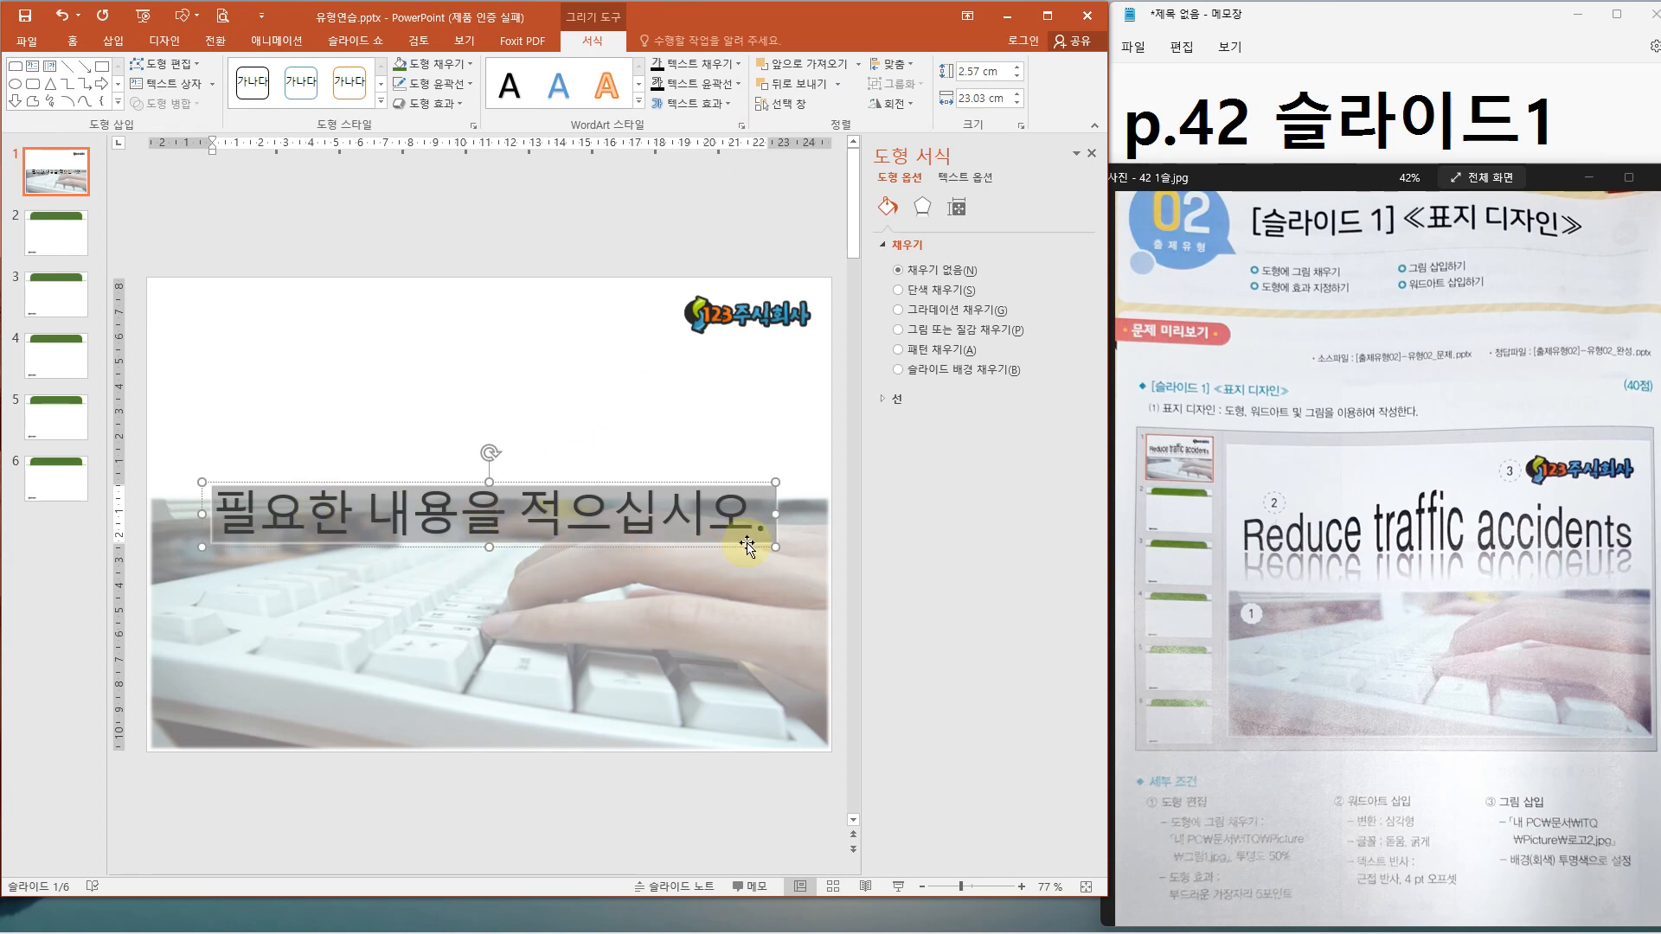
{"action": "type", "text": "R"}
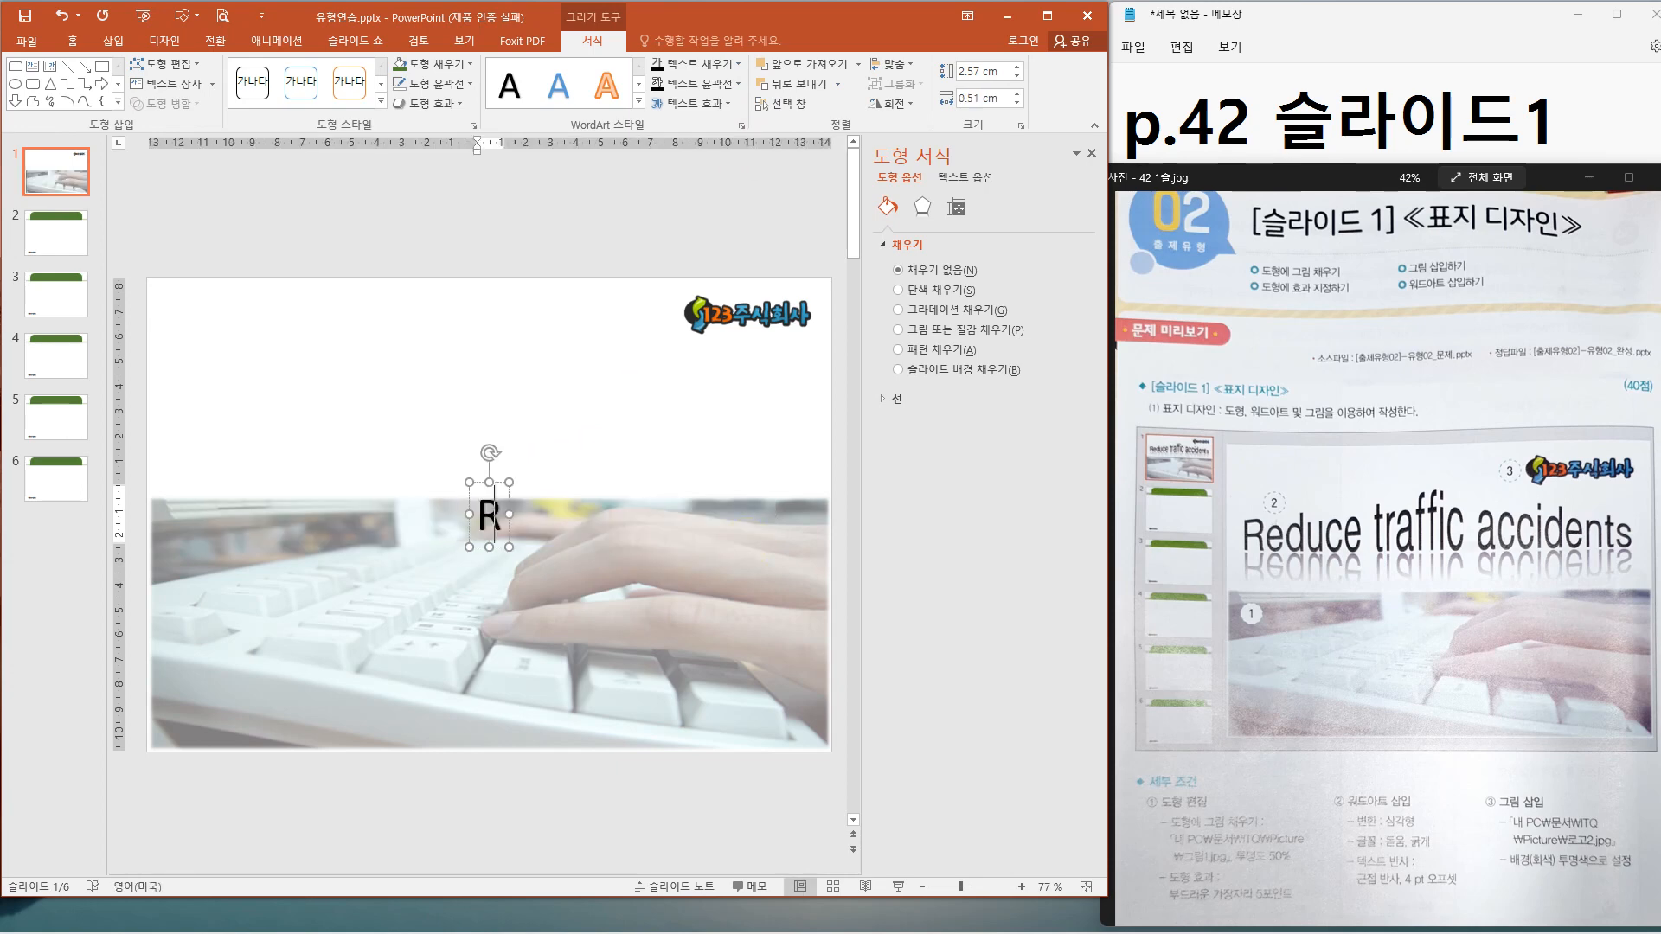
{"action": "type", "text": "educe traffic accidents"}
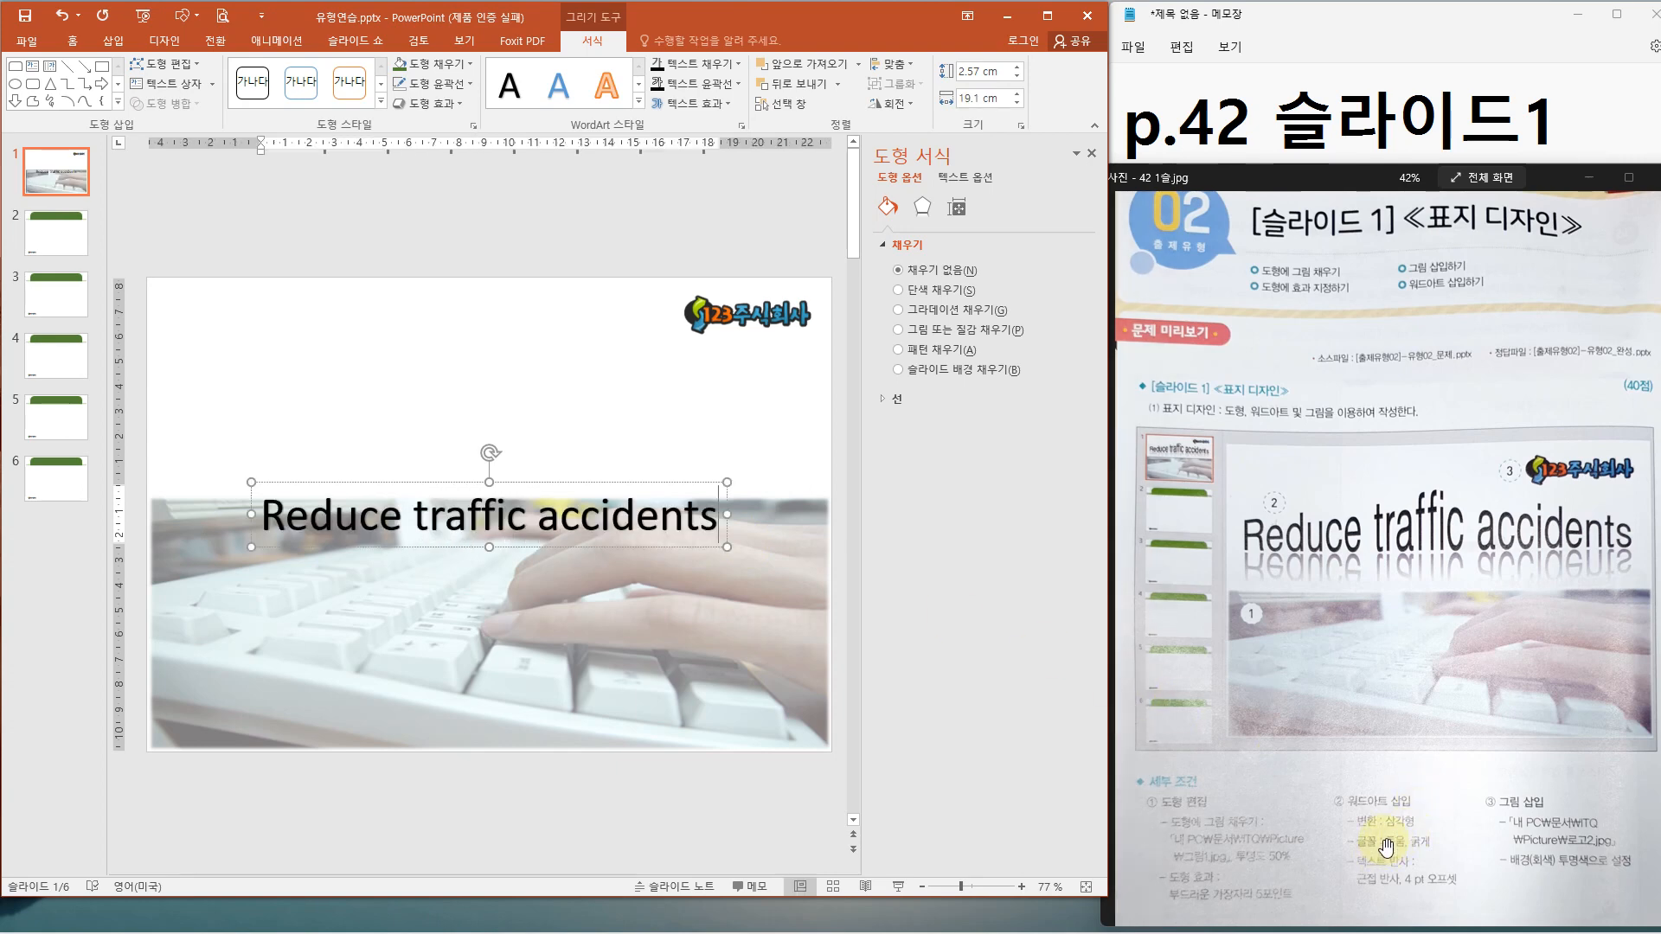
Step: Remove the text shadow from the whole WordArt title and set its font to 돋움
{"action": "left_click", "coordinate": [595, 485]}
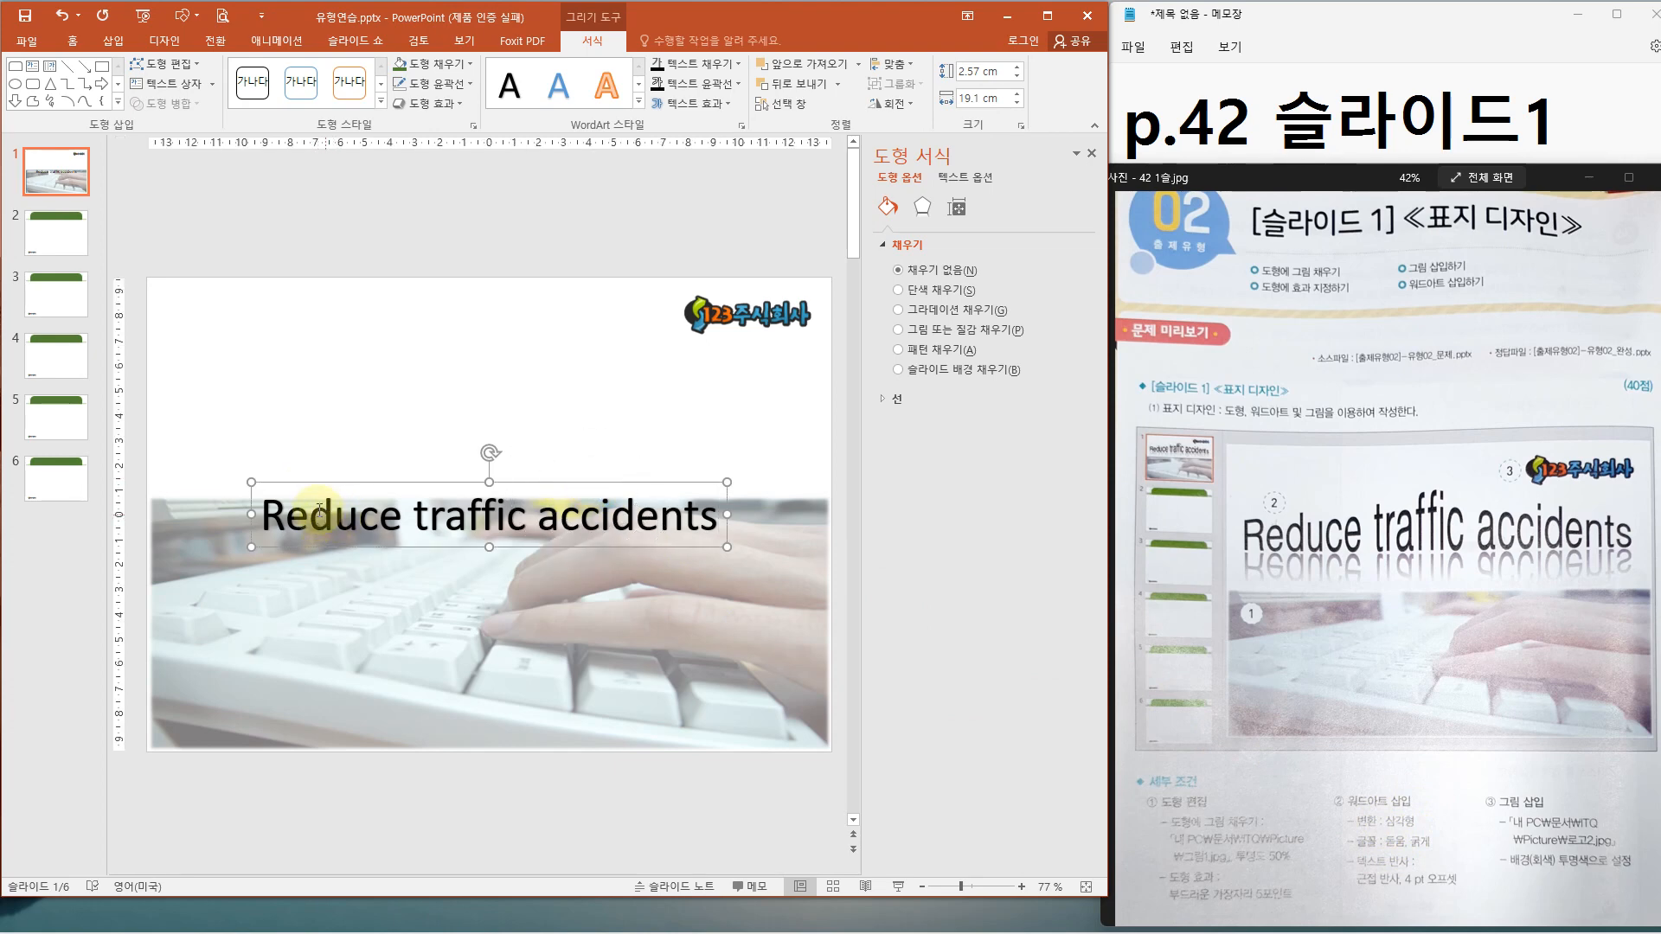
{"action": "left_click", "coordinate": [76, 40]}
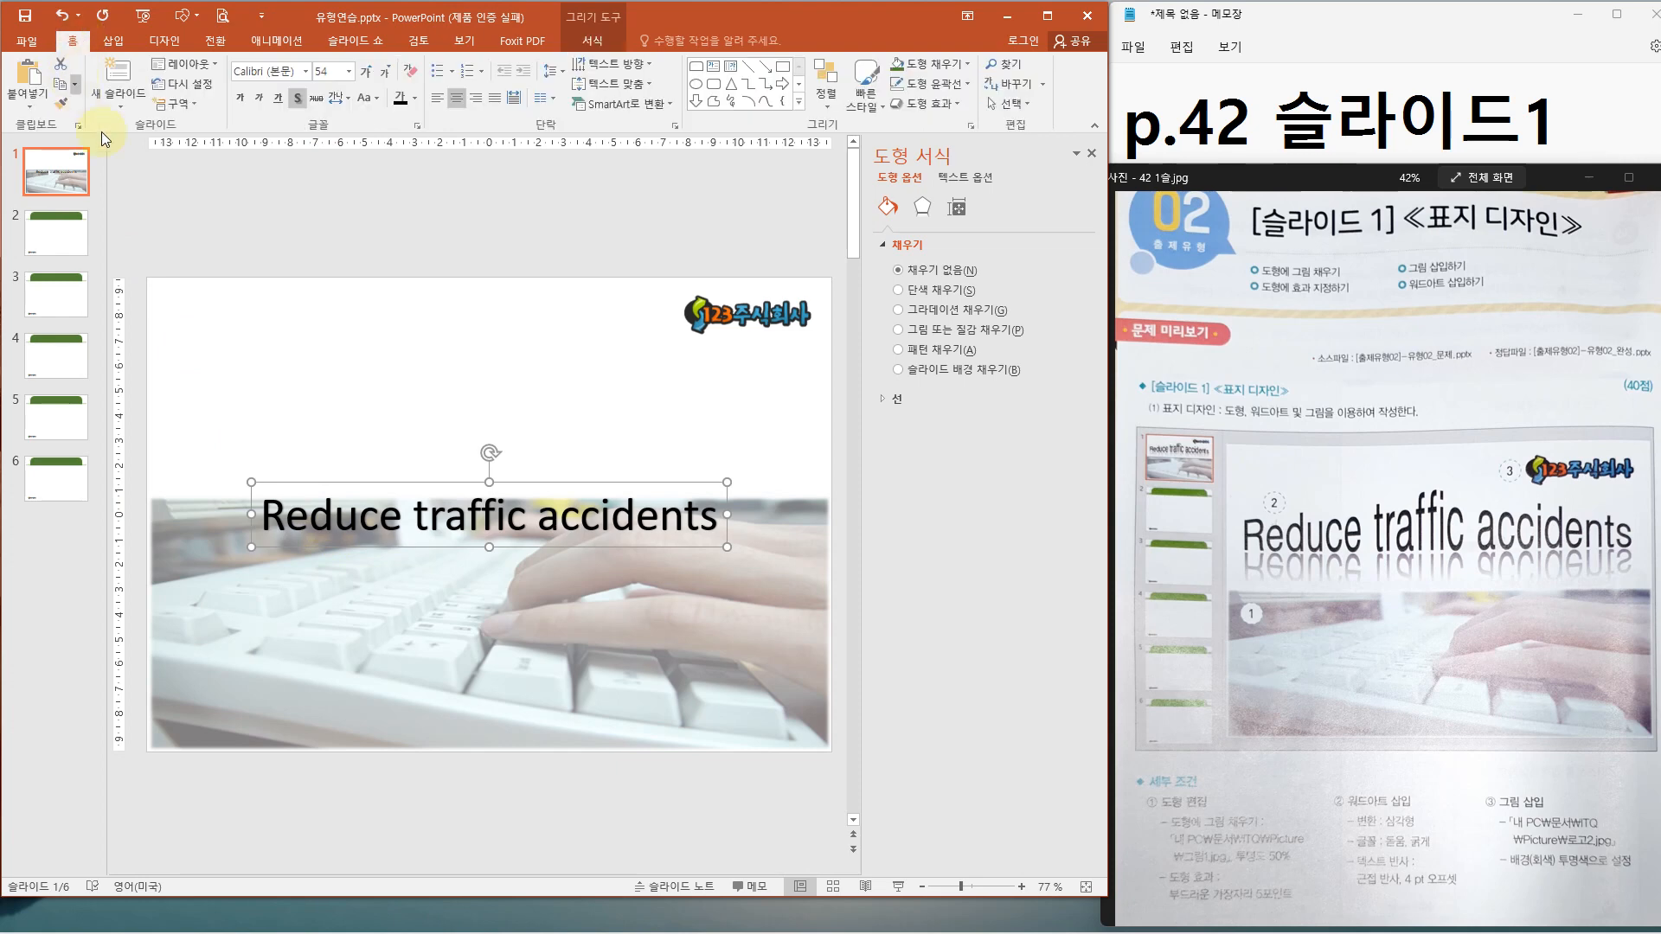
{"action": "left_click", "coordinate": [297, 101]}
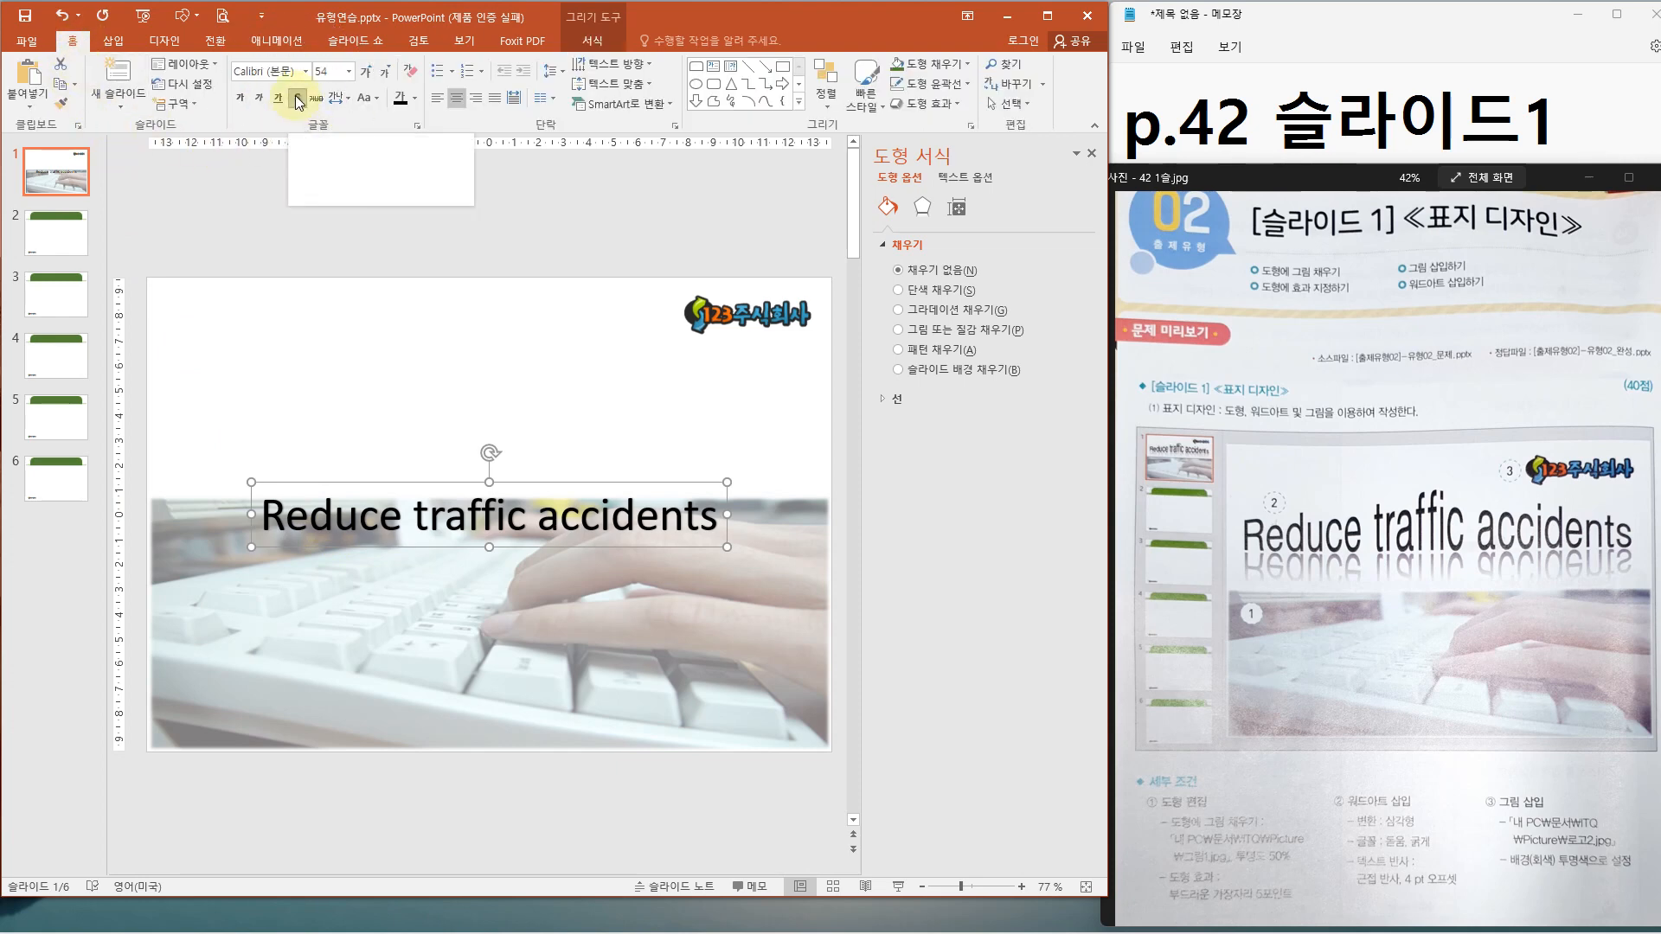
{"action": "left_click", "coordinate": [298, 101]}
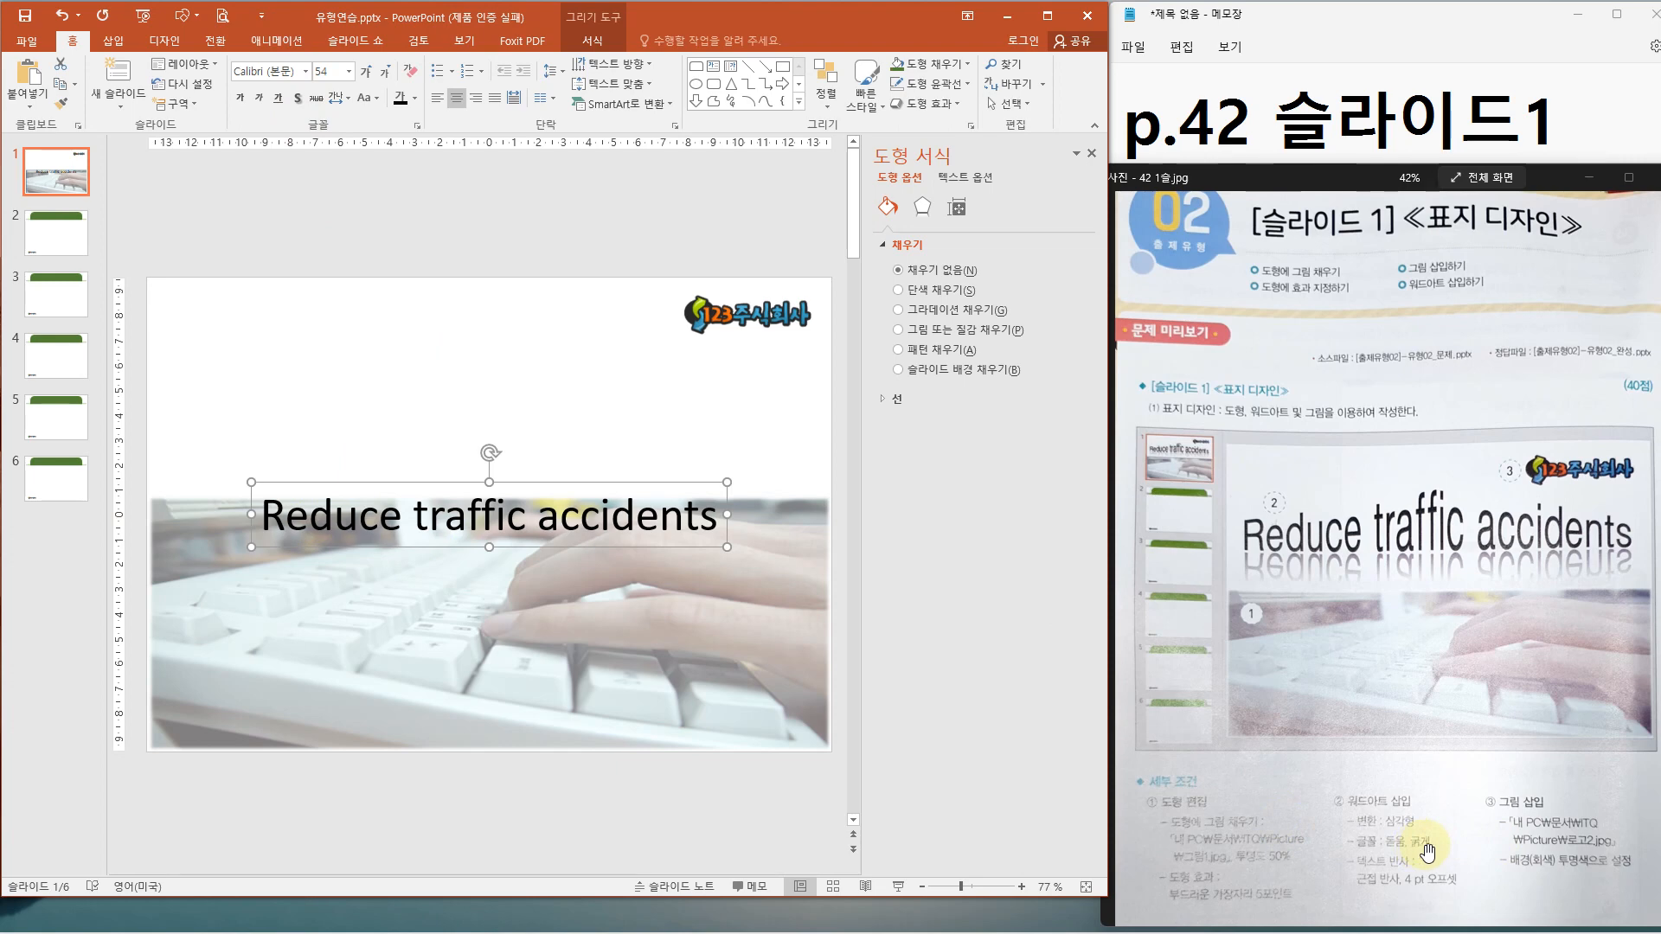
{"action": "left_click", "coordinate": [308, 69]}
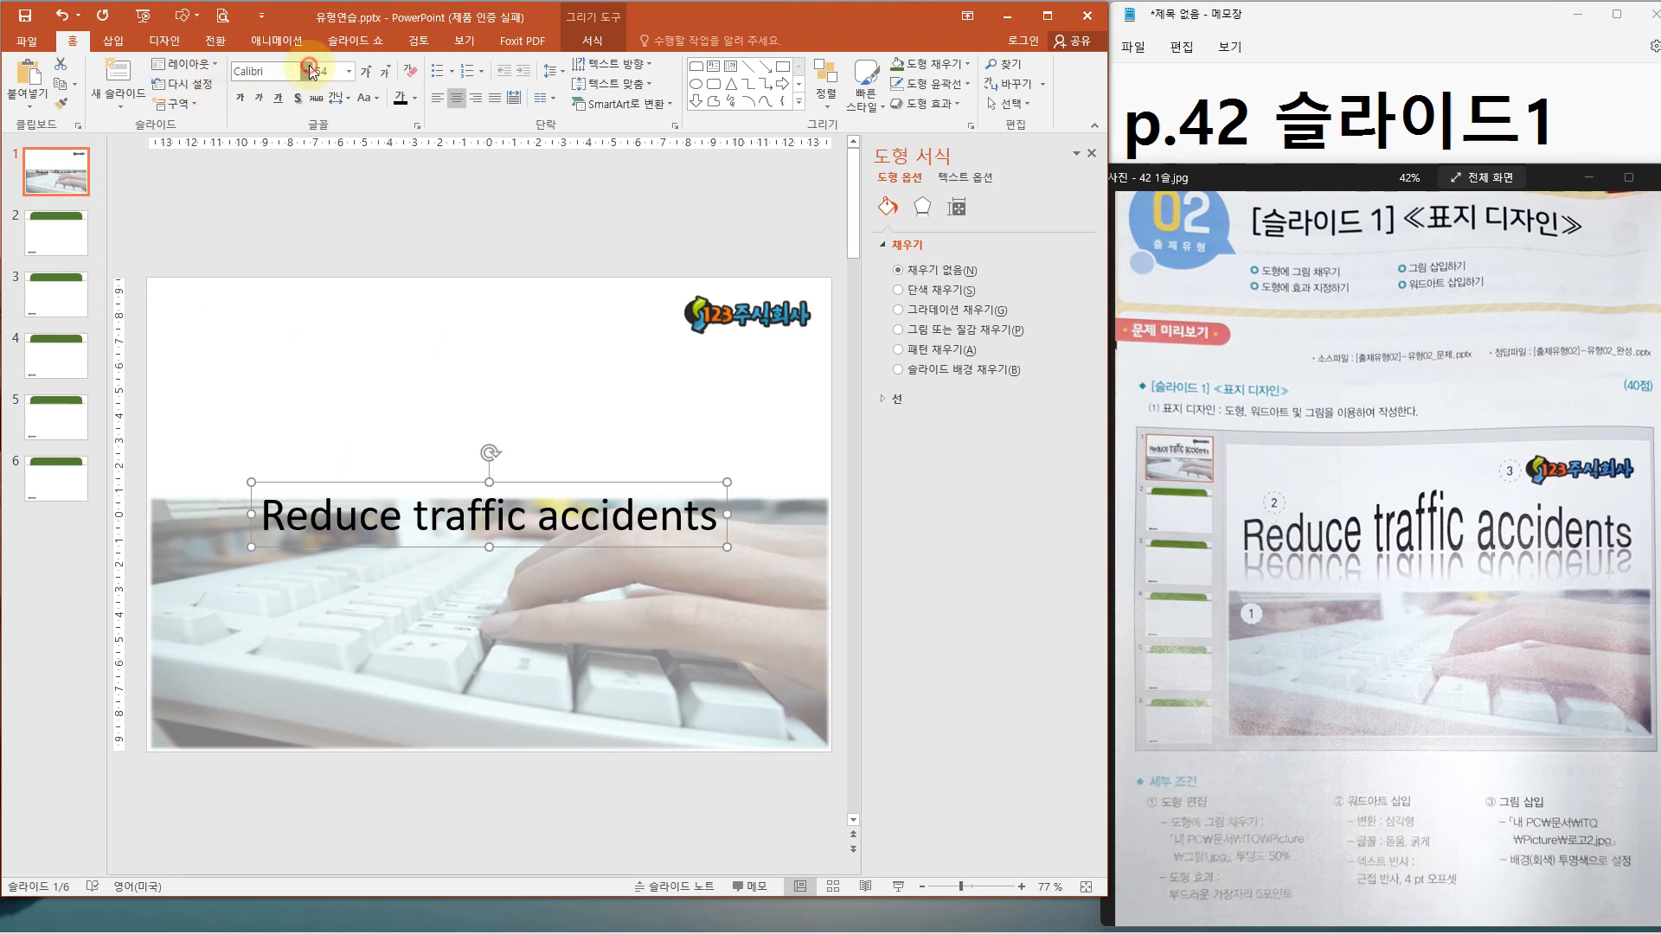
{"action": "left_click", "coordinate": [273, 215]}
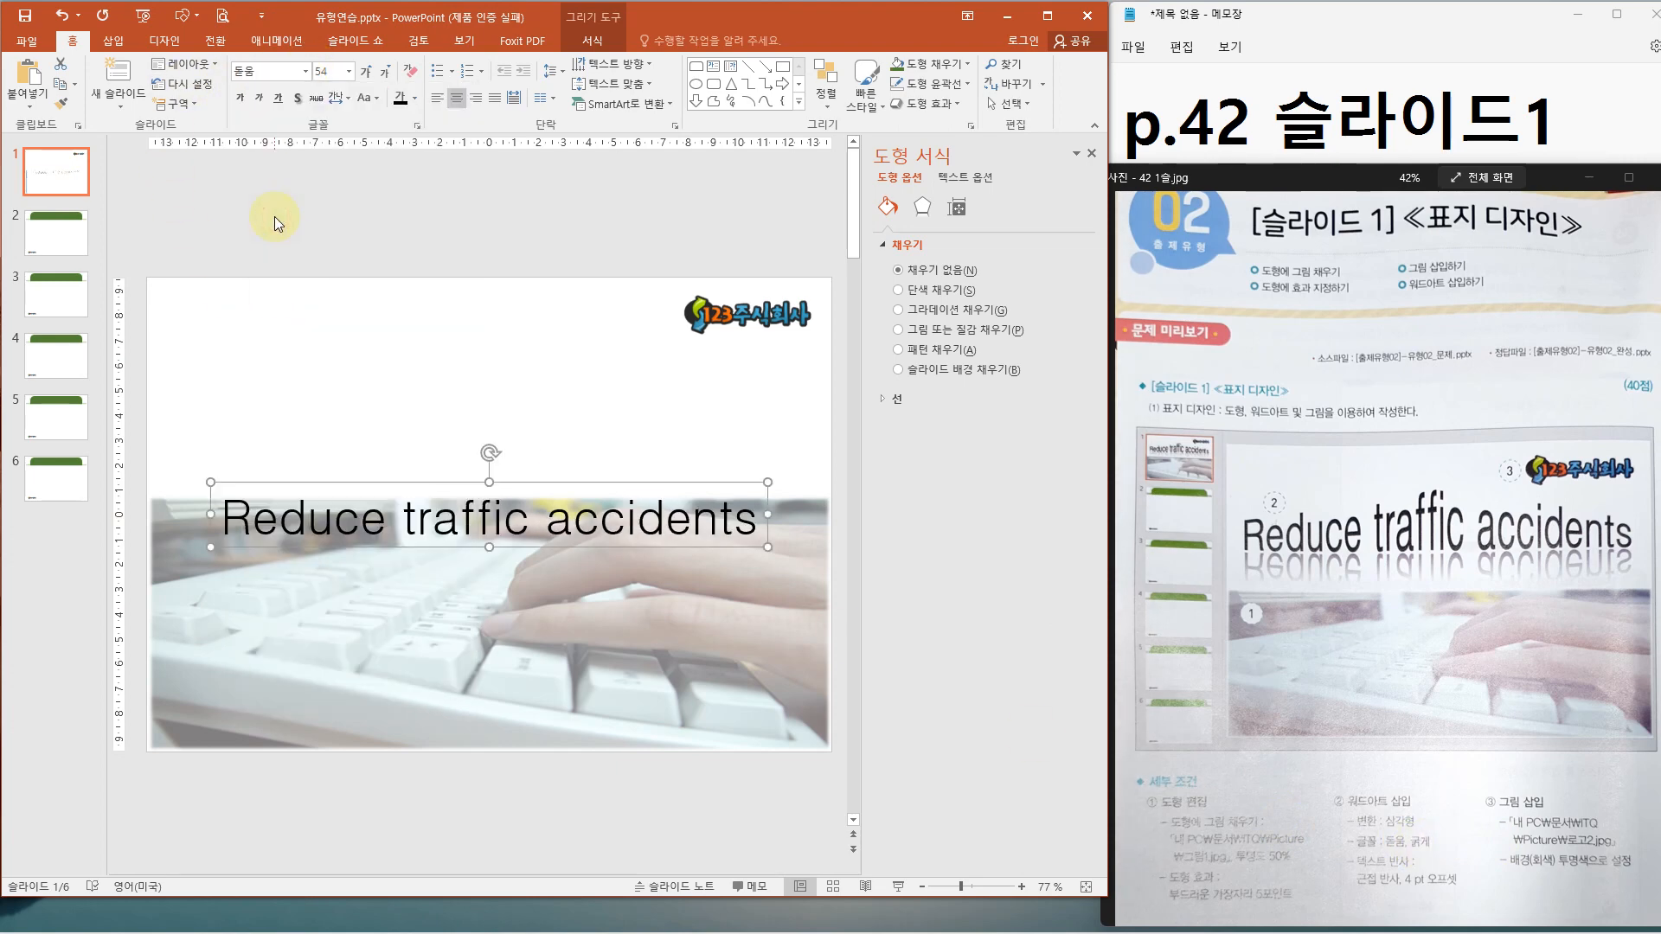
Step: Make the WordArt title bold and apply the triangle (삼각형) text transform to it
{"action": "left_click", "coordinate": [242, 101]}
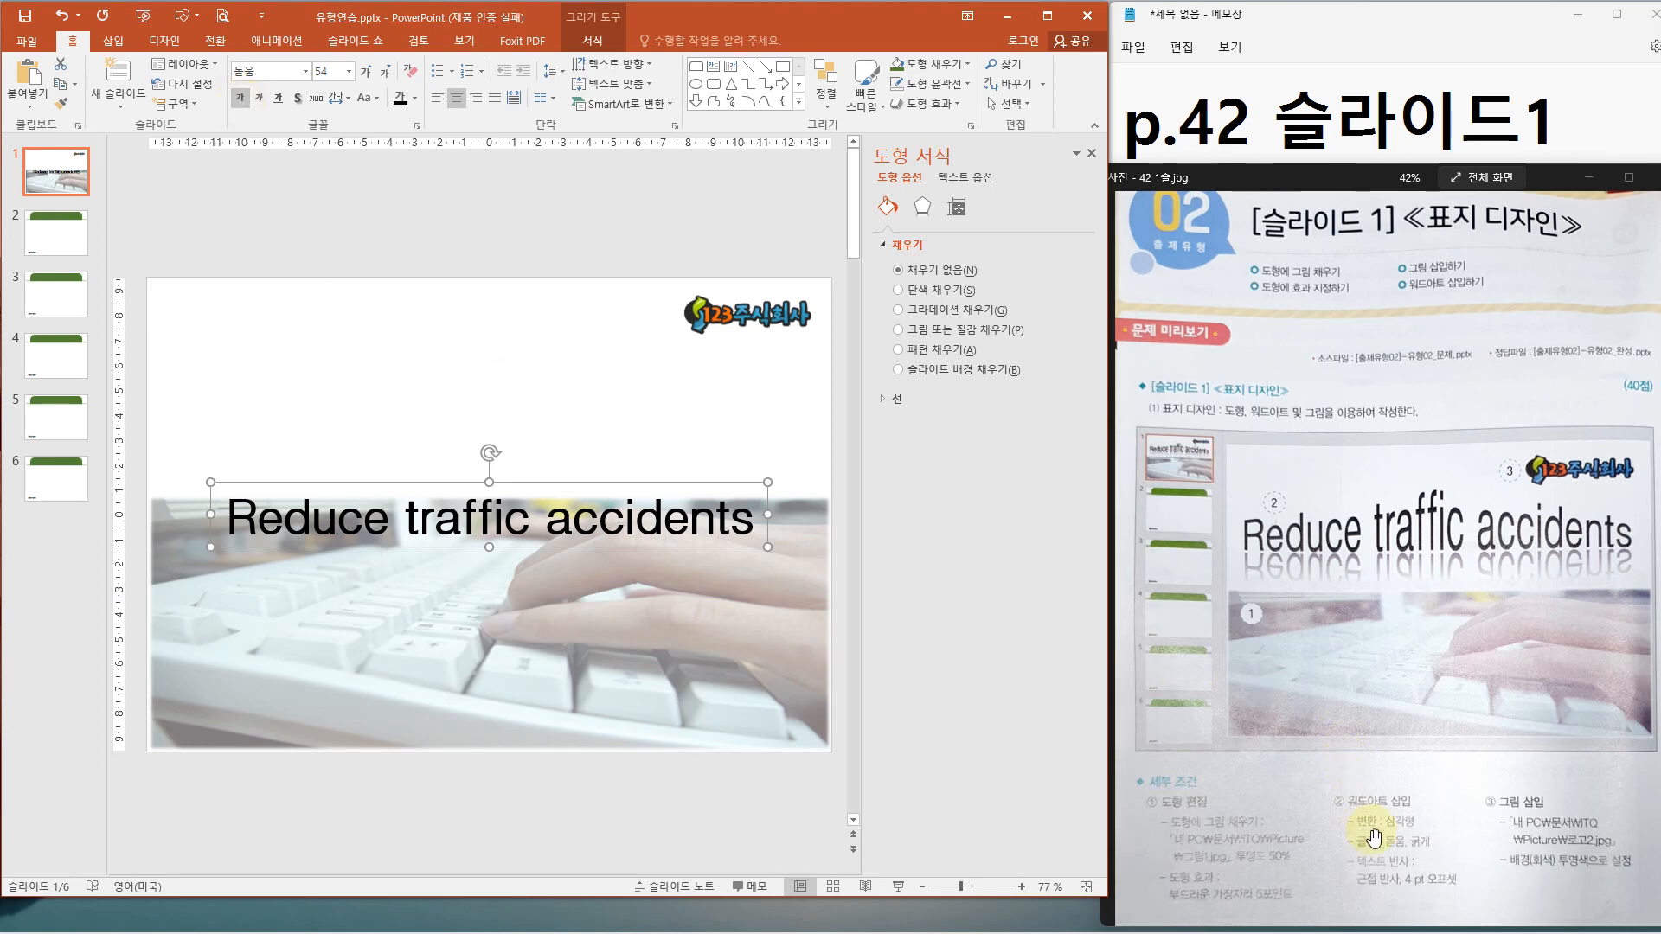
{"action": "left_click_drag", "start_coordinate": [1342, 807], "coordinate": [1433, 836]}
{"action": "mouse_move", "coordinate": [1235, 528]}
{"action": "left_mouse_down"}
{"action": "mouse_move", "coordinate": [1428, 486]}
{"action": "mouse_move", "coordinate": [1619, 532]}
{"action": "mouse_move", "coordinate": [1631, 553]}
{"action": "mouse_move", "coordinate": [1243, 558]}
{"action": "left_mouse_up"}
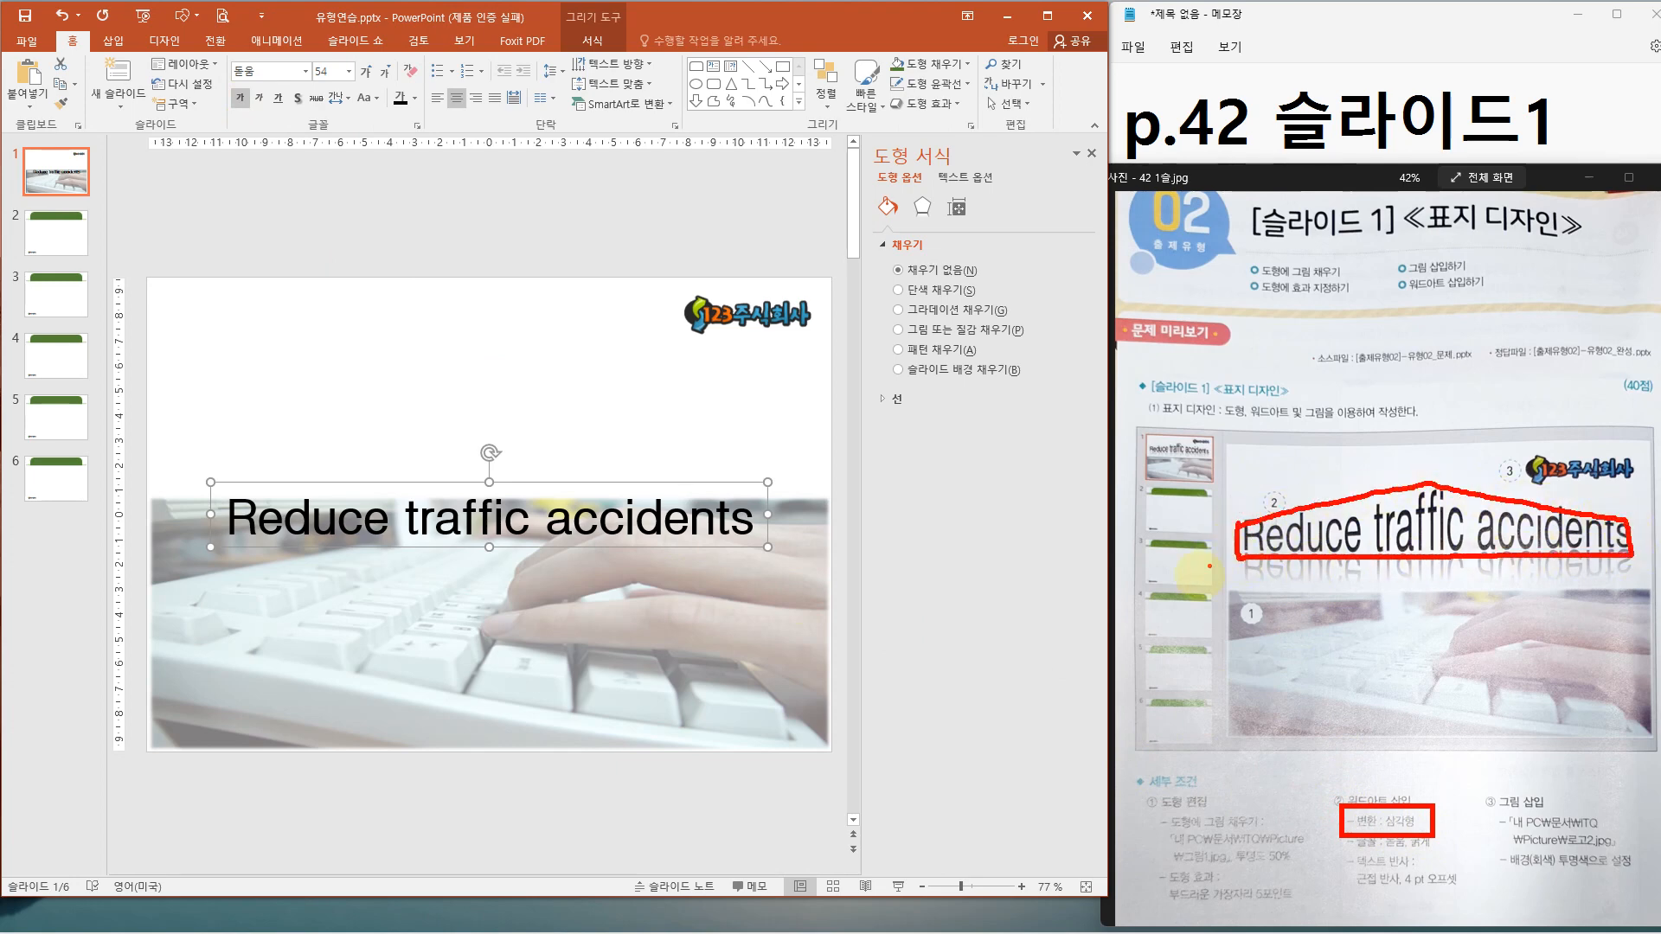
{"action": "key", "text": "Escape"}
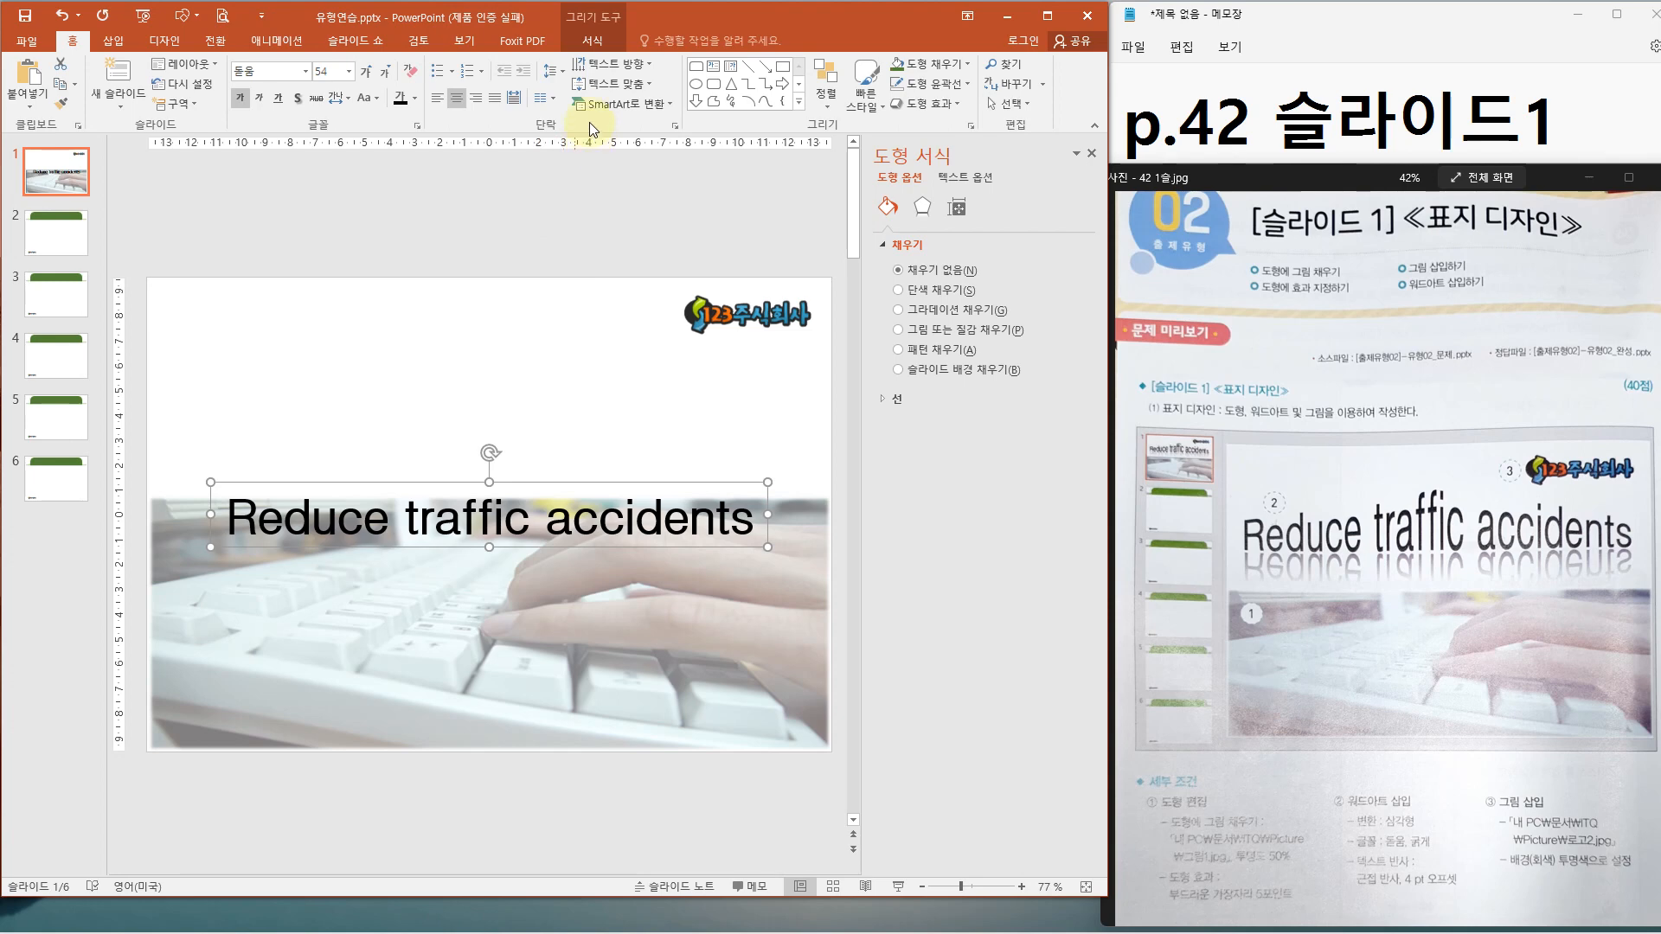
{"action": "left_click", "coordinate": [597, 45]}
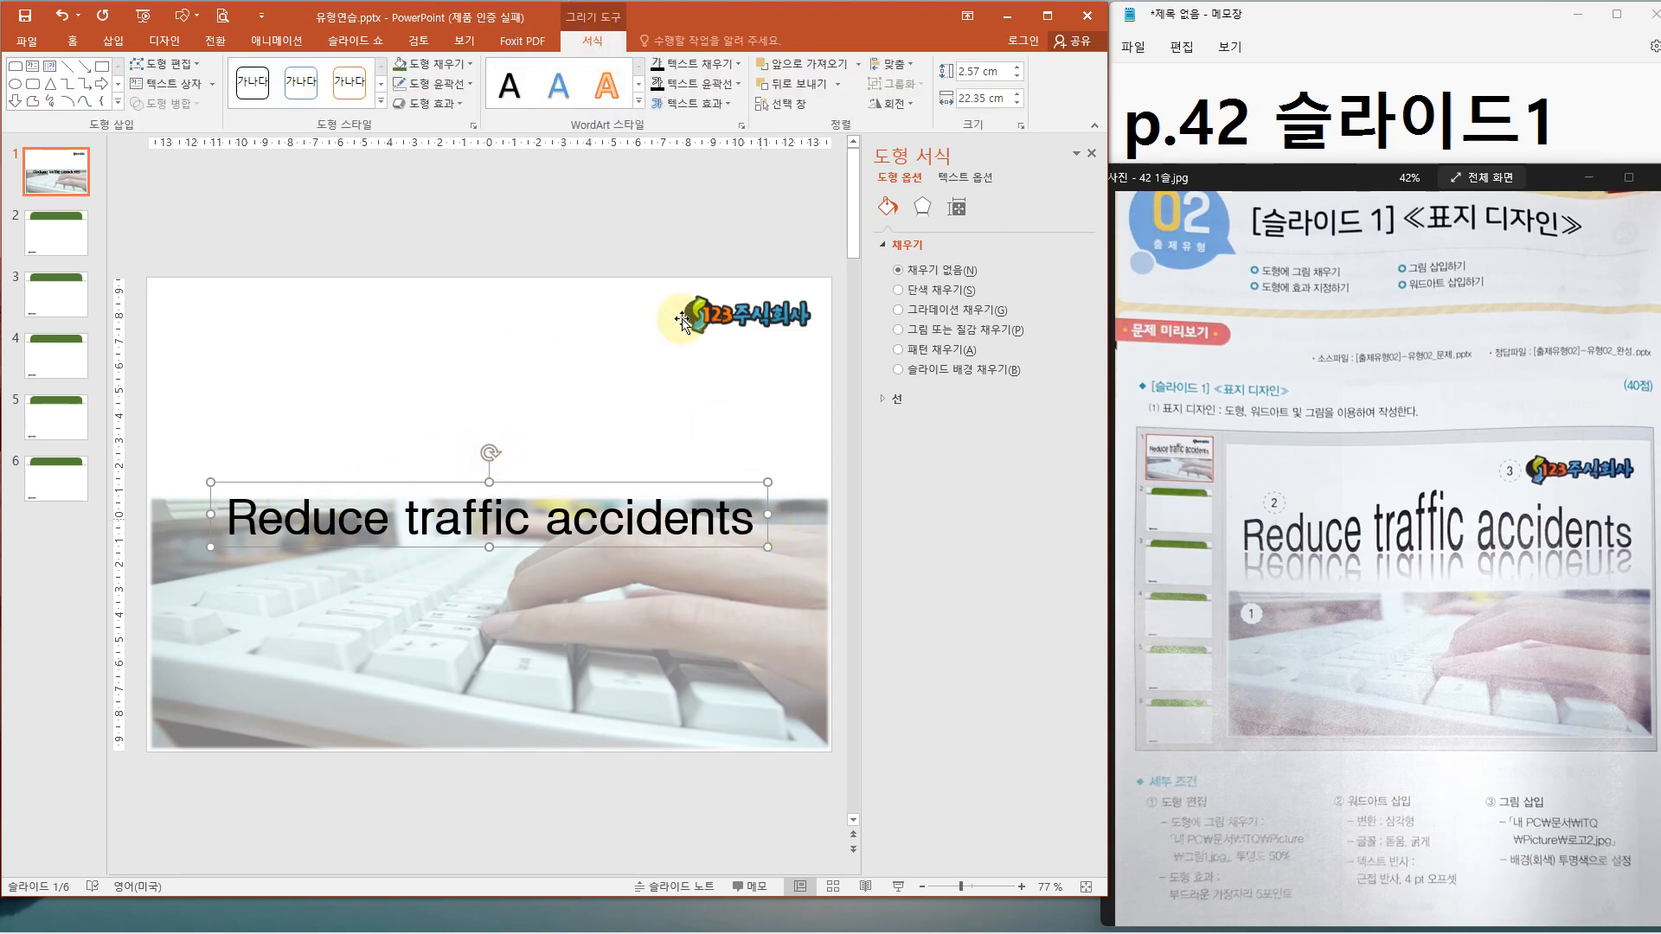
{"action": "left_click", "coordinate": [702, 103]}
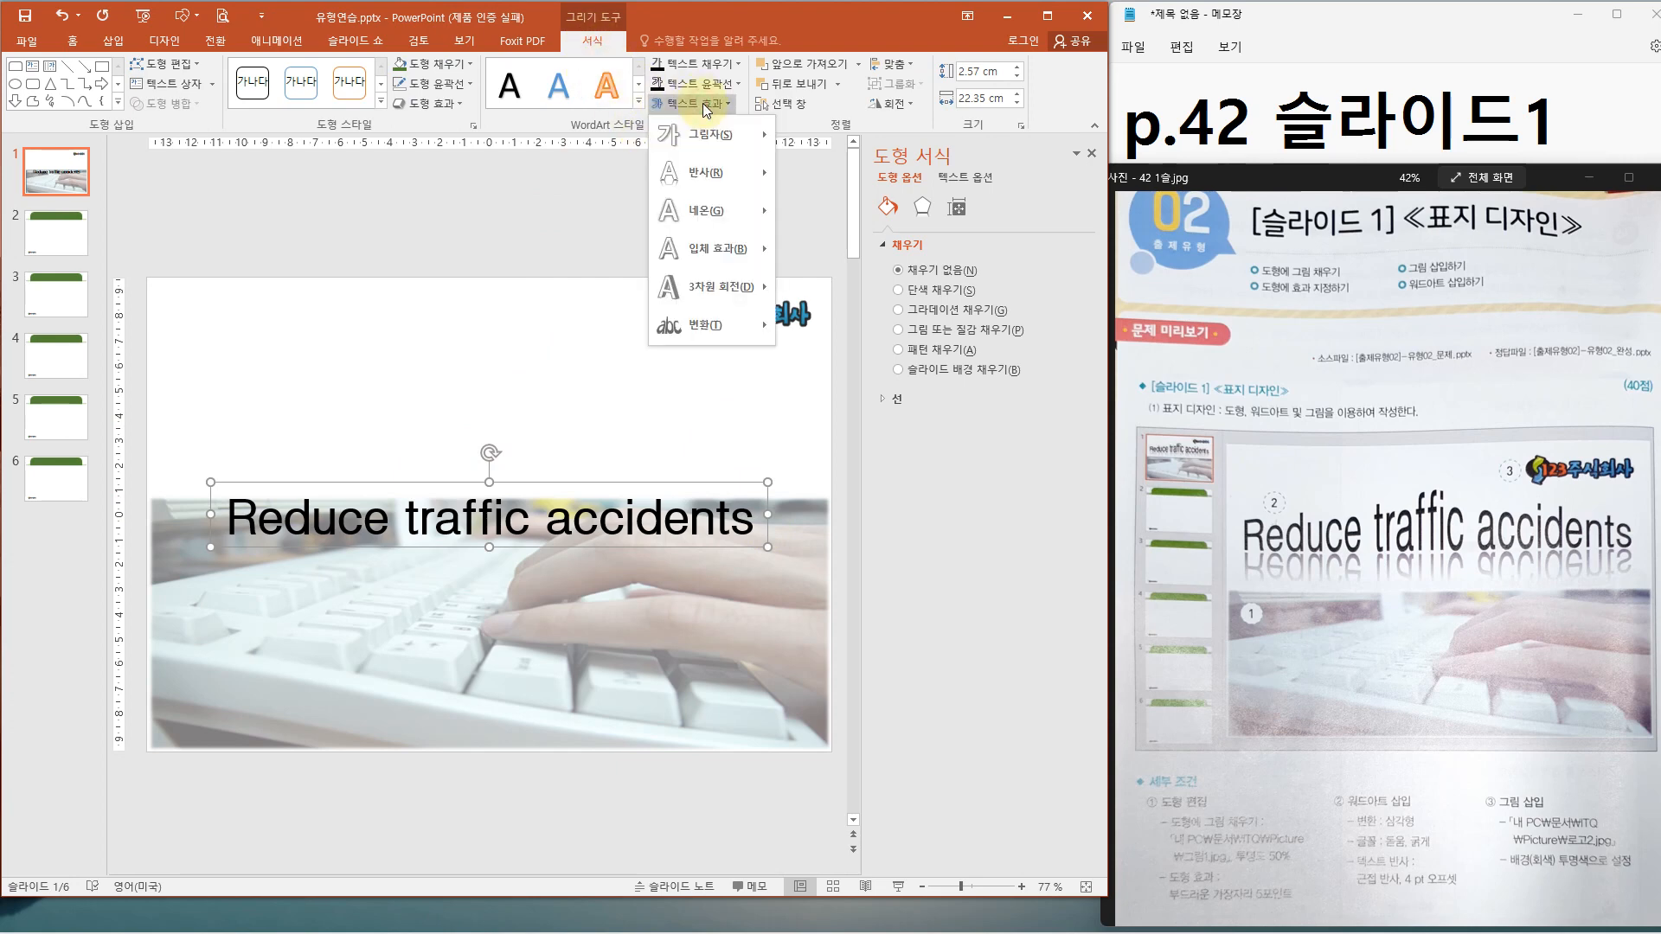
{"action": "mouse_move", "coordinate": [713, 330]}
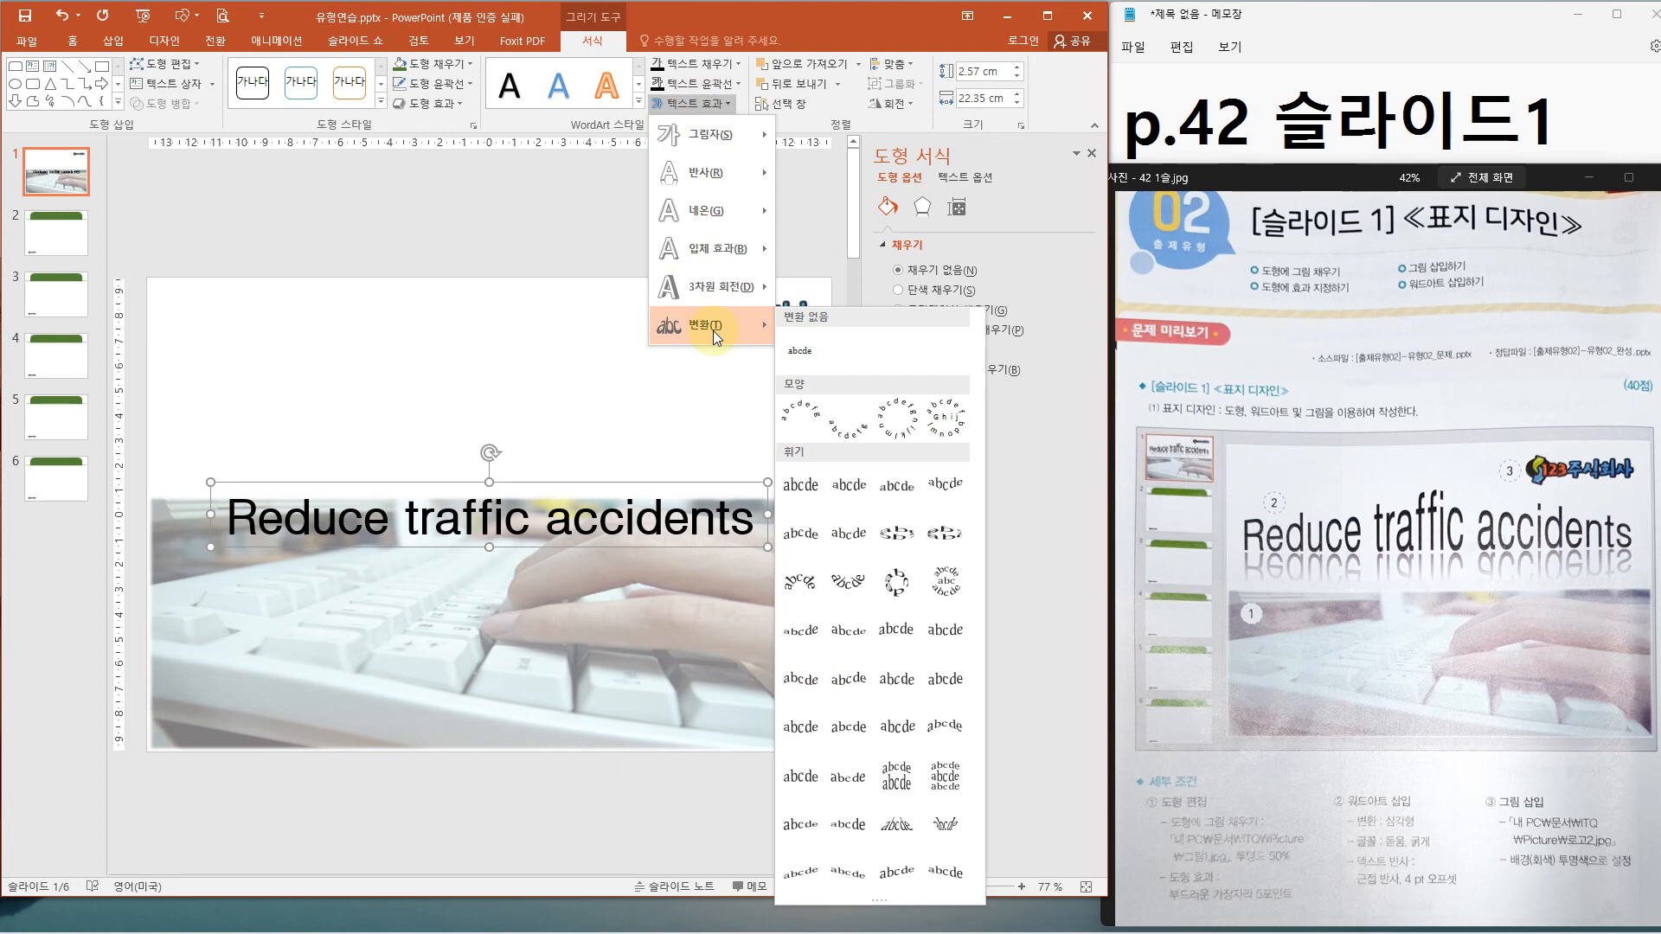
{"action": "left_click", "coordinate": [898, 490]}
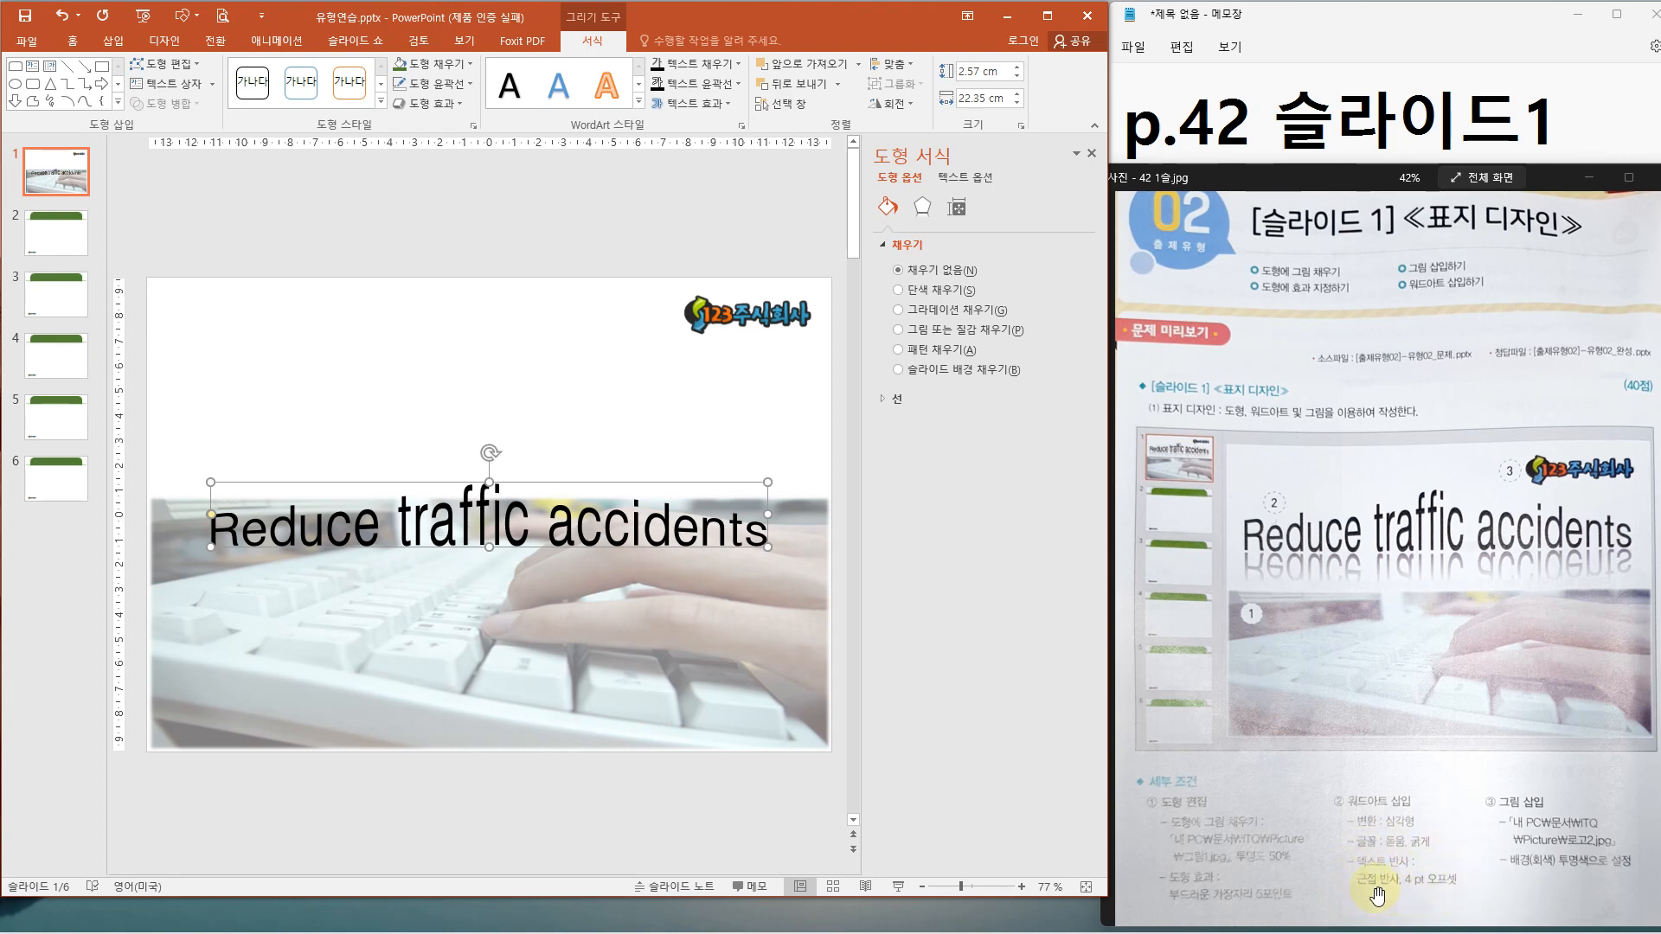
Step: Apply the close reflection with 4 pt offset (근접 반사, 4 pt 오프셋) to the WordArt title
{"action": "left_click", "coordinate": [689, 104]}
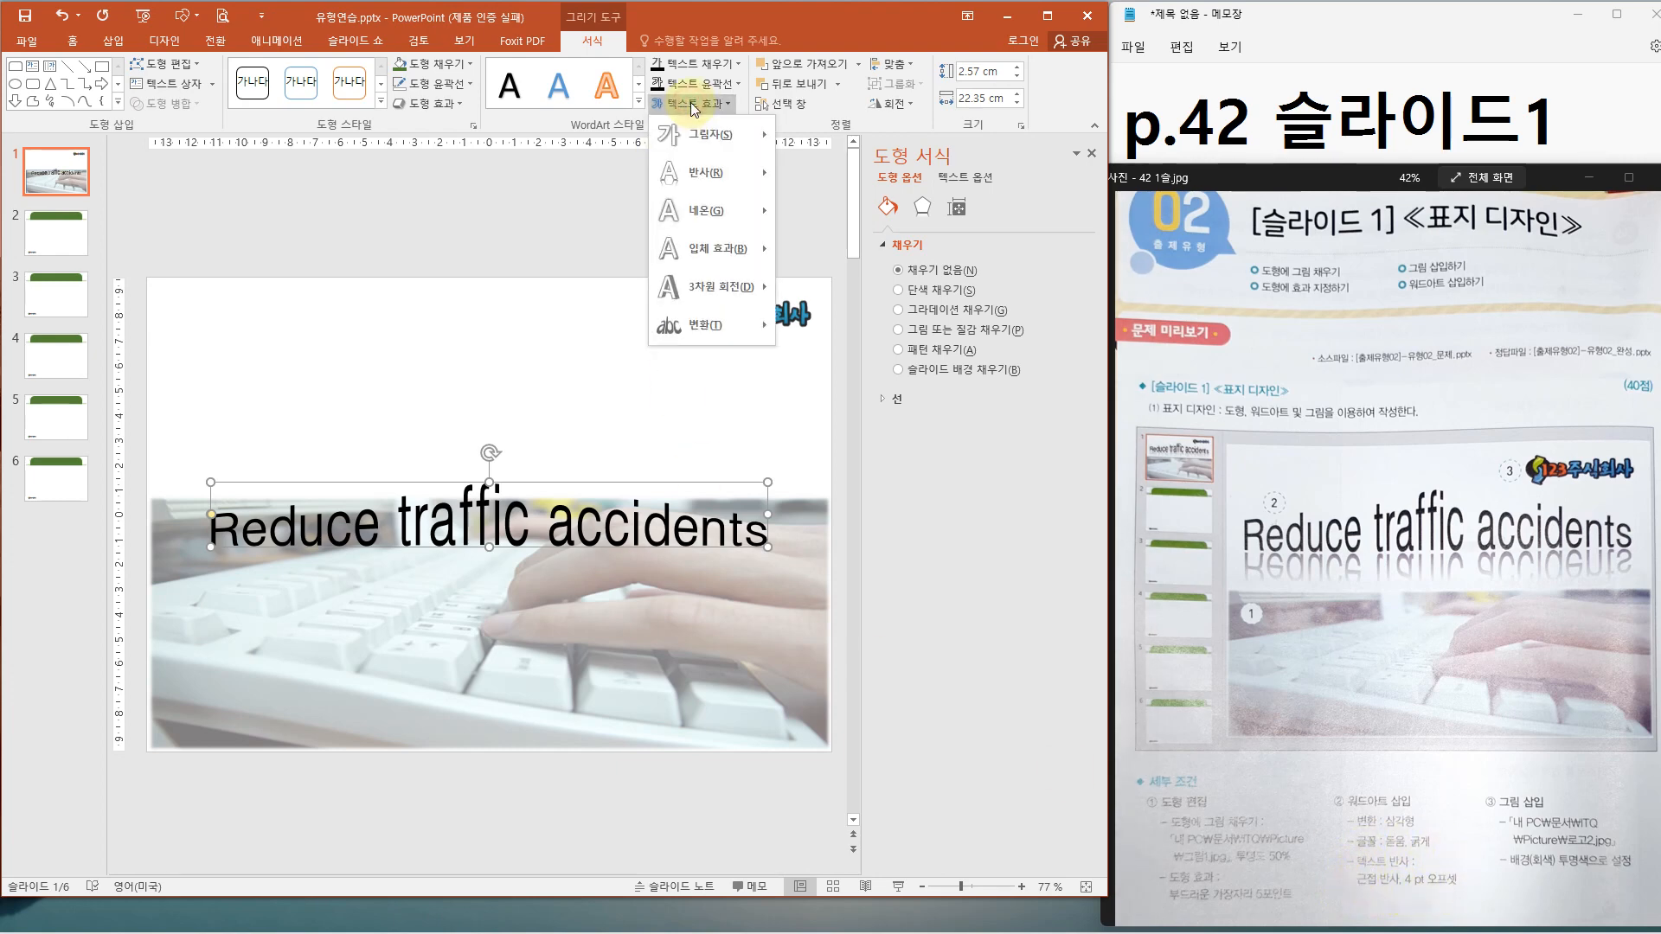
{"action": "mouse_move", "coordinate": [694, 164]}
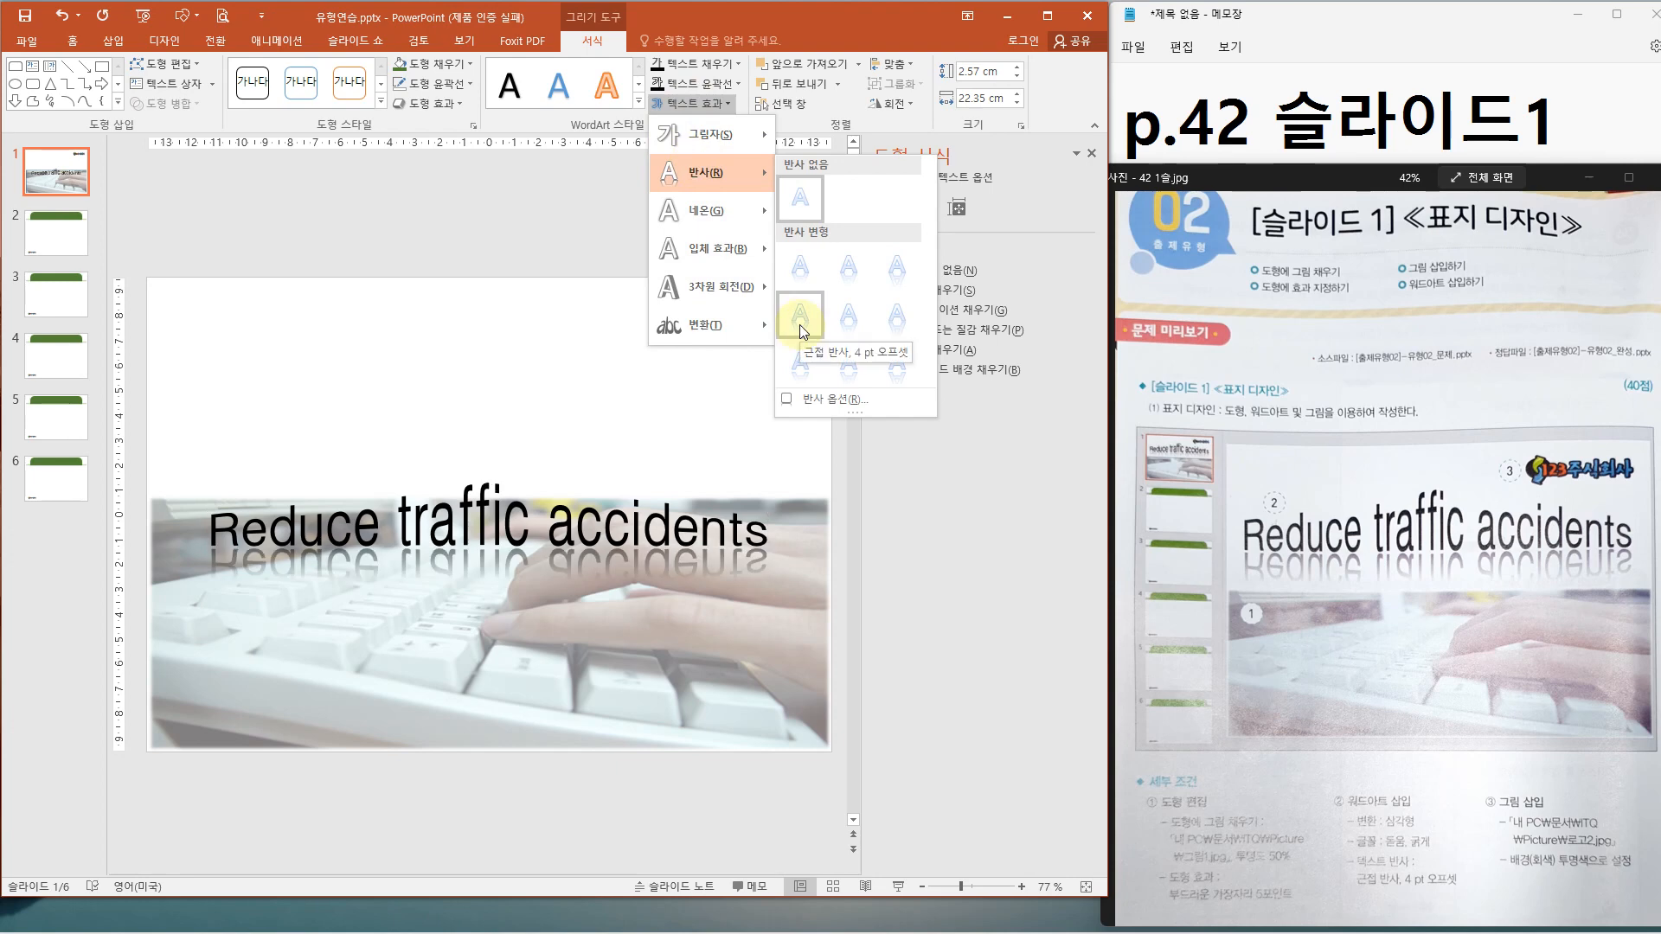
{"action": "left_click", "coordinate": [800, 325]}
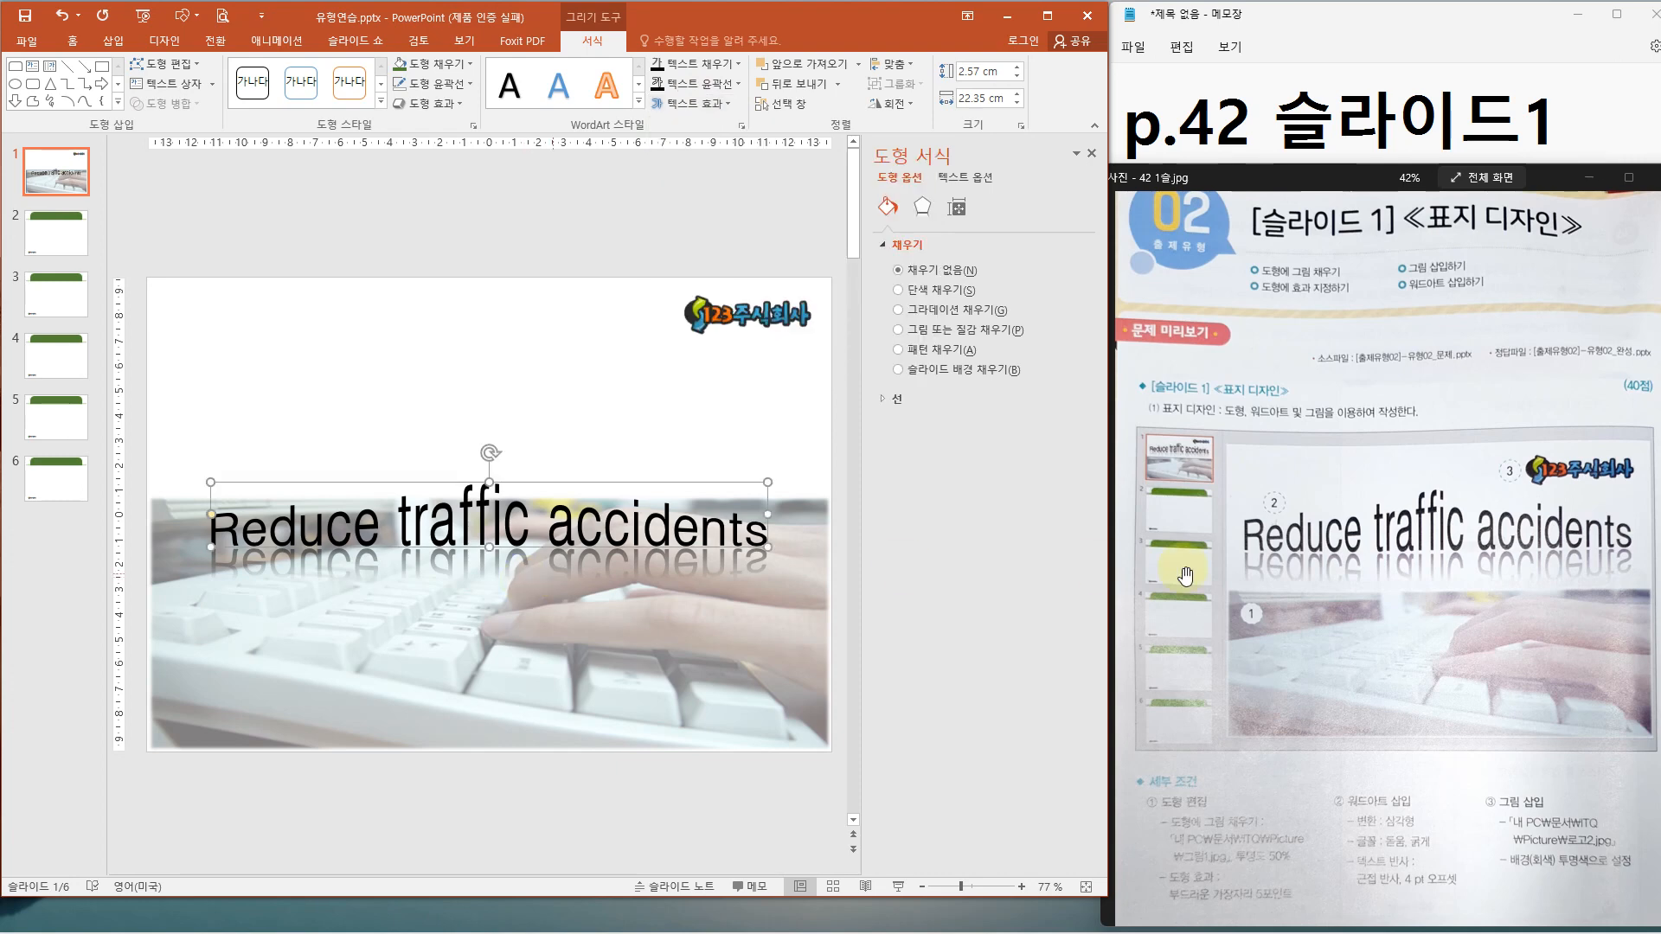
Step: Move the WordArt title into the white area above the picture and enlarge it to about 25.46 cm wide and 4.17 cm high
{"action": "mouse_move", "coordinate": [1236, 500]}
{"action": "left_mouse_down"}
{"action": "mouse_move", "coordinate": [1235, 571]}
{"action": "mouse_move", "coordinate": [1272, 539]}
{"action": "mouse_move", "coordinate": [1638, 542]}
{"action": "mouse_move", "coordinate": [1639, 561]}
{"action": "left_mouse_up"}
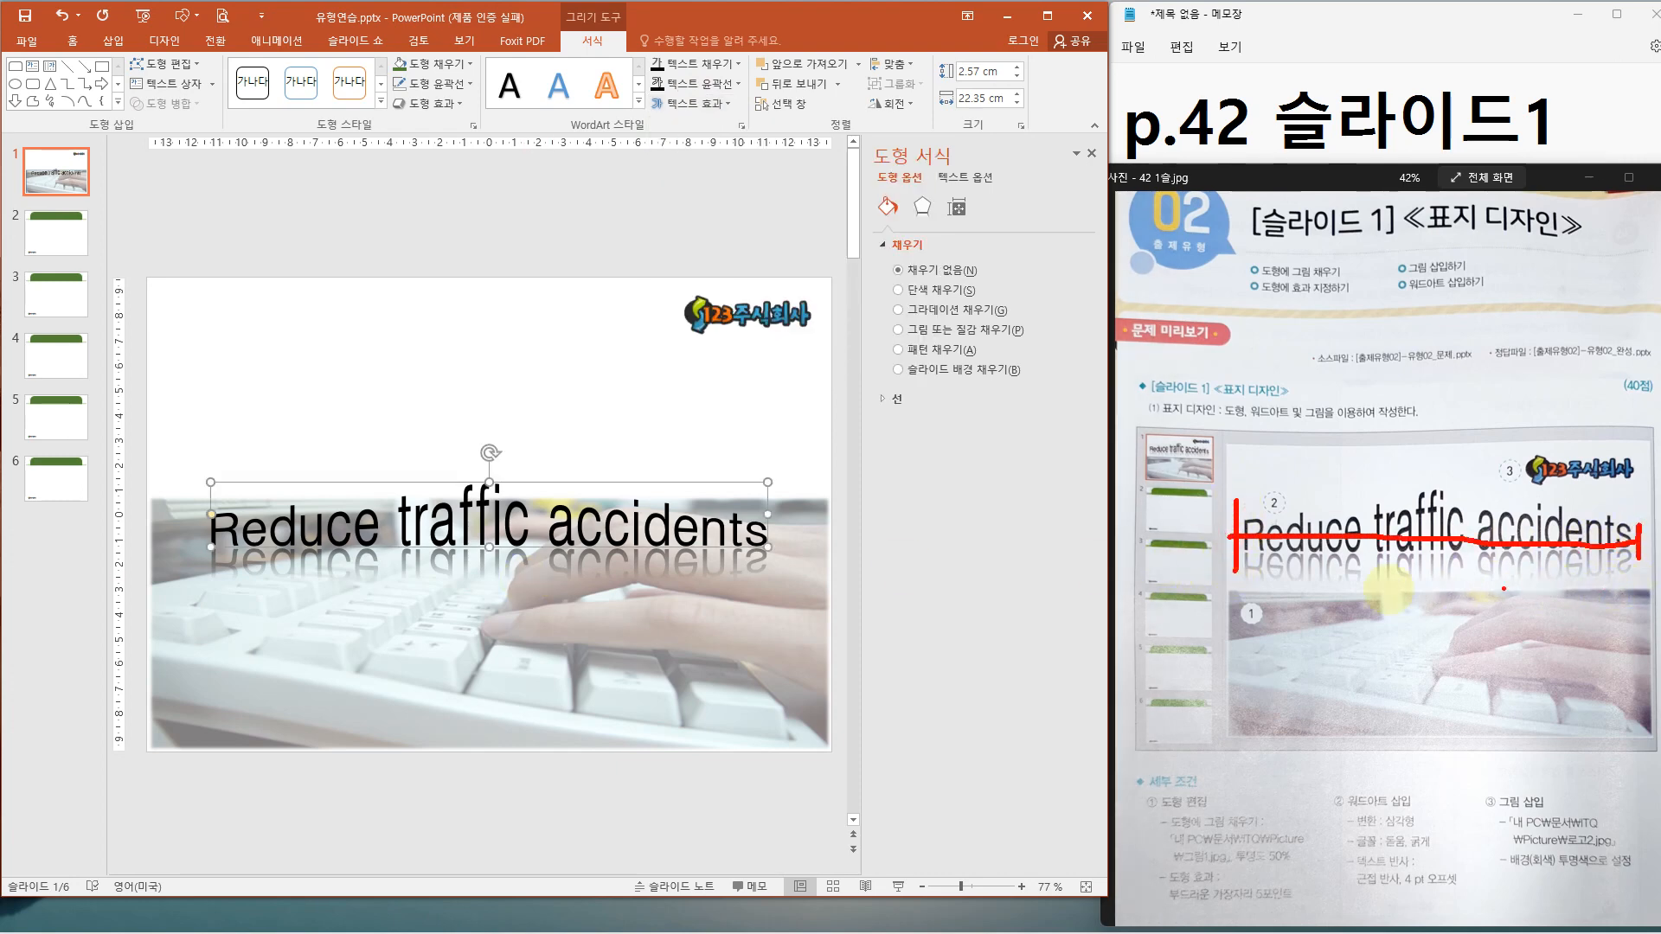
{"action": "key", "text": "Escape"}
{"action": "left_click_drag", "start_coordinate": [430, 485], "coordinate": [391, 367]}
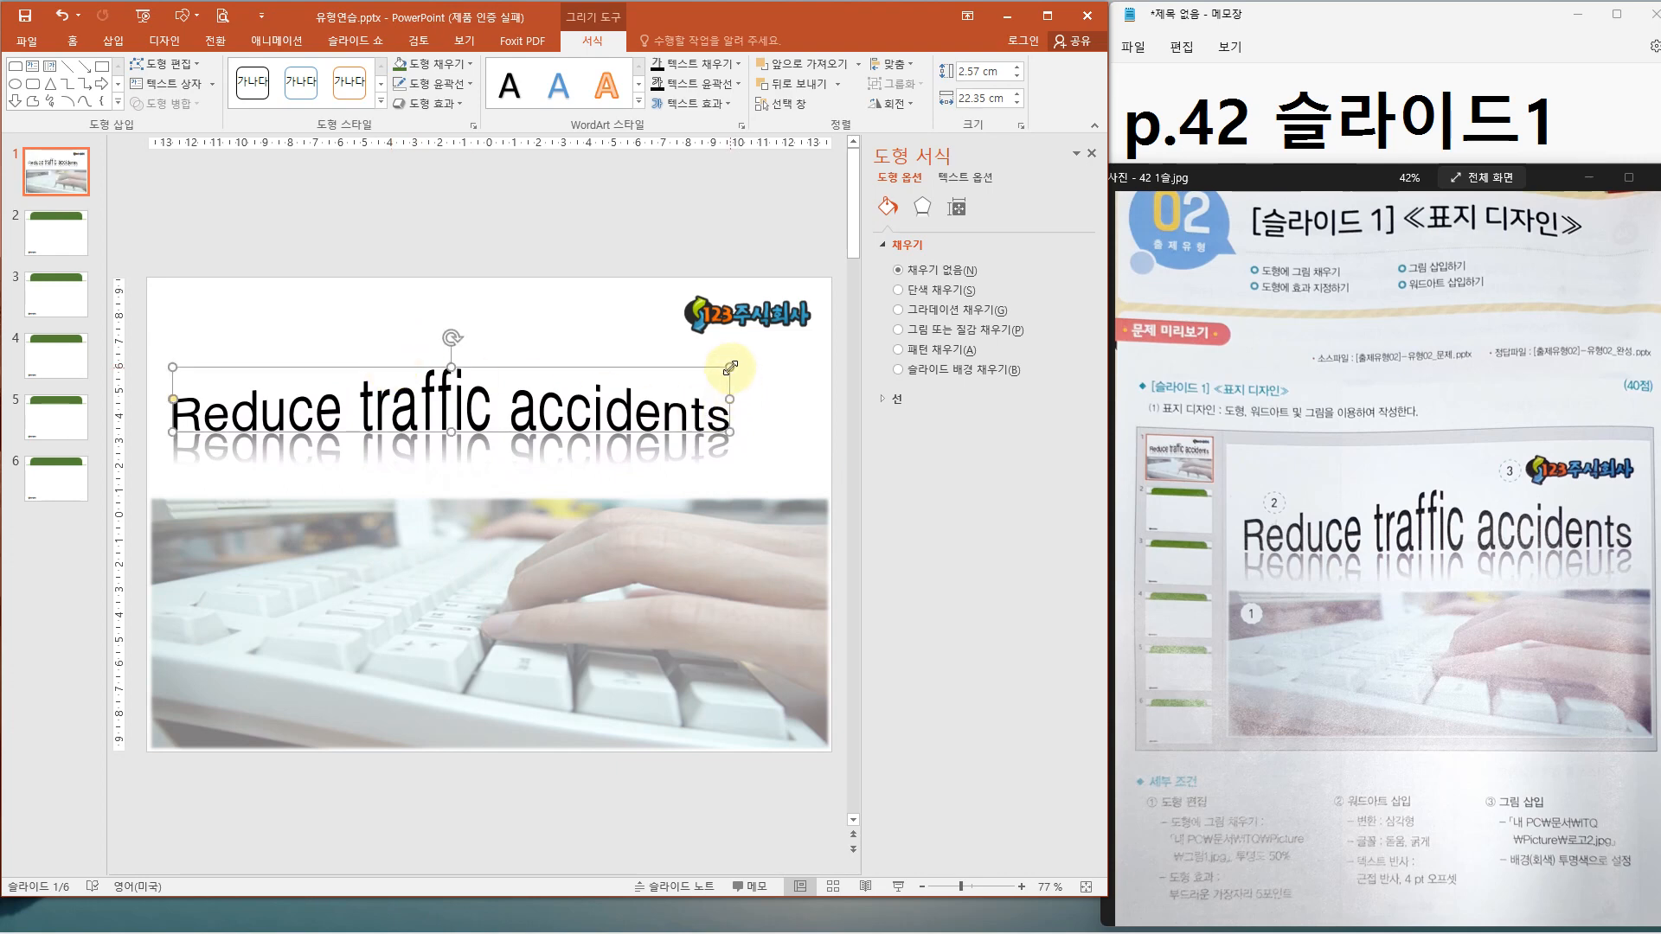
{"action": "left_click_drag", "start_coordinate": [730, 400], "coordinate": [809, 408]}
{"action": "left_click_drag", "start_coordinate": [488, 431], "coordinate": [486, 444]}
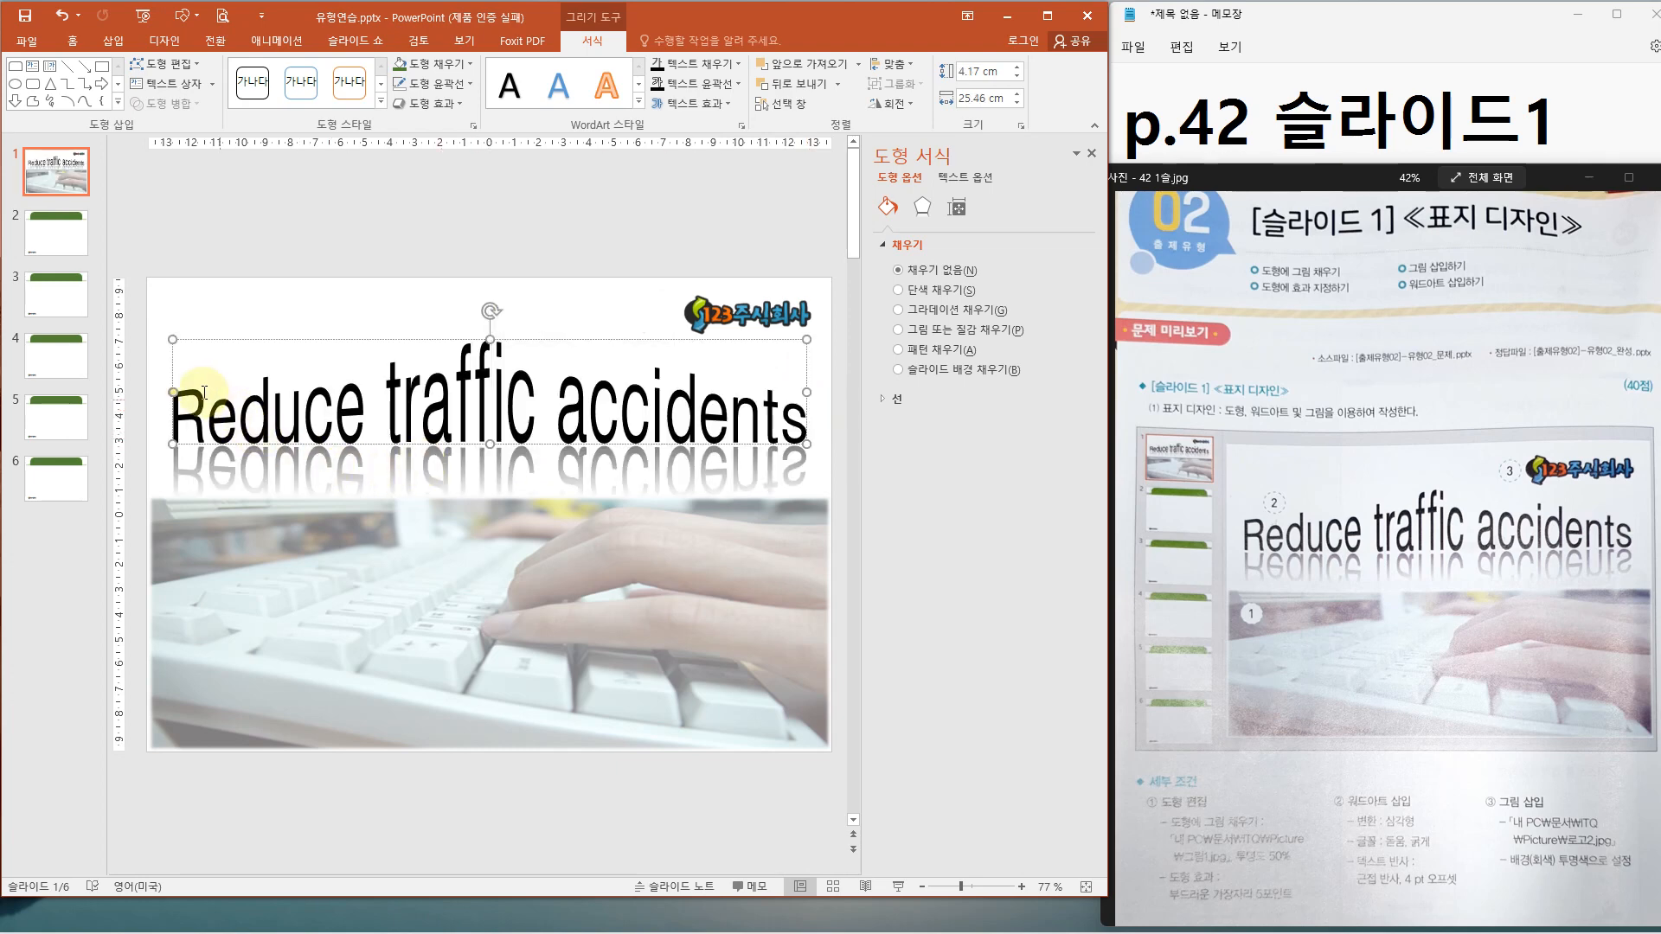
Step: Nudge the WordArt title slightly to the left on the slide, deselect it, and select it again as a whole object
{"action": "left_click", "coordinate": [536, 339]}
{"action": "key", "text": "ctrl+Left"}
{"action": "key", "text": "ctrl+Left"}
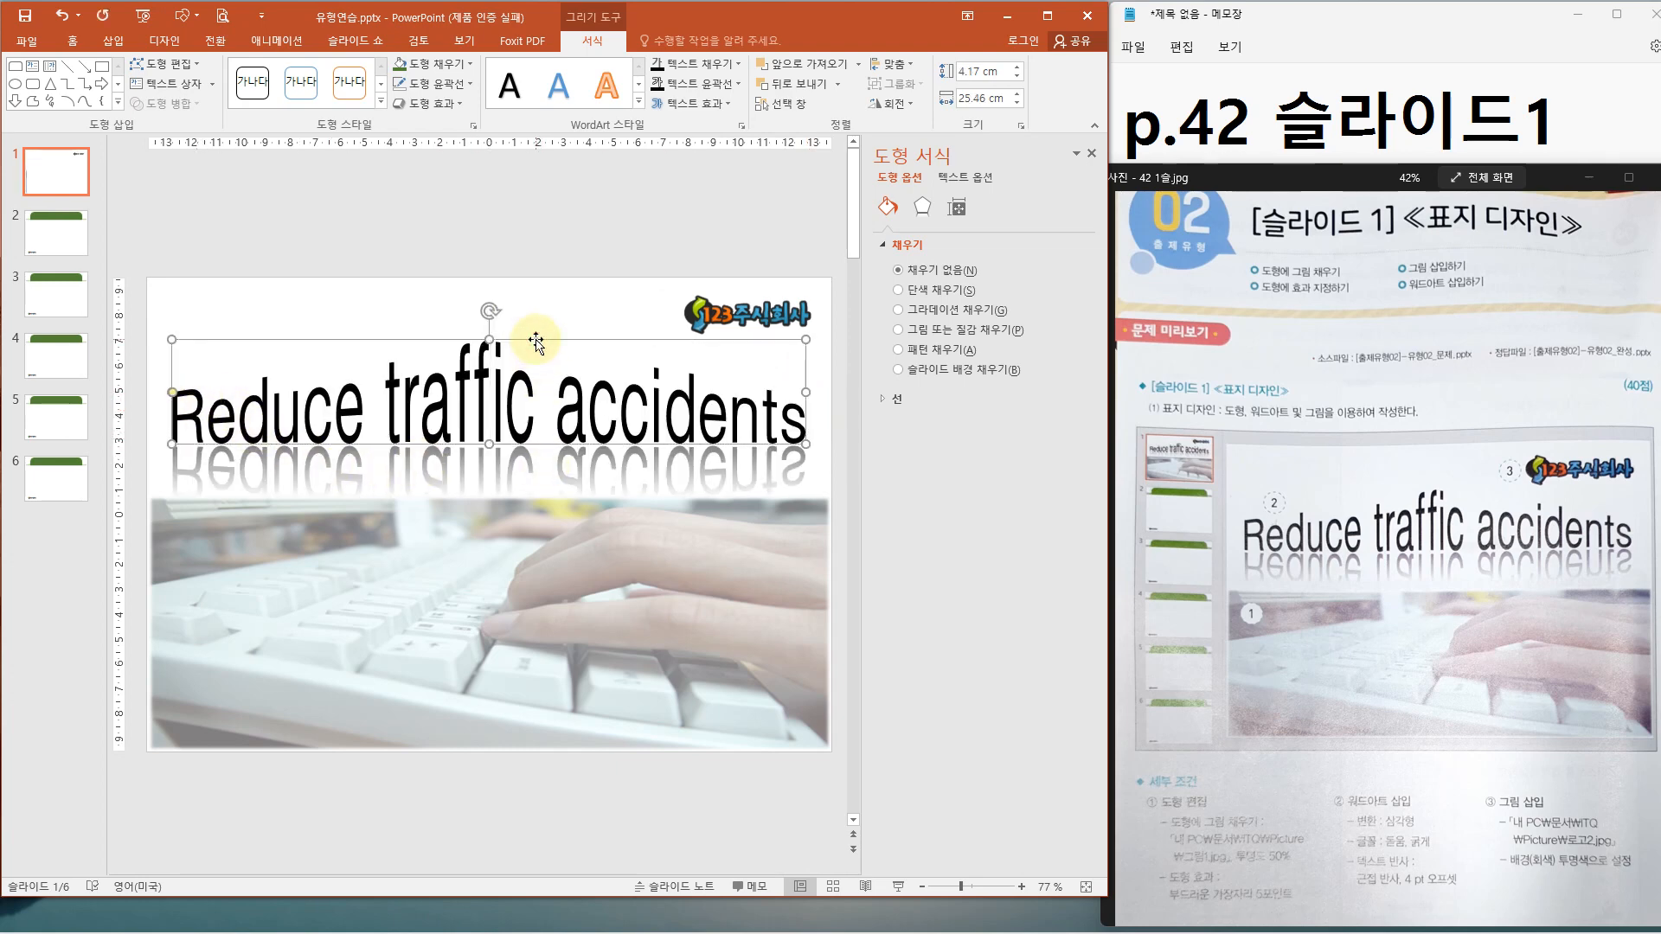
{"action": "left_click", "coordinate": [555, 311]}
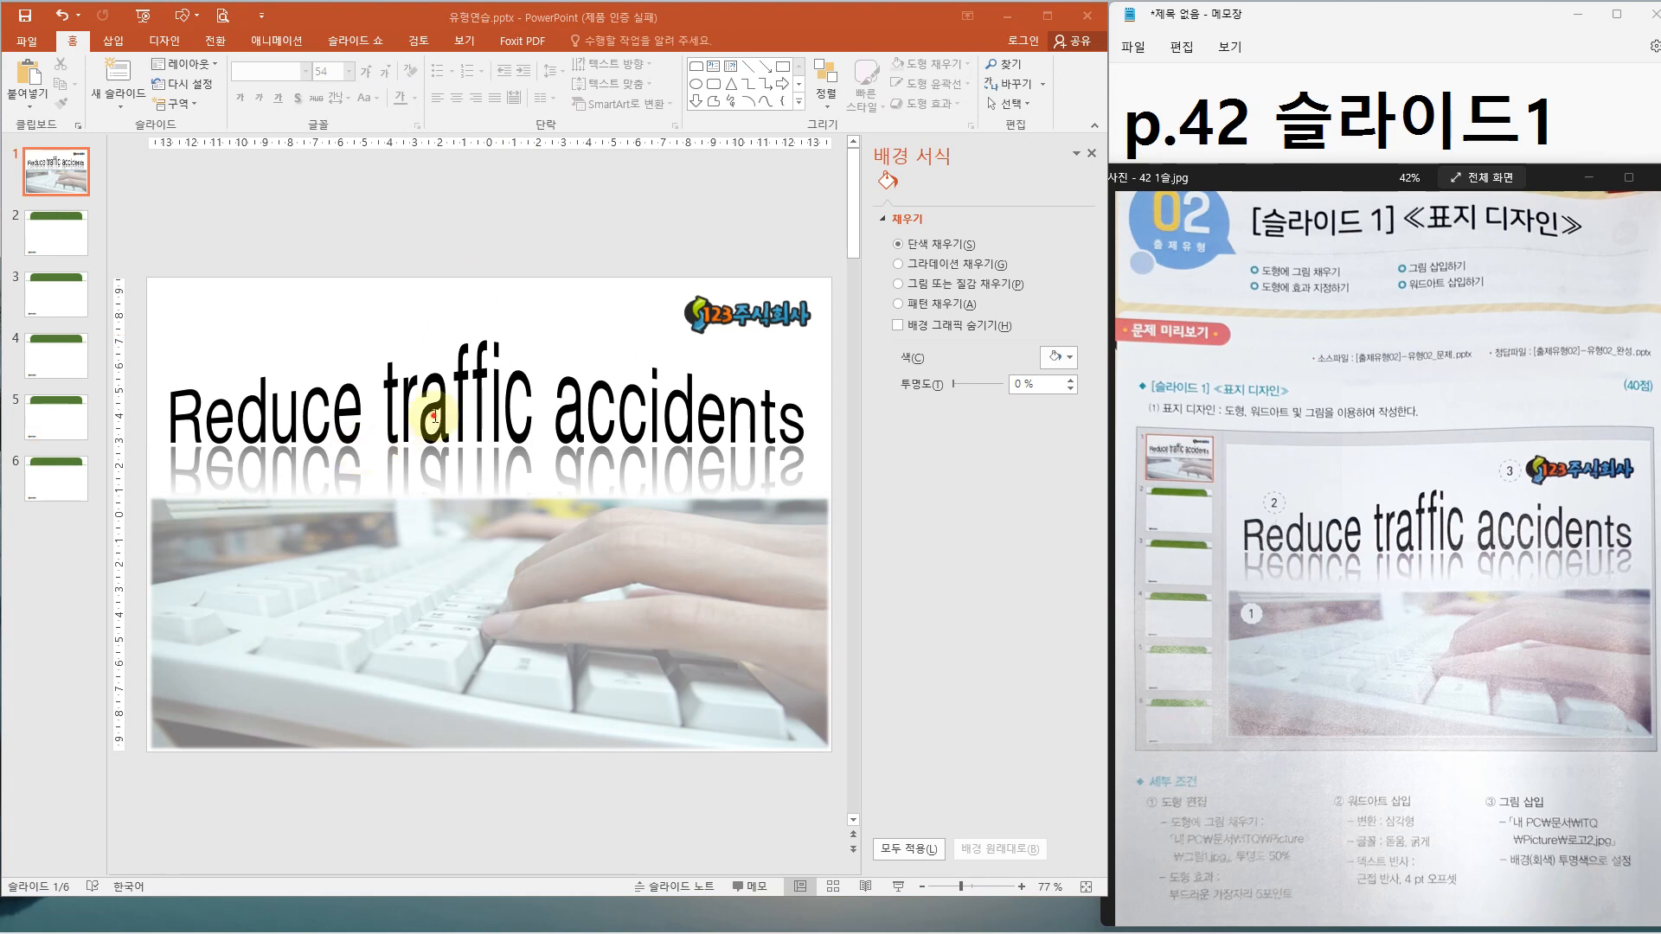
{"action": "left_click", "coordinate": [425, 412]}
{"action": "left_click", "coordinate": [447, 340]}
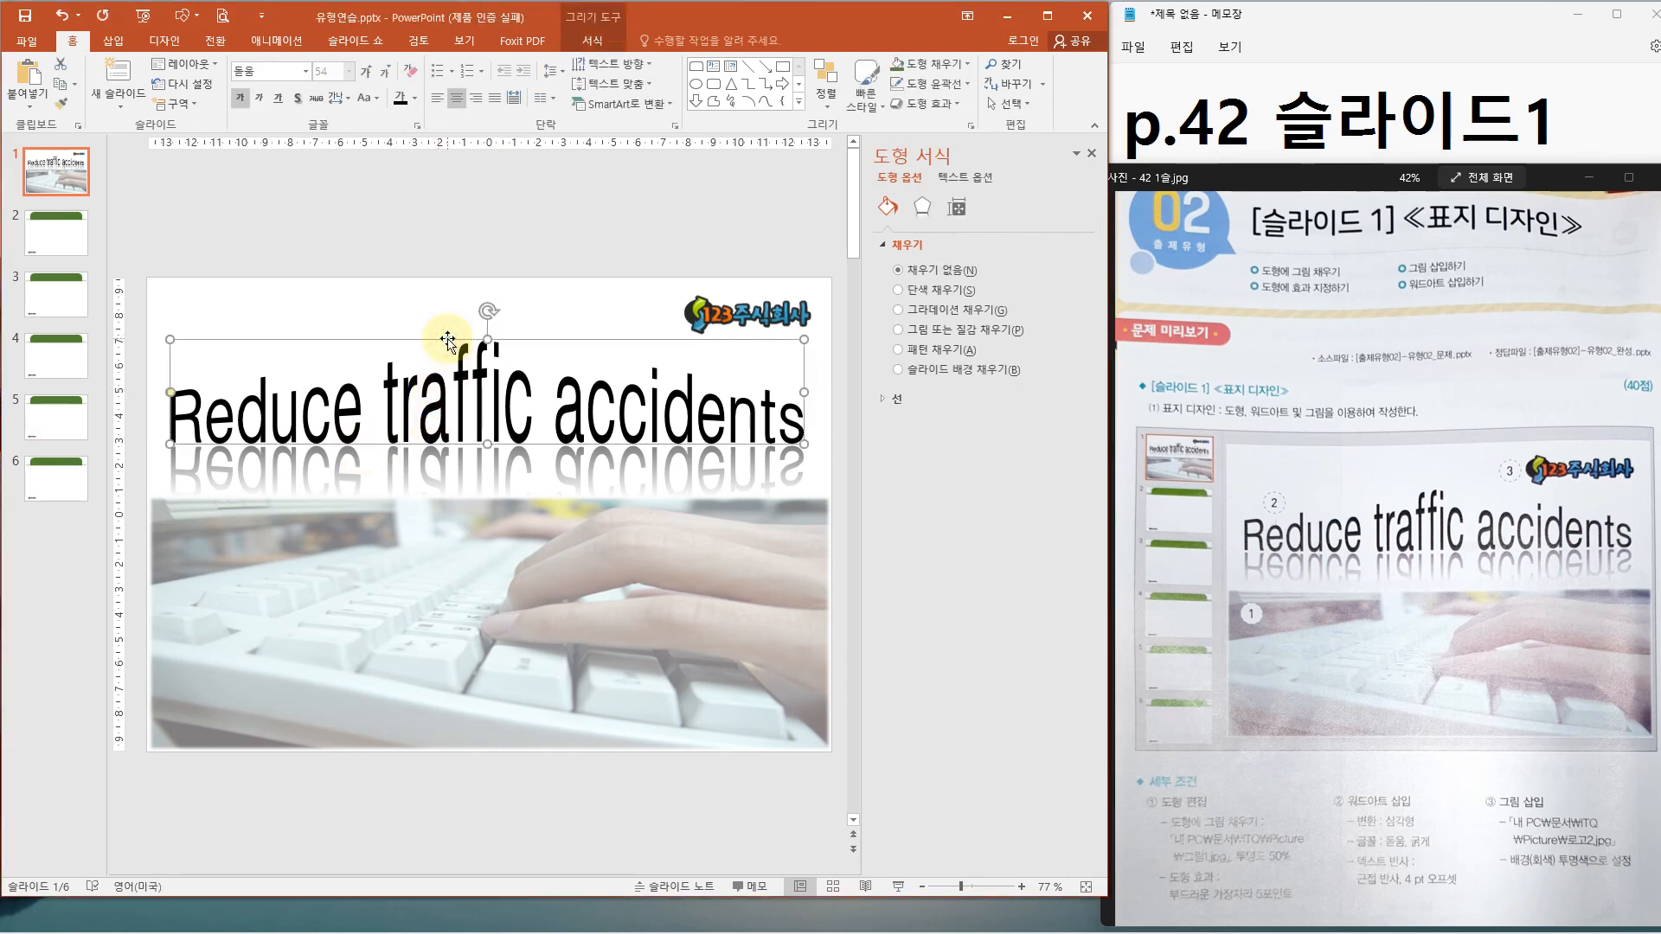